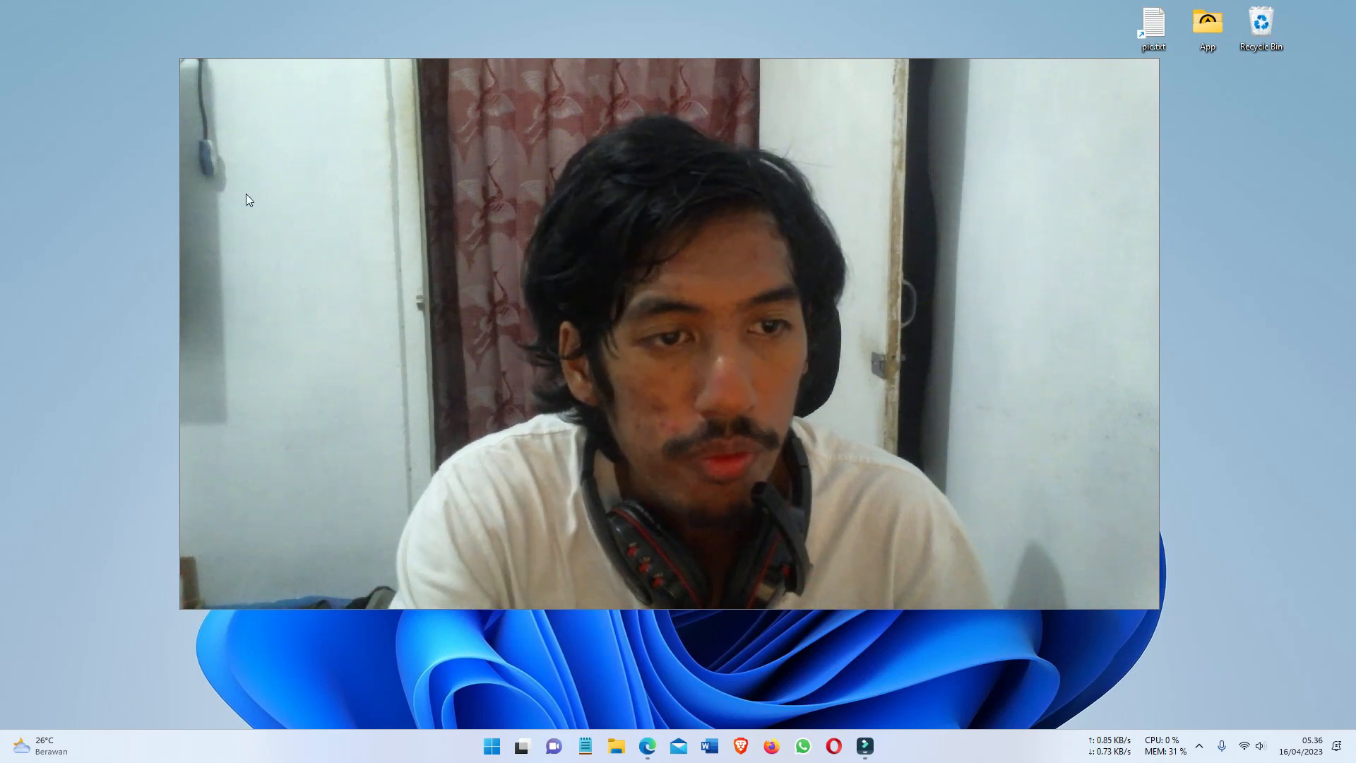
pyautogui.moveTo(181, 59); pyautogui.dragTo(645, 279)
pyautogui.moveTo(873, 401); pyautogui.dragTo(1048, 249)
# Step: Open System Information and go to the end of the system summary
pyautogui.click(491, 743)
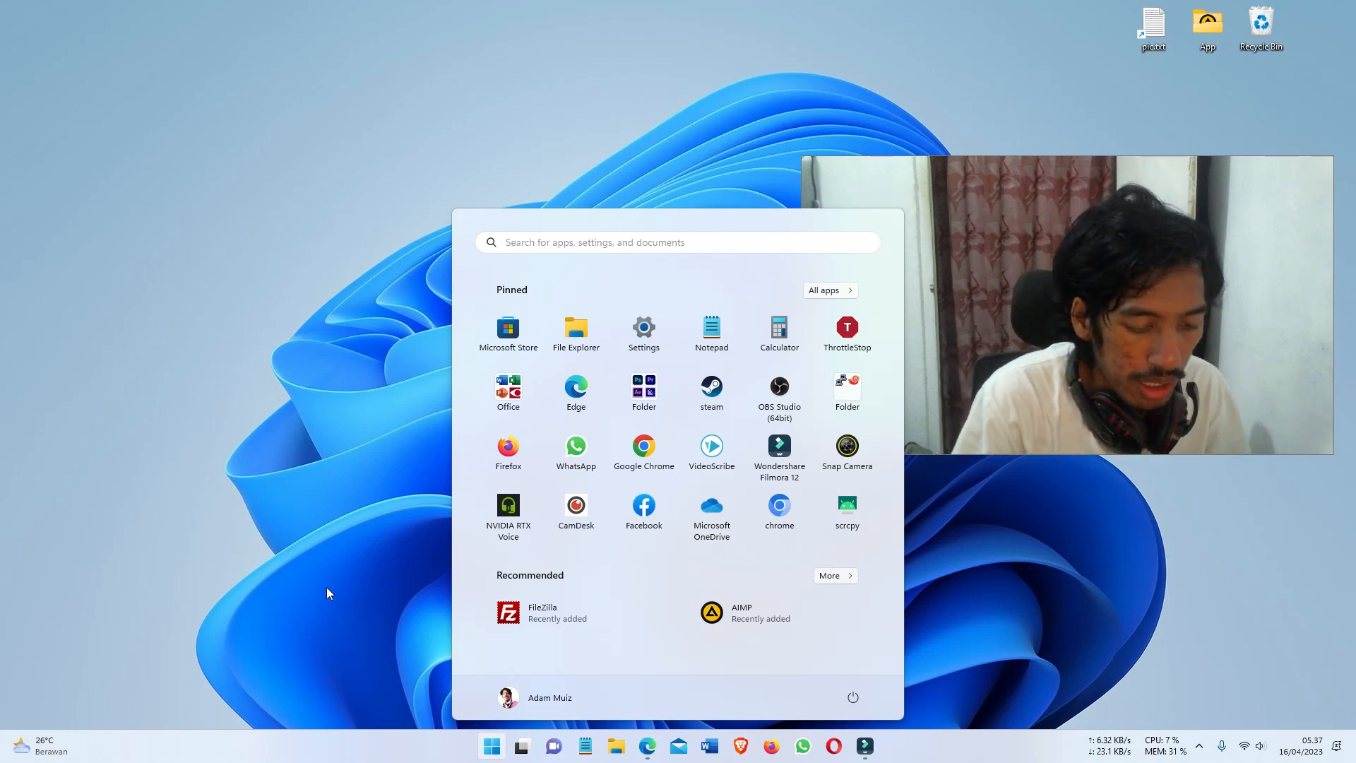
pyautogui.write('syste')
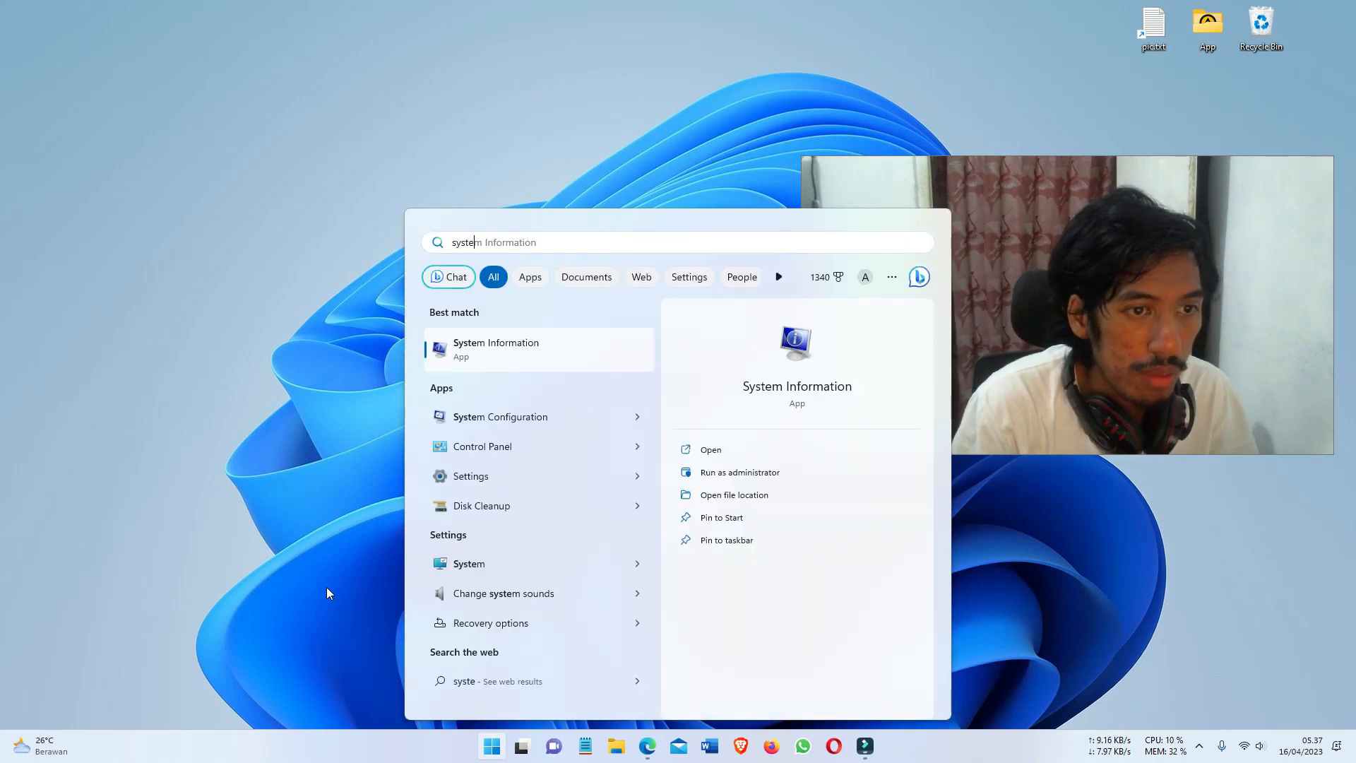
pyautogui.press('Return')
pyautogui.scroll(-3, 651, 404)
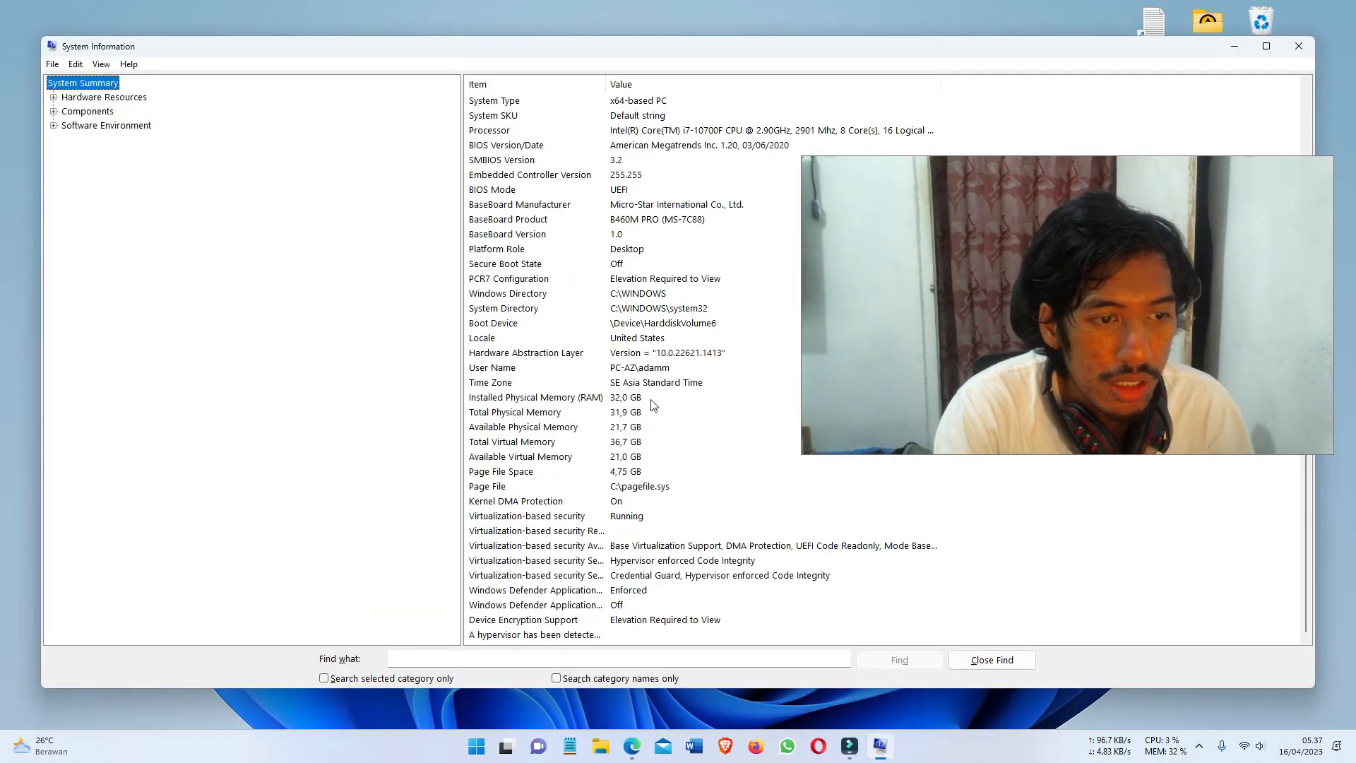
# Step: Widen the Item column of the system summary and check the virtualization-based security and hypervisor entries
pyautogui.moveTo(1037, 389); pyautogui.dragTo(1106, 321)
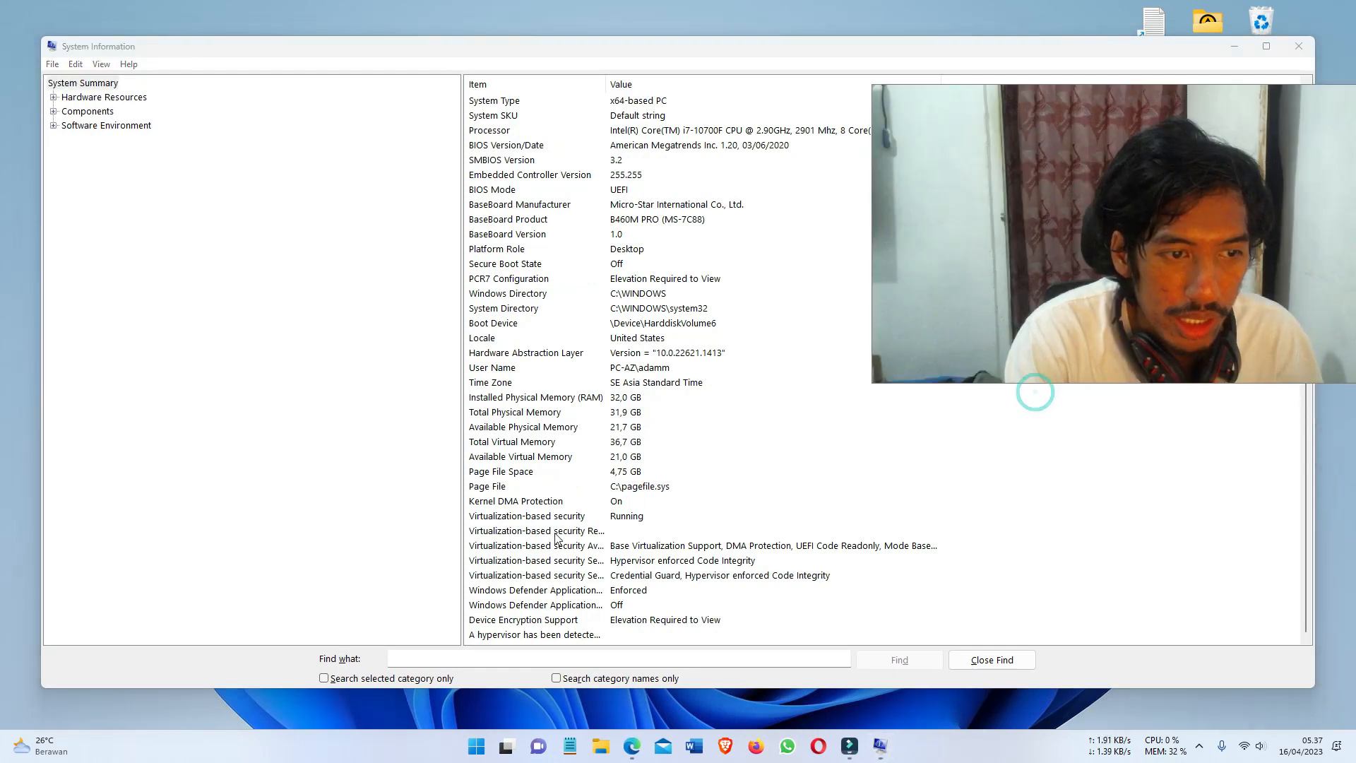
pyautogui.moveTo(606, 84); pyautogui.dragTo(884, 169)
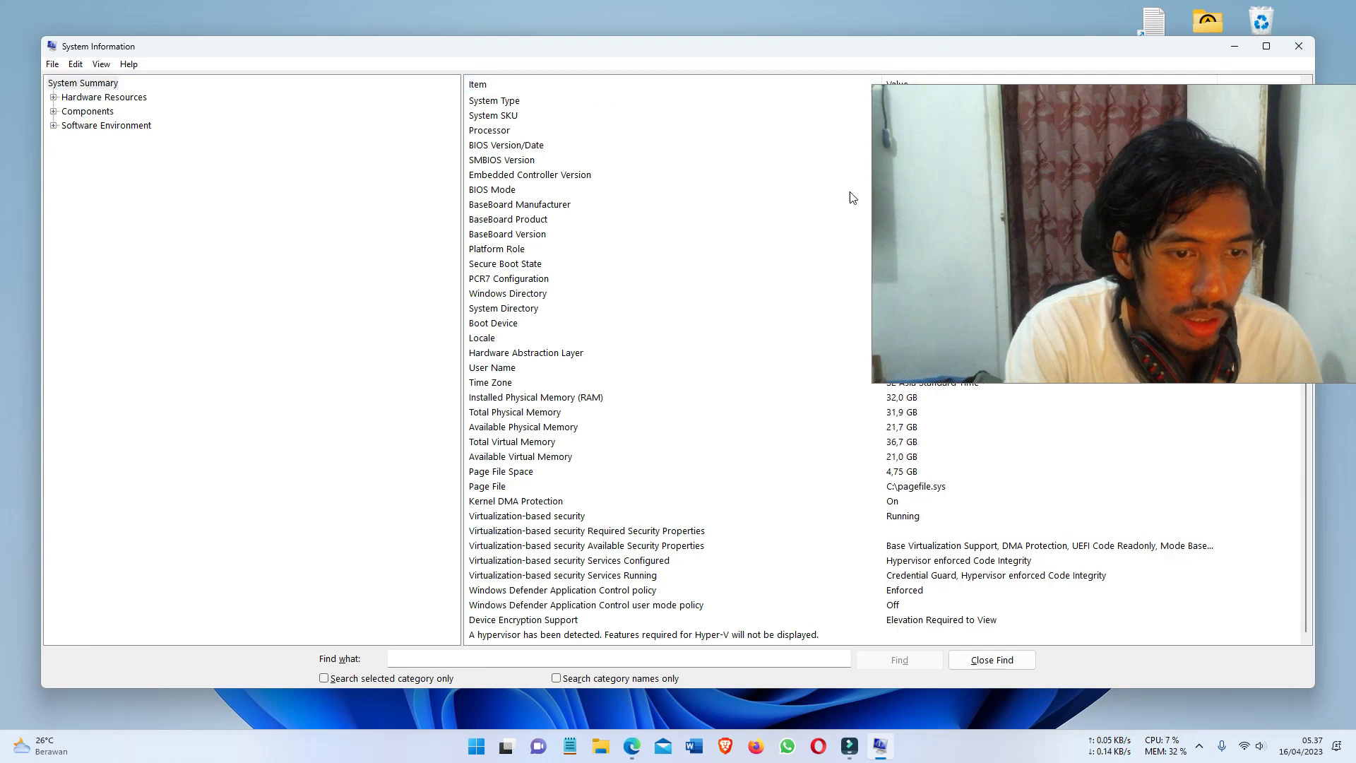
pyautogui.click(521, 634)
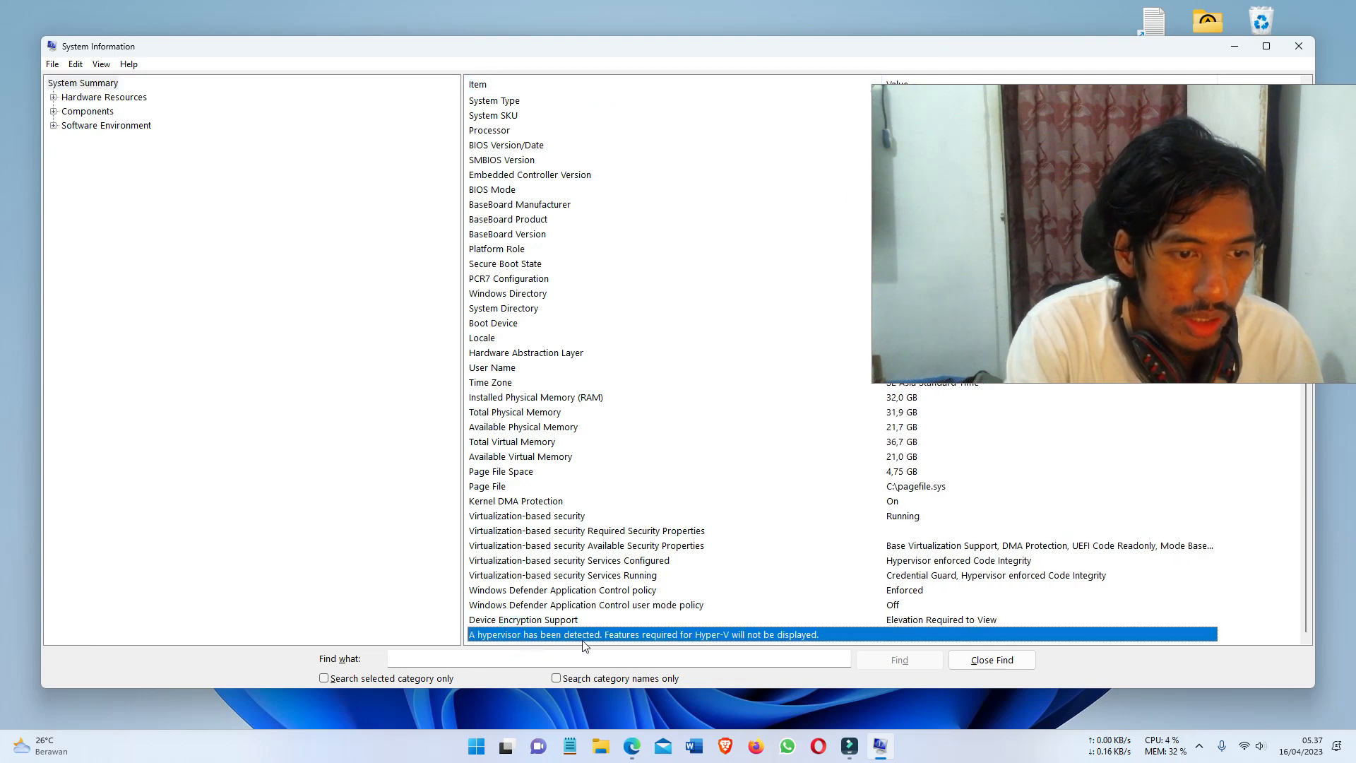
pyautogui.click(542, 625)
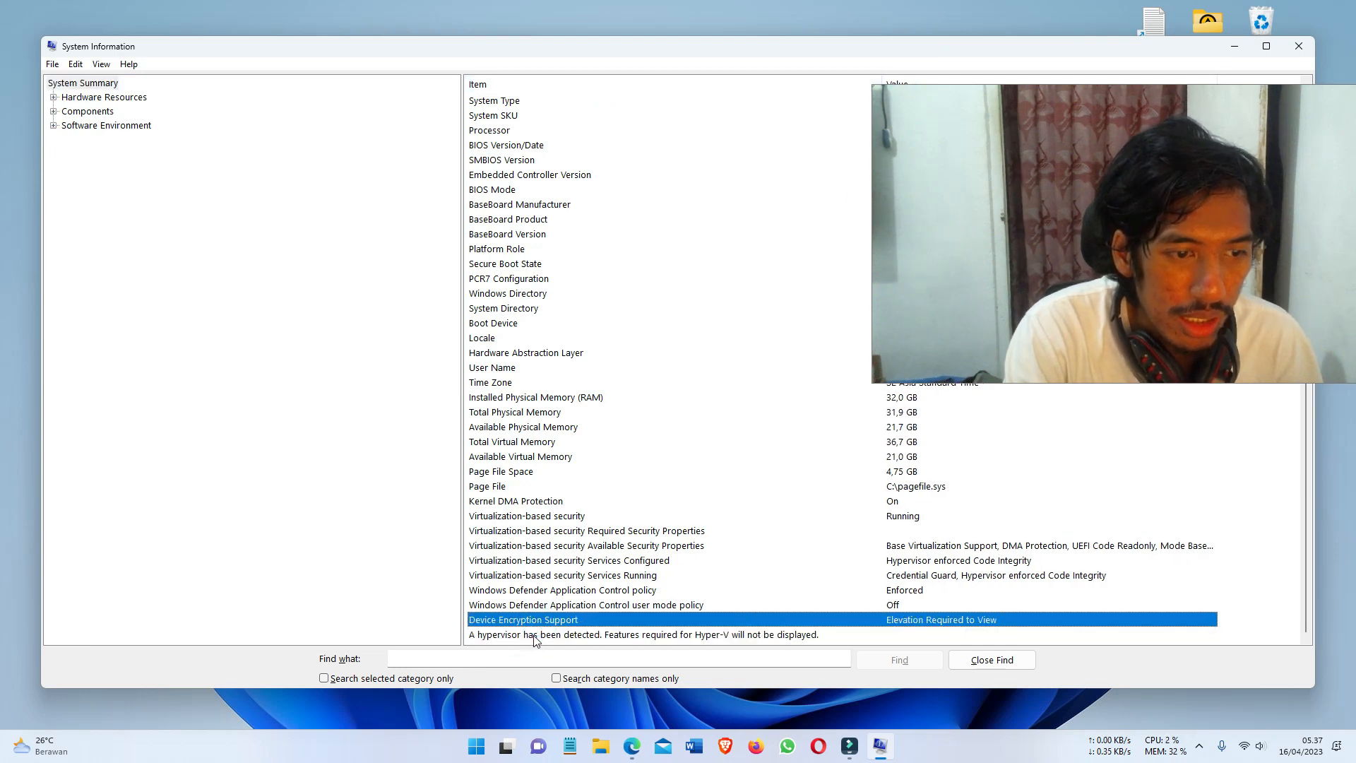
pyautogui.click(540, 634)
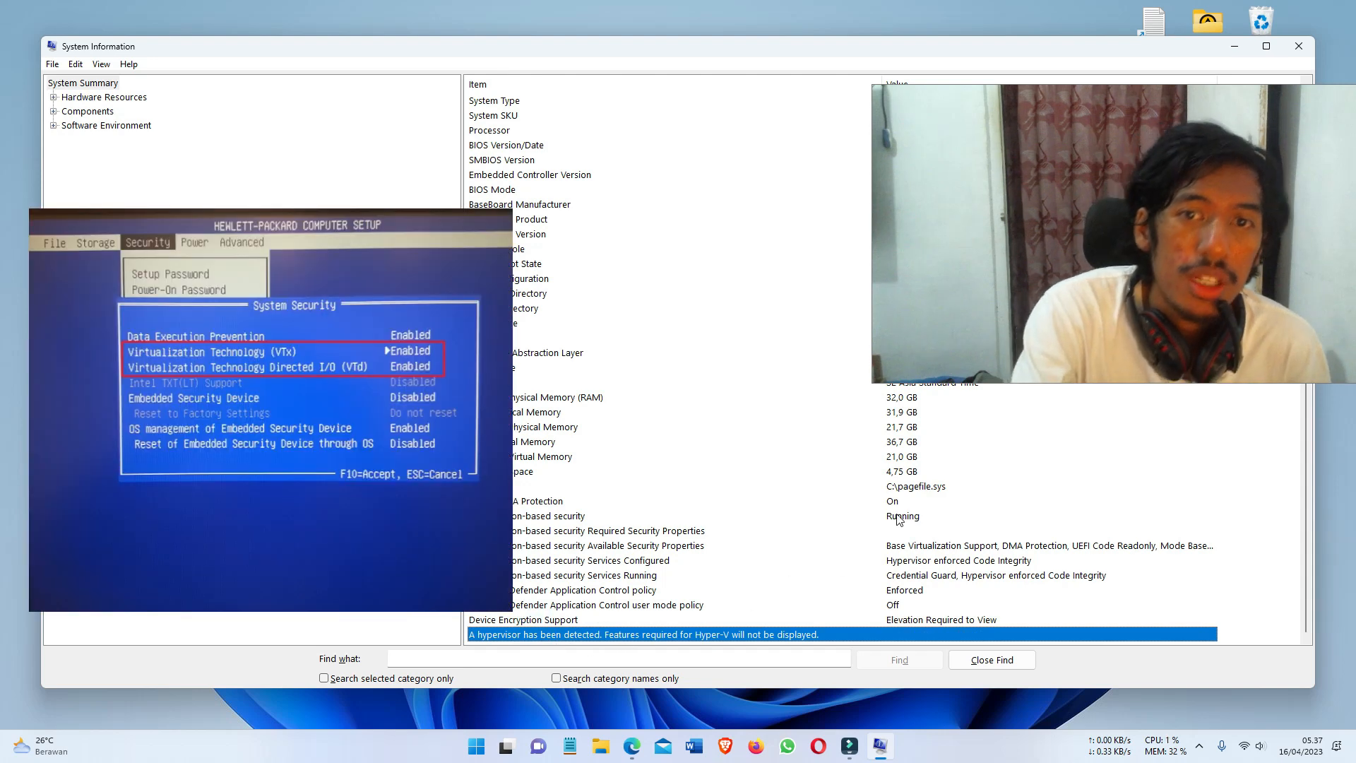
pyautogui.moveTo(1246, 272); pyautogui.dragTo(937, 341)
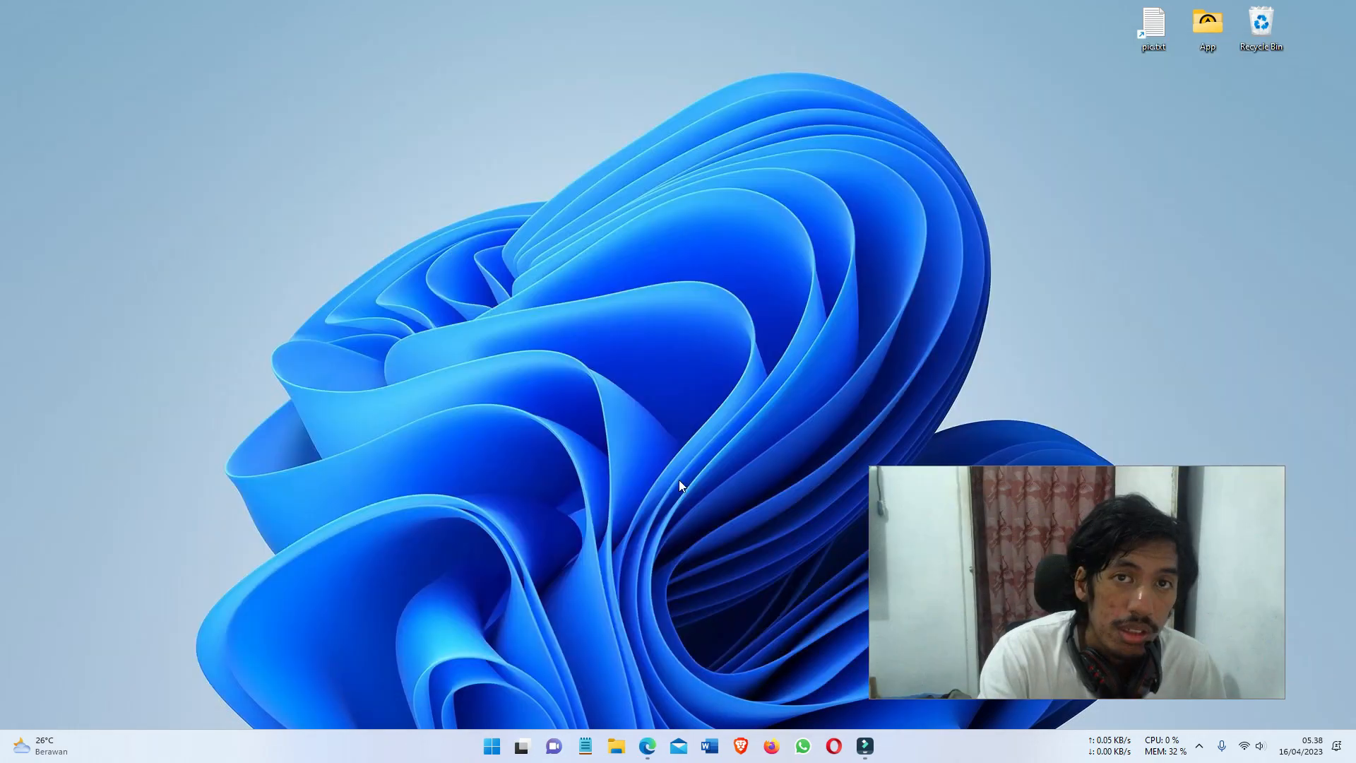
# Step: Open the Turn Windows features on or off dialog, enlarge it, and expand the Hyper-V feature to check its components
pyautogui.click(493, 749)
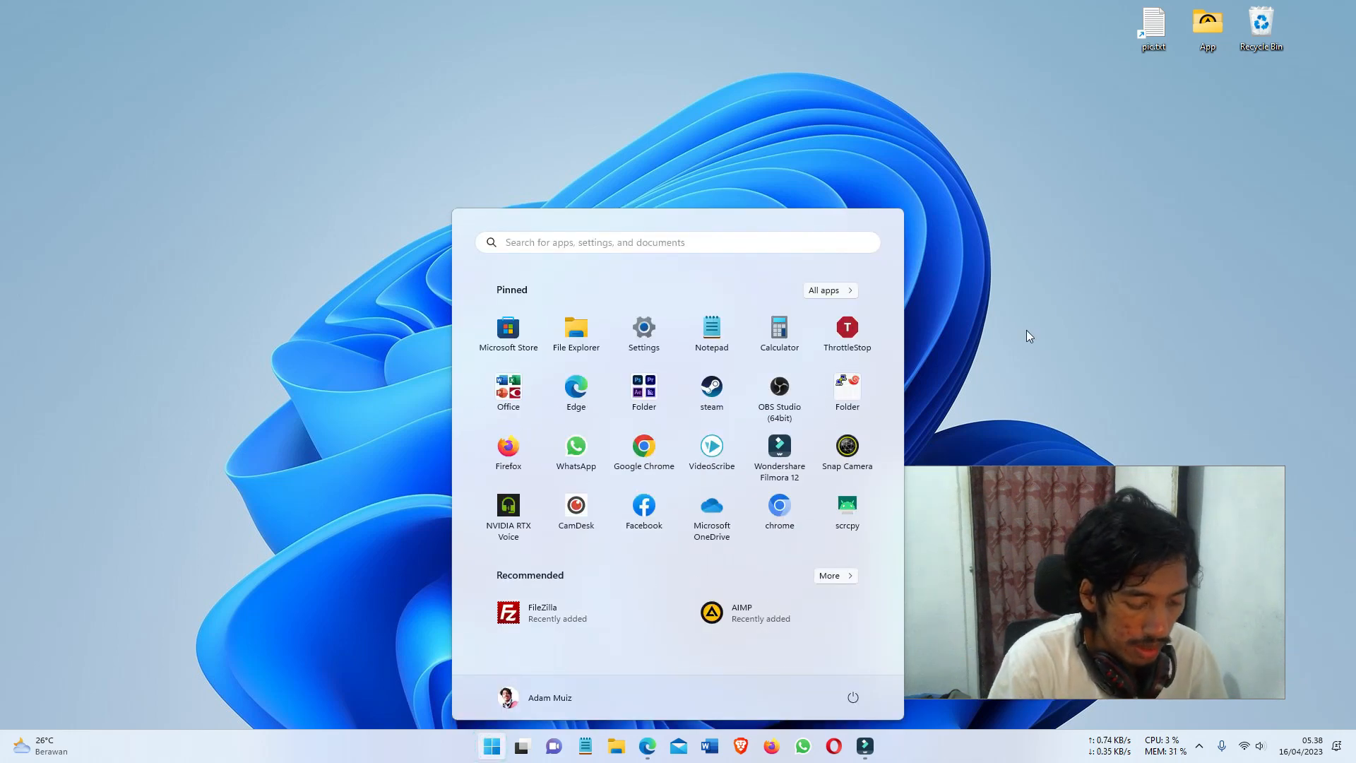
pyautogui.write('windows fea')
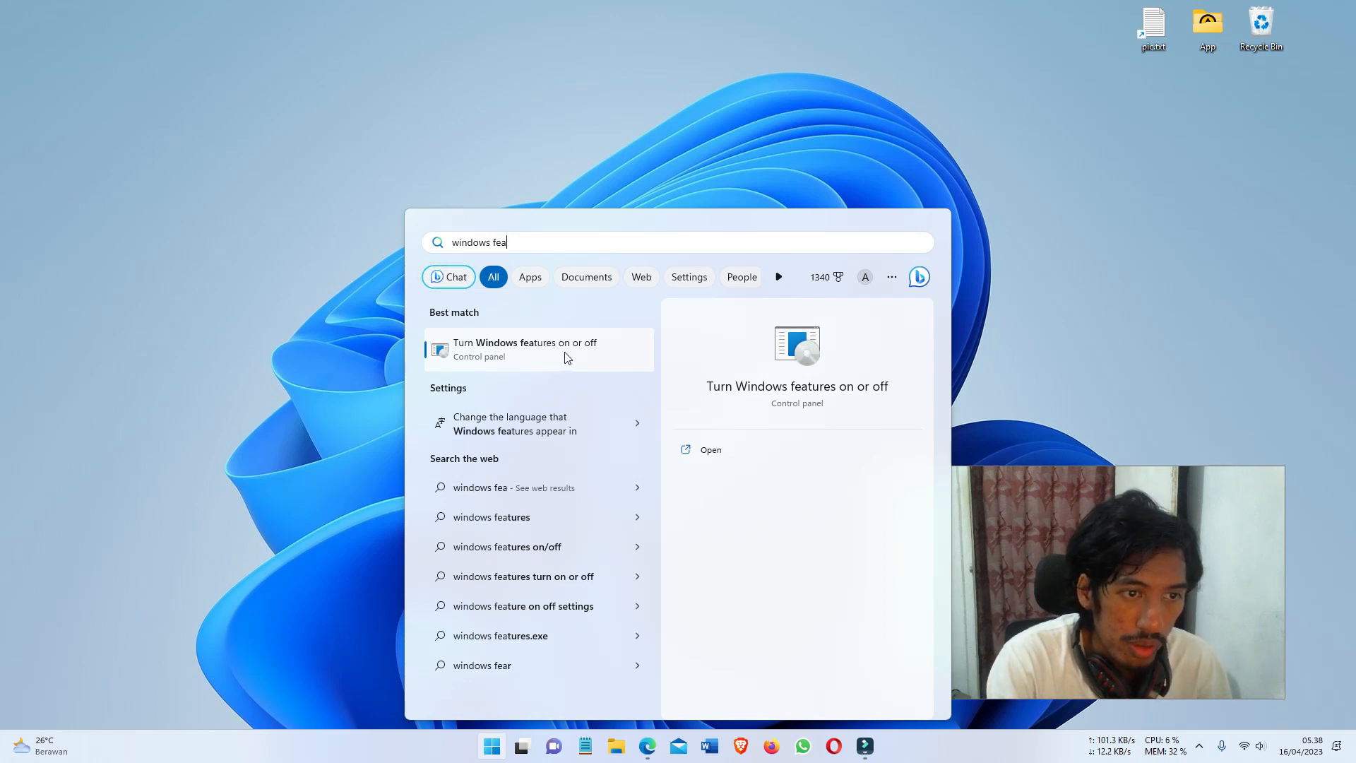
pyautogui.click(595, 353)
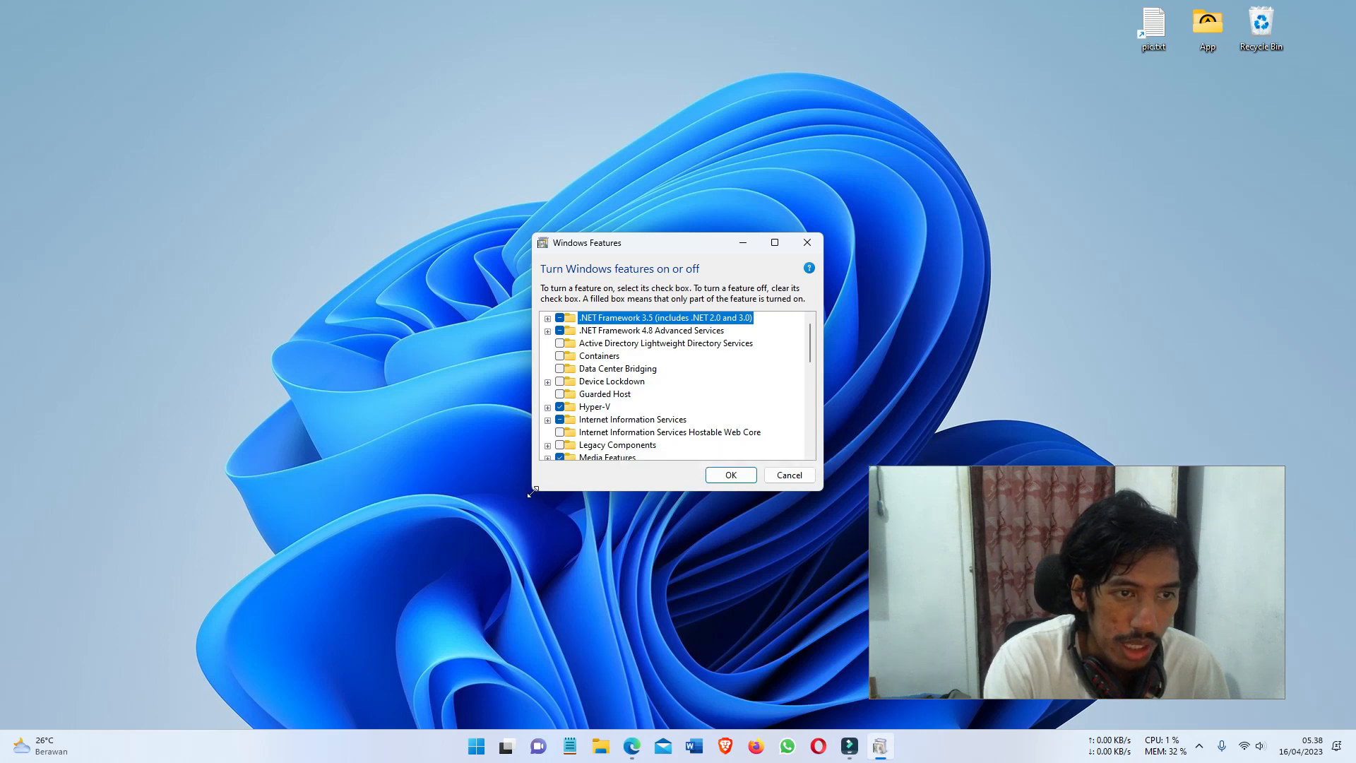
pyautogui.moveTo(533, 491); pyautogui.dragTo(510, 684)
pyautogui.moveTo(664, 248); pyautogui.dragTo(600, 109)
pyautogui.click(518, 273)
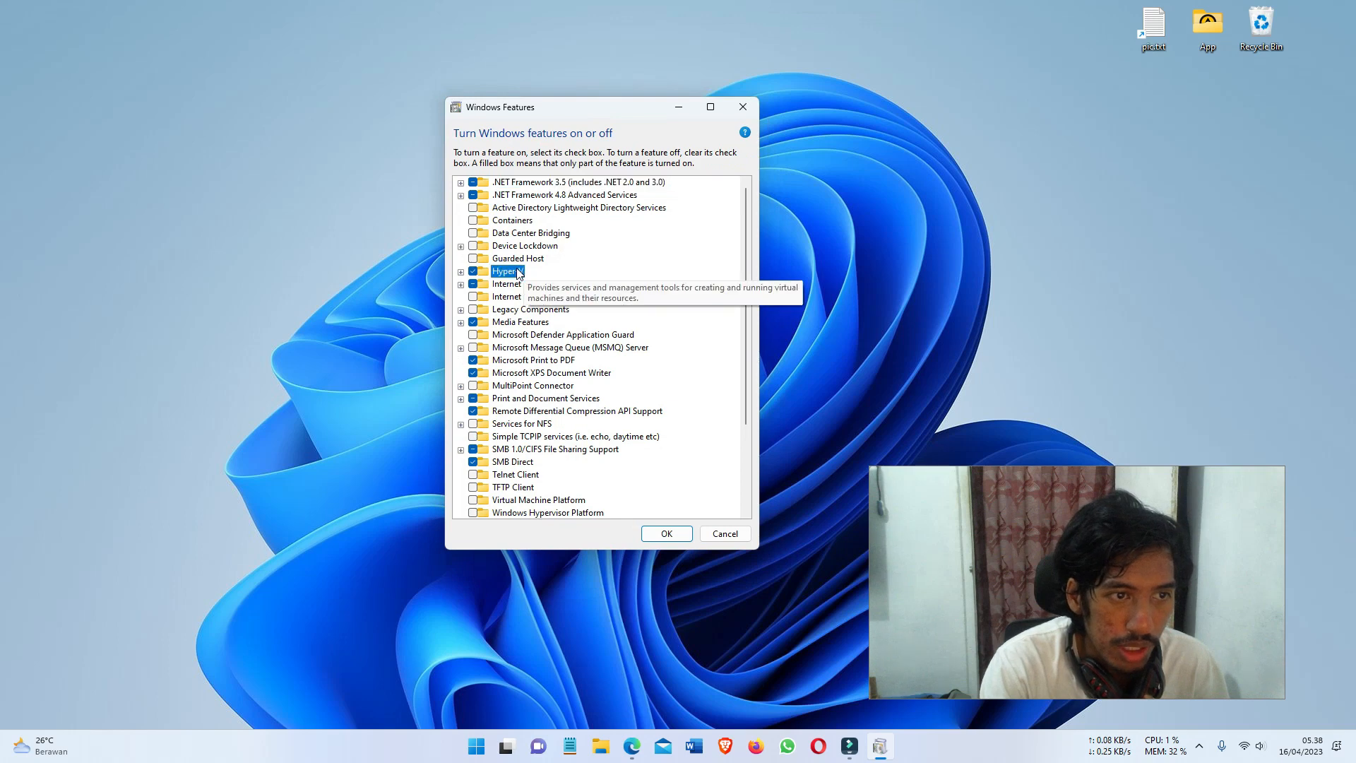
pyautogui.click(460, 272)
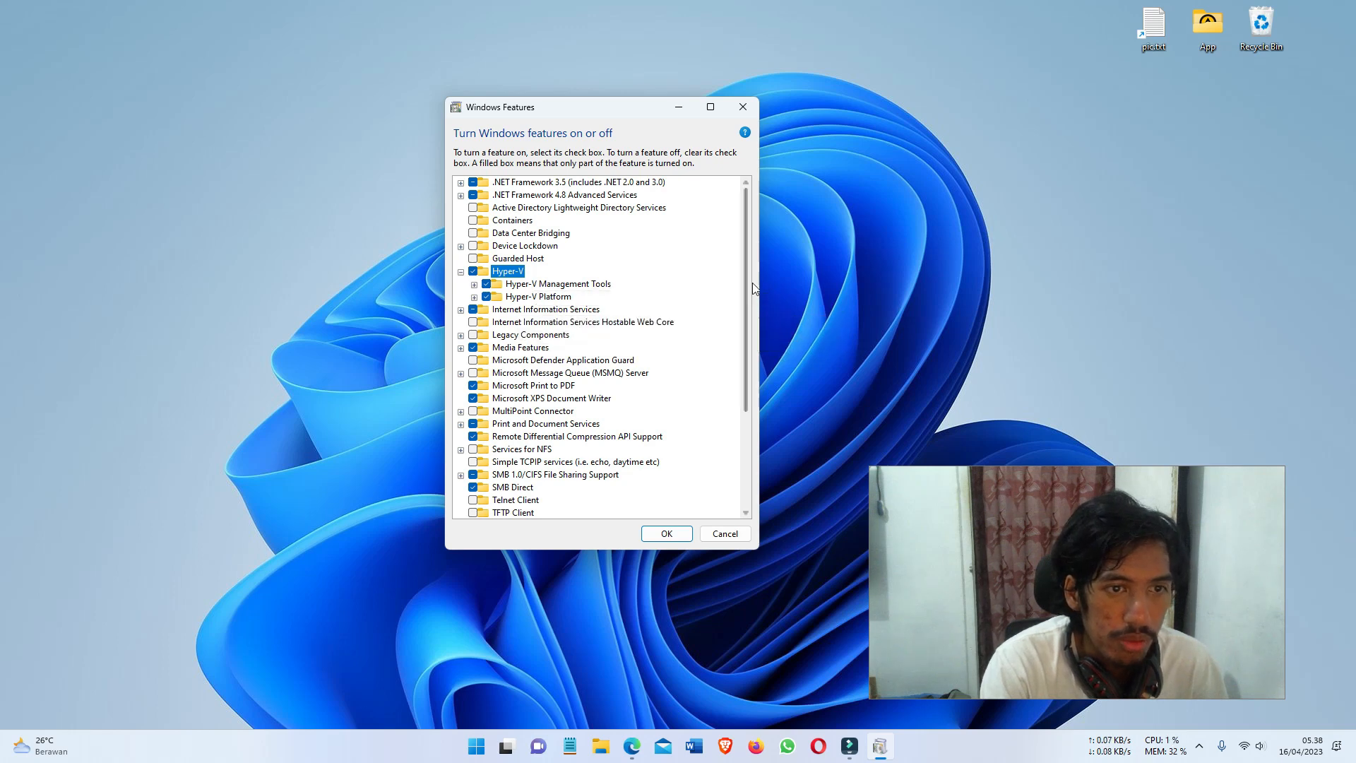
# Step: Turn on the Virtual Machine Platform and Windows Hypervisor Platform features and apply the changes
pyautogui.scroll(-4, 745, 265)
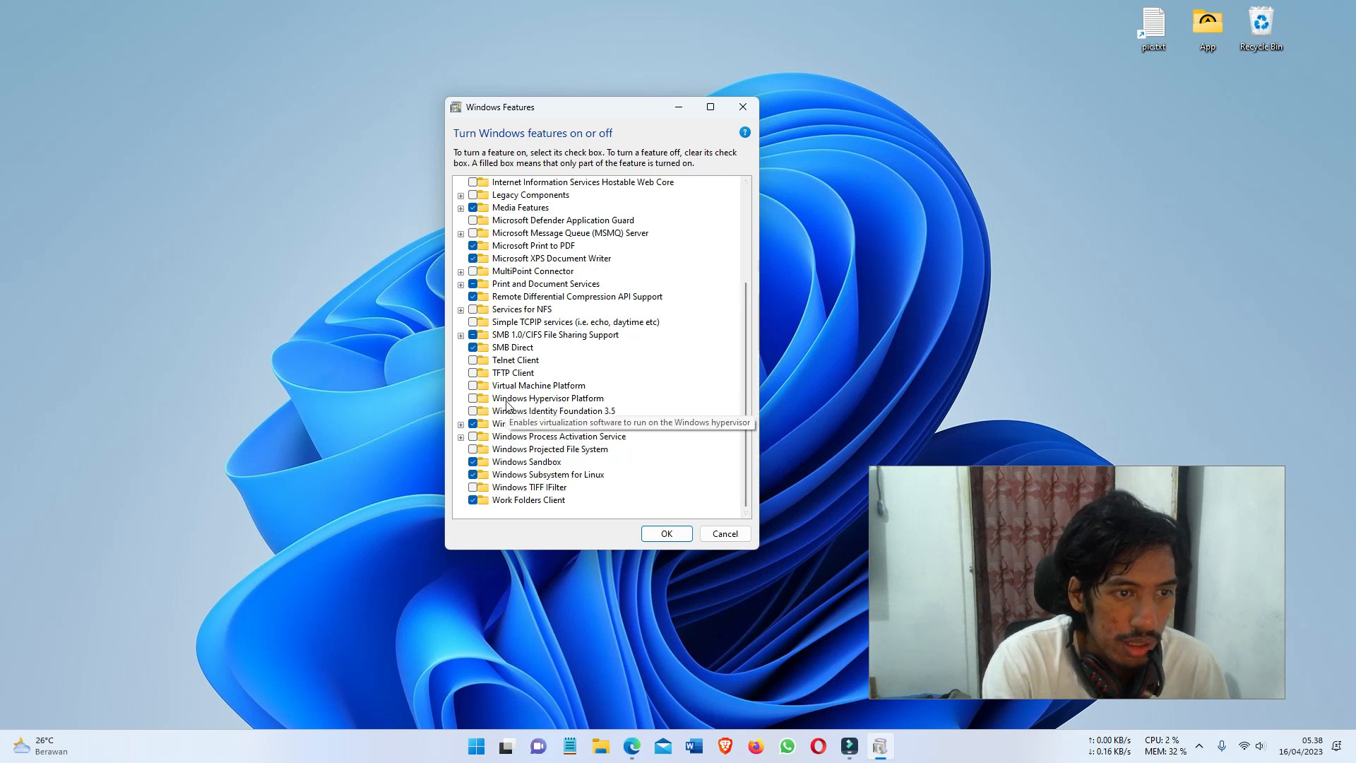
pyautogui.click(473, 388)
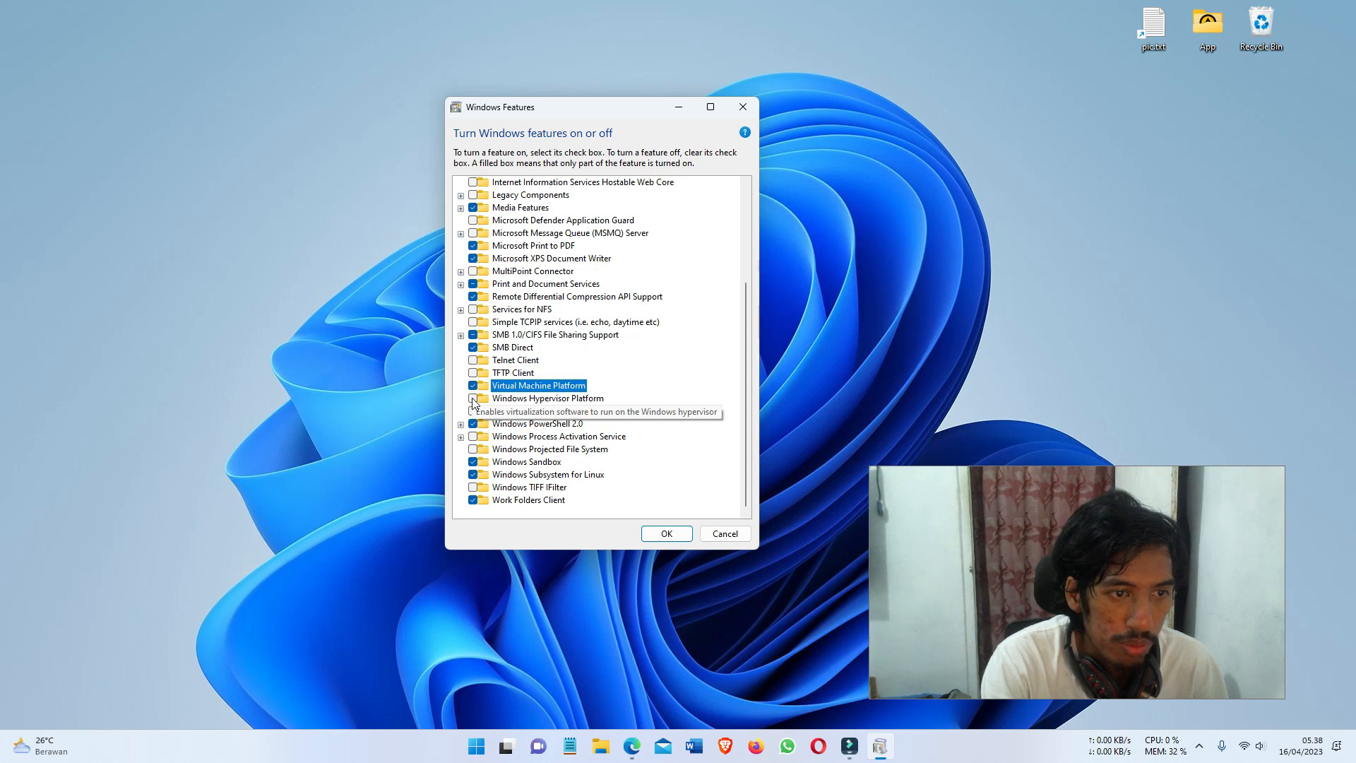
pyautogui.click(473, 399)
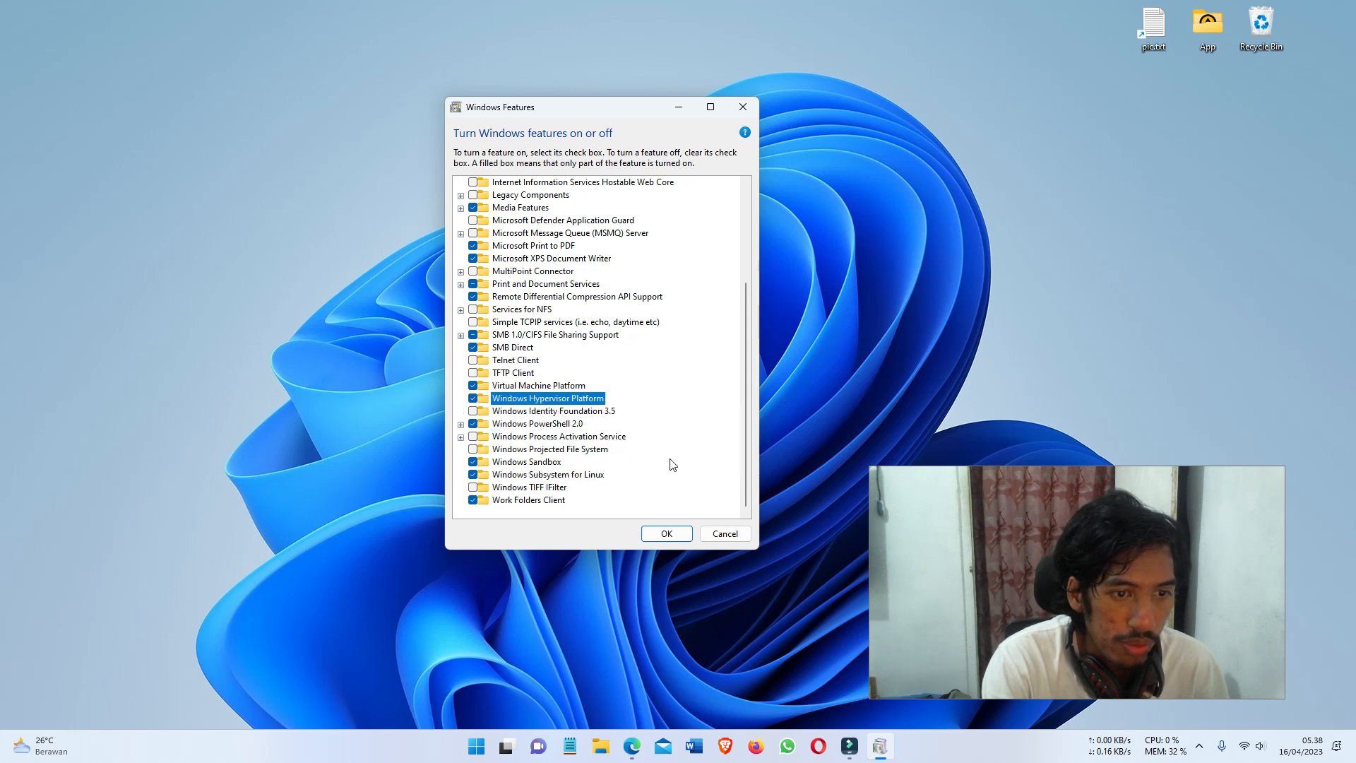
pyautogui.click(663, 540)
pyautogui.click(684, 532)
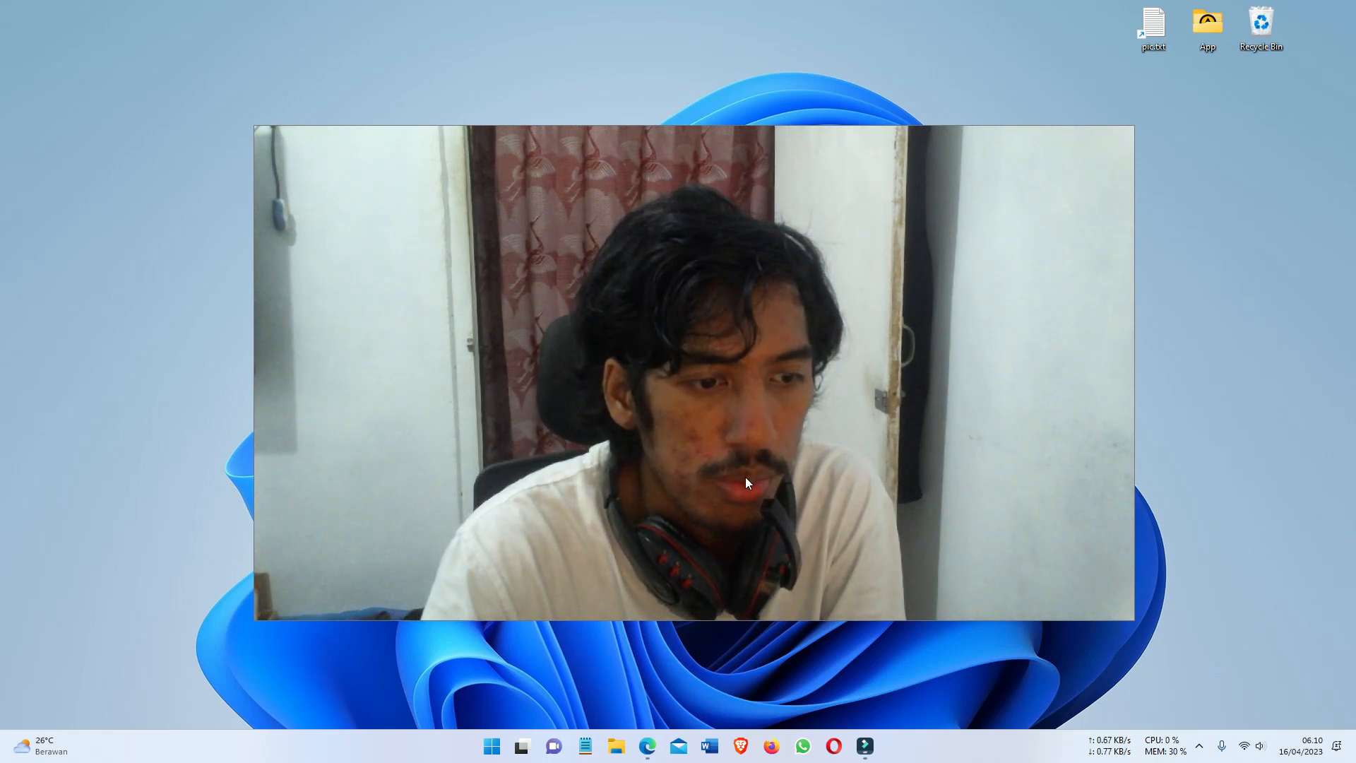
# Step: Switch to Edge and go to the Download Windows XP section of the open article to view its ISO links
pyautogui.click(648, 746)
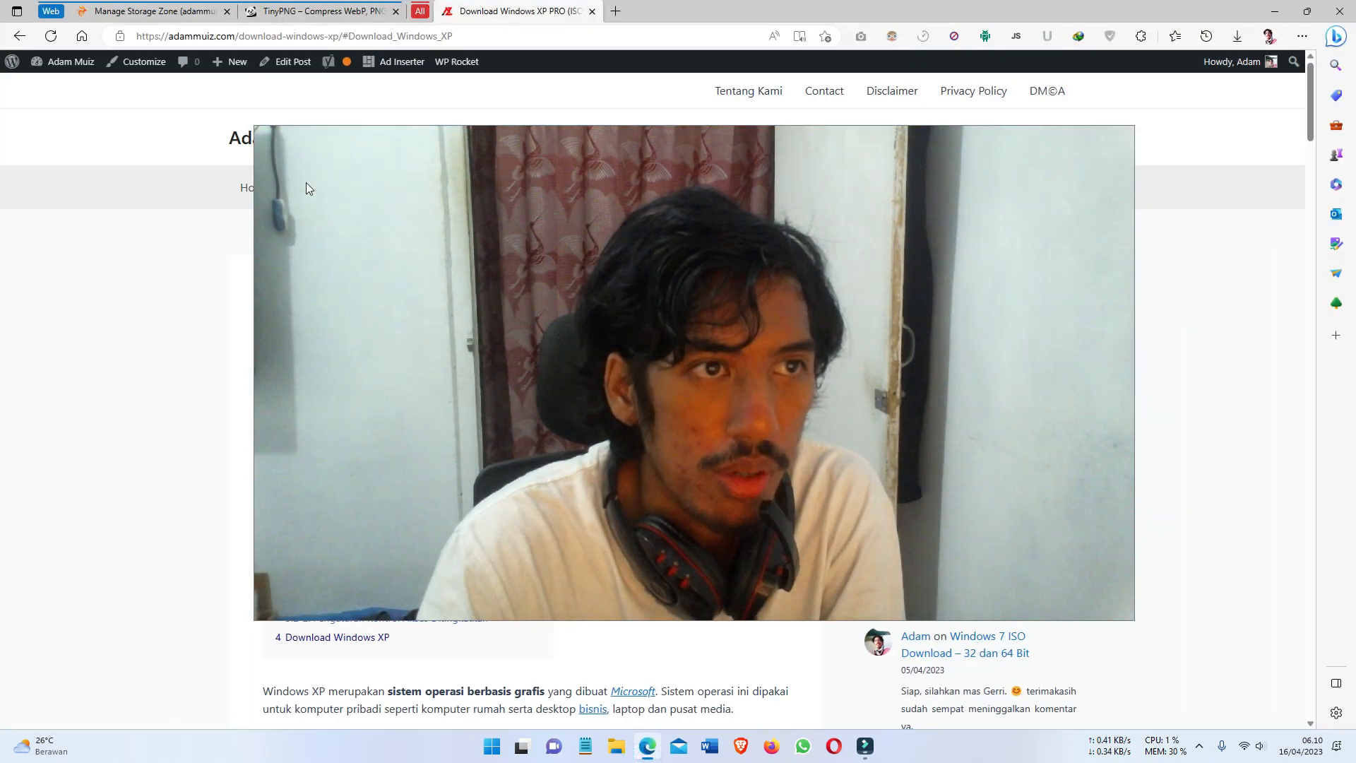
pyautogui.moveTo(255, 130); pyautogui.dragTo(618, 339)
pyautogui.moveTo(759, 415); pyautogui.dragTo(905, 441)
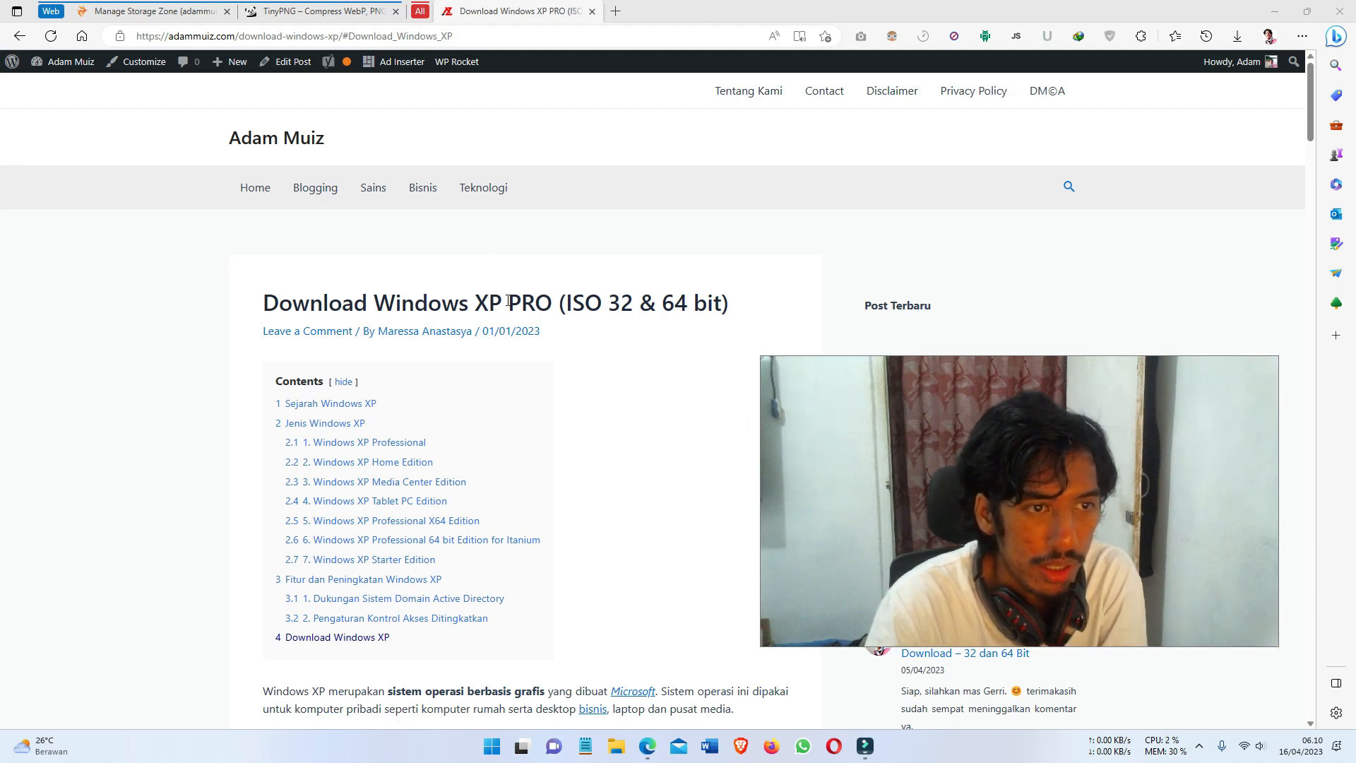
pyautogui.click(360, 639)
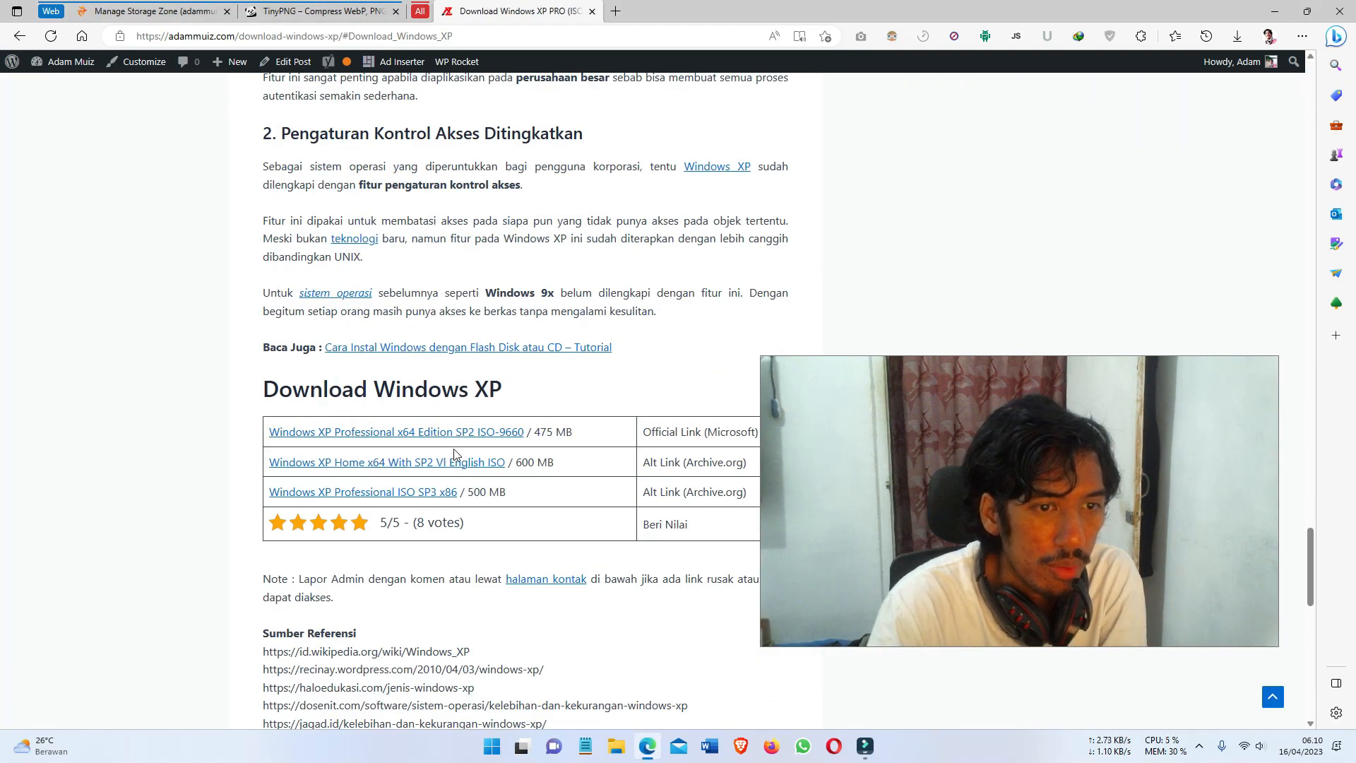
pyautogui.scroll(-3, 173, 469)
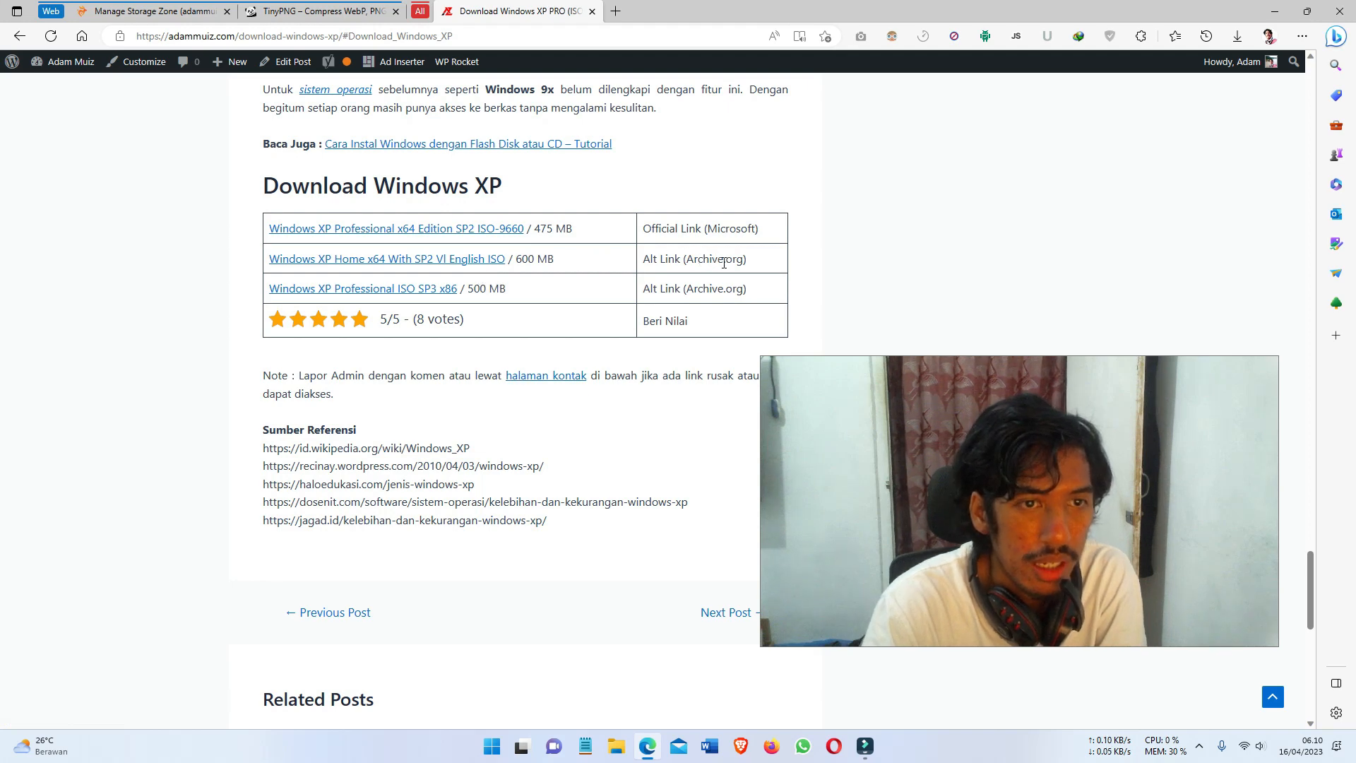
# Step: Examine the address of the Windows XP download page and look back through the article's sections
pyautogui.click(315, 35)
pyautogui.click(332, 35)
pyautogui.moveTo(342, 35); pyautogui.dragTo(134, 35)
pyautogui.click(342, 35)
pyautogui.moveTo(460, 36); pyautogui.dragTo(346, 36)
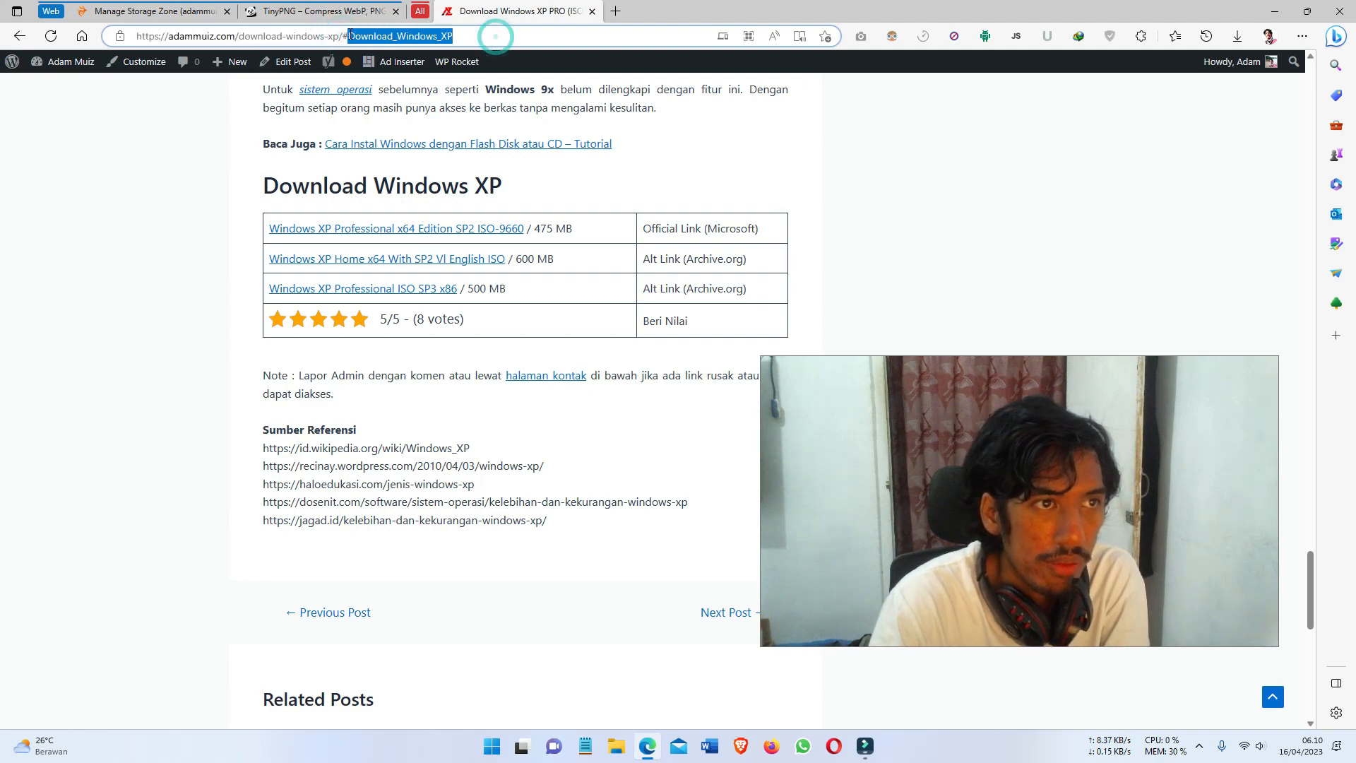
pyautogui.click(205, 230)
pyautogui.scroll(5, 207, 234)
pyautogui.scroll(15, 208, 236)
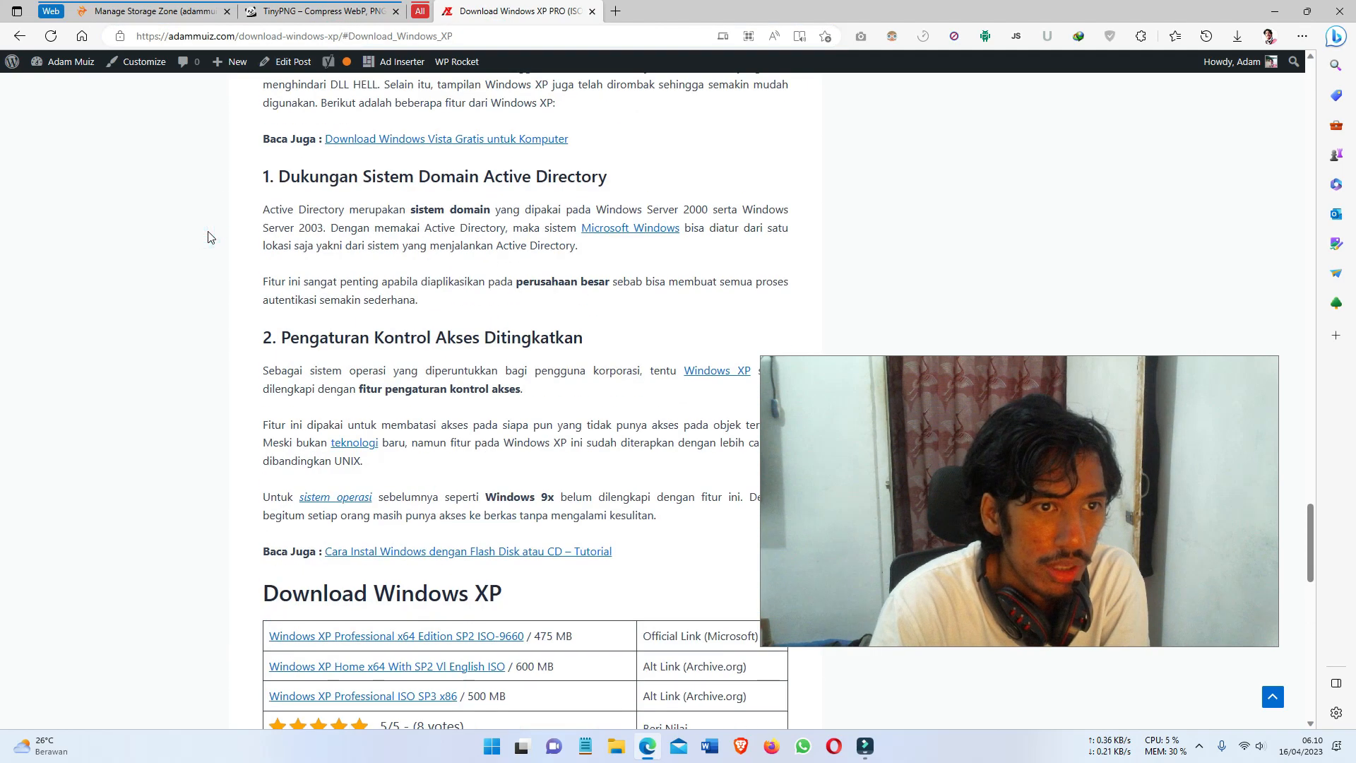
pyautogui.scroll(20, 208, 236)
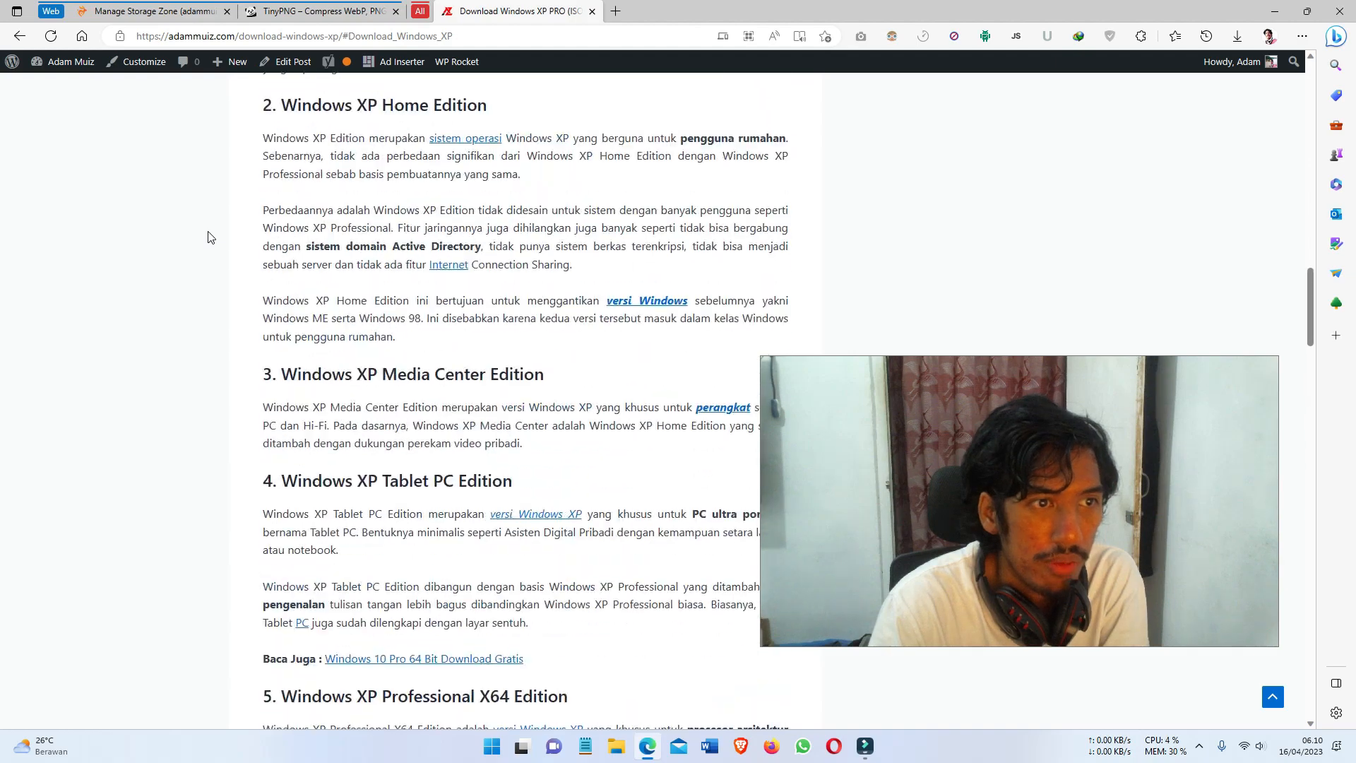
pyautogui.scroll(-6, 208, 237)
pyautogui.scroll(7, 208, 237)
pyautogui.scroll(-7, 208, 237)
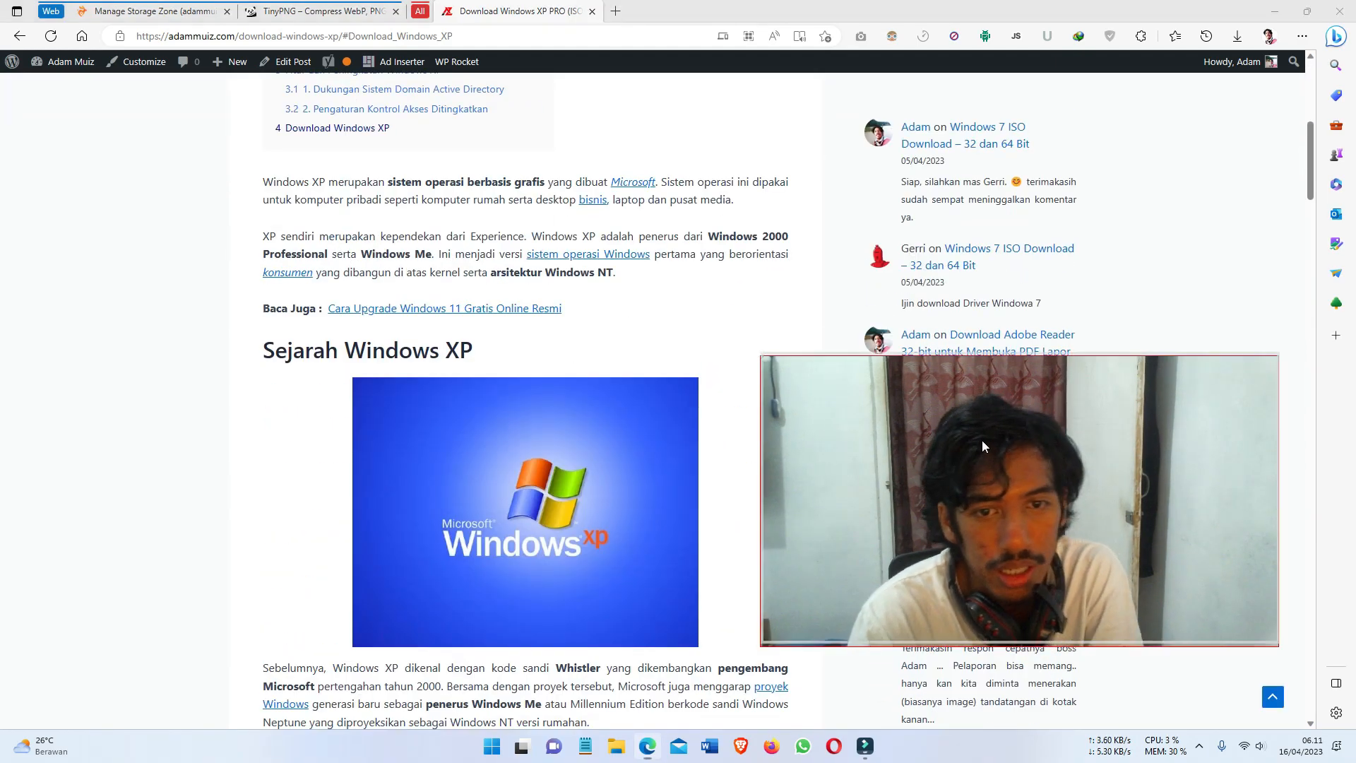
# Step: Return to the desktop, open Hyper-V Manager, and reposition its window
pyautogui.moveTo(980, 453); pyautogui.dragTo(974, 322)
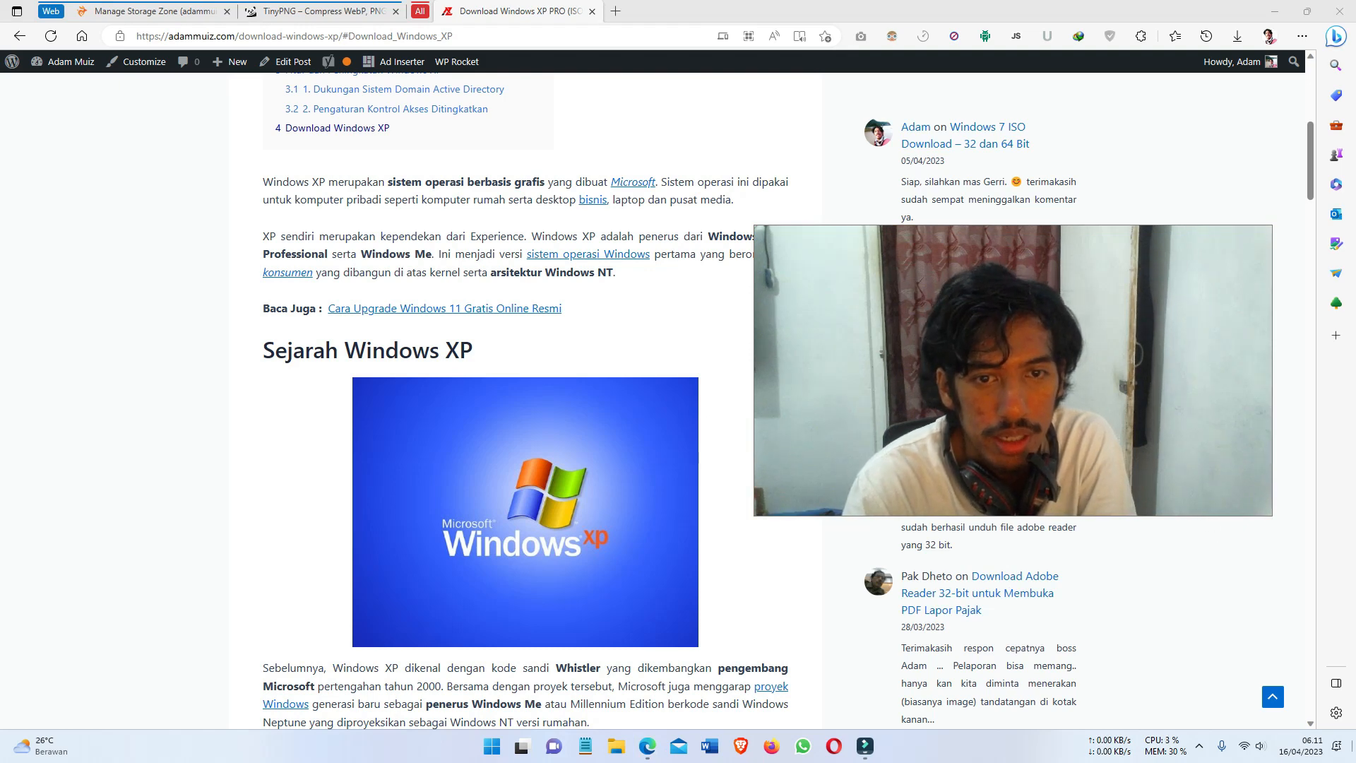
pyautogui.press('super+d')
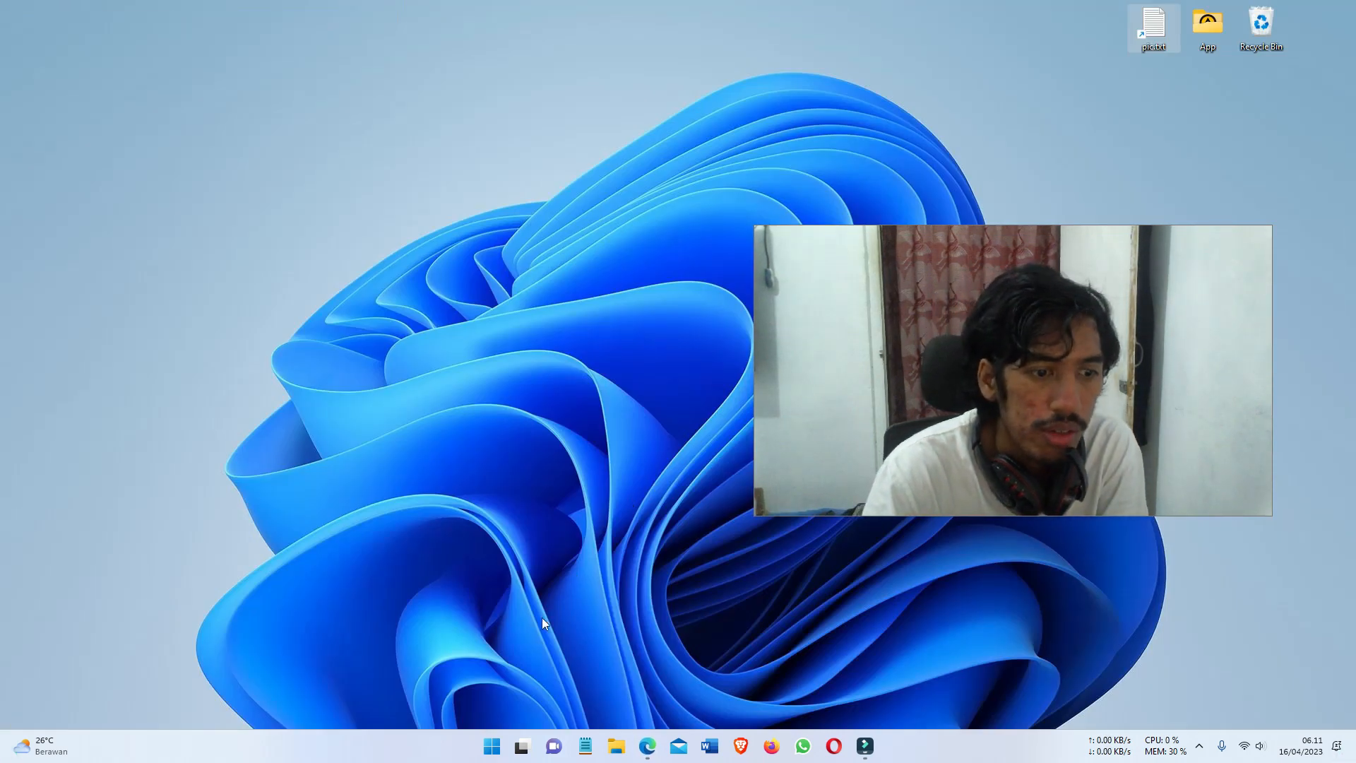
pyautogui.click(492, 746)
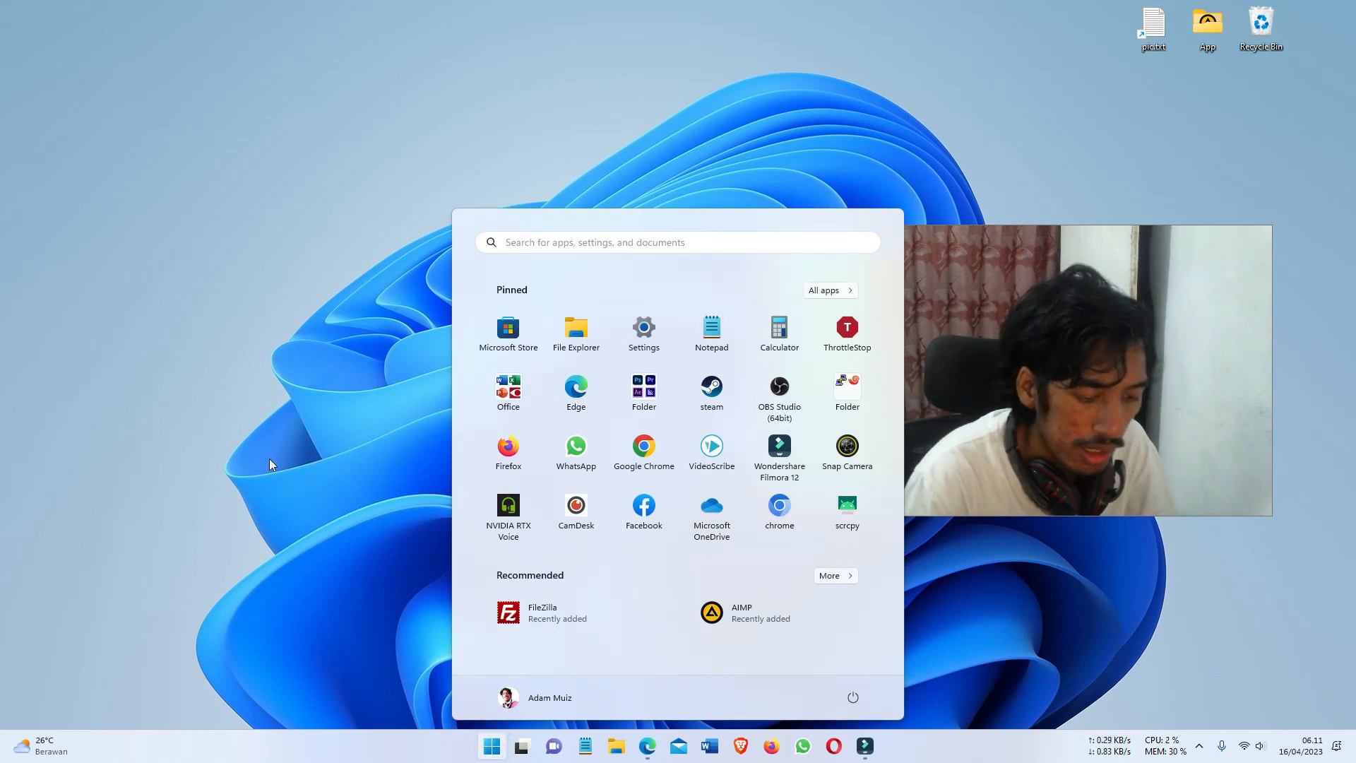
pyautogui.write('hyper v')
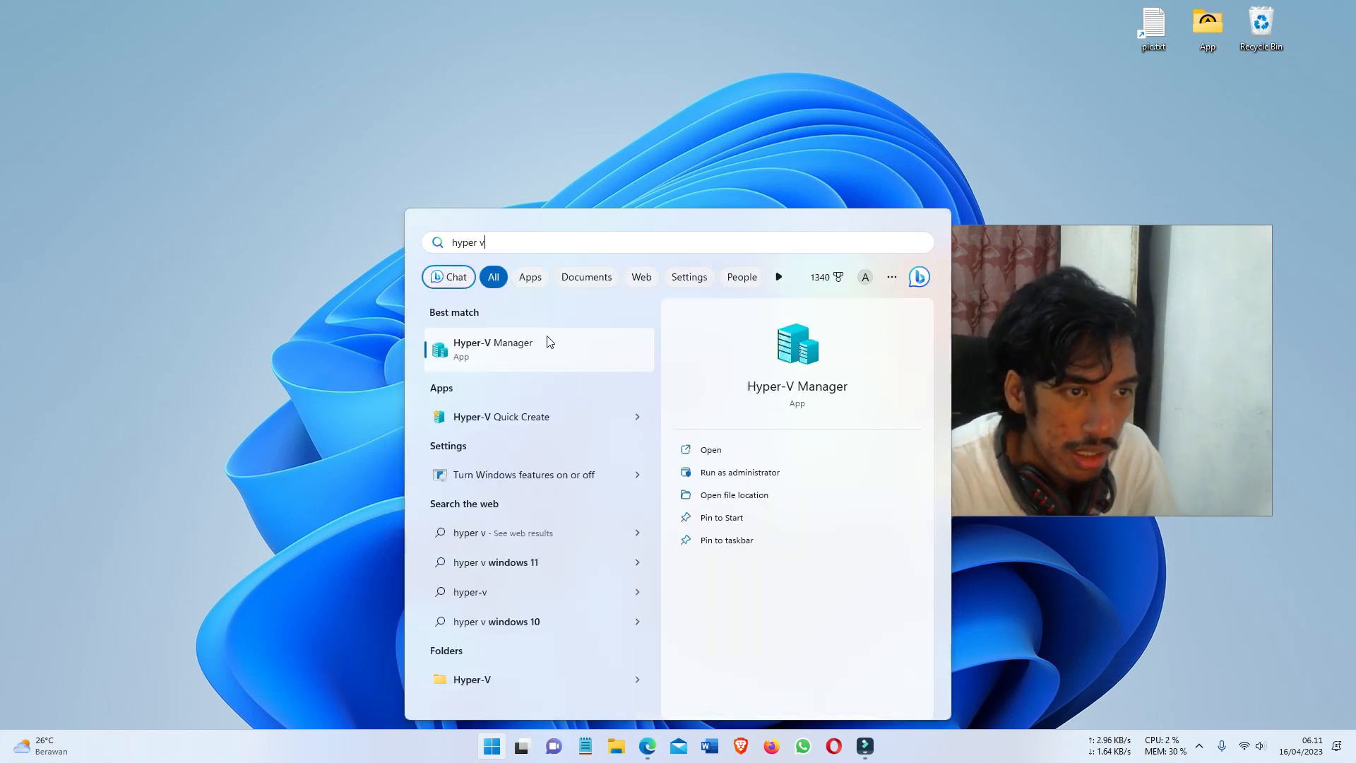
pyautogui.click(565, 357)
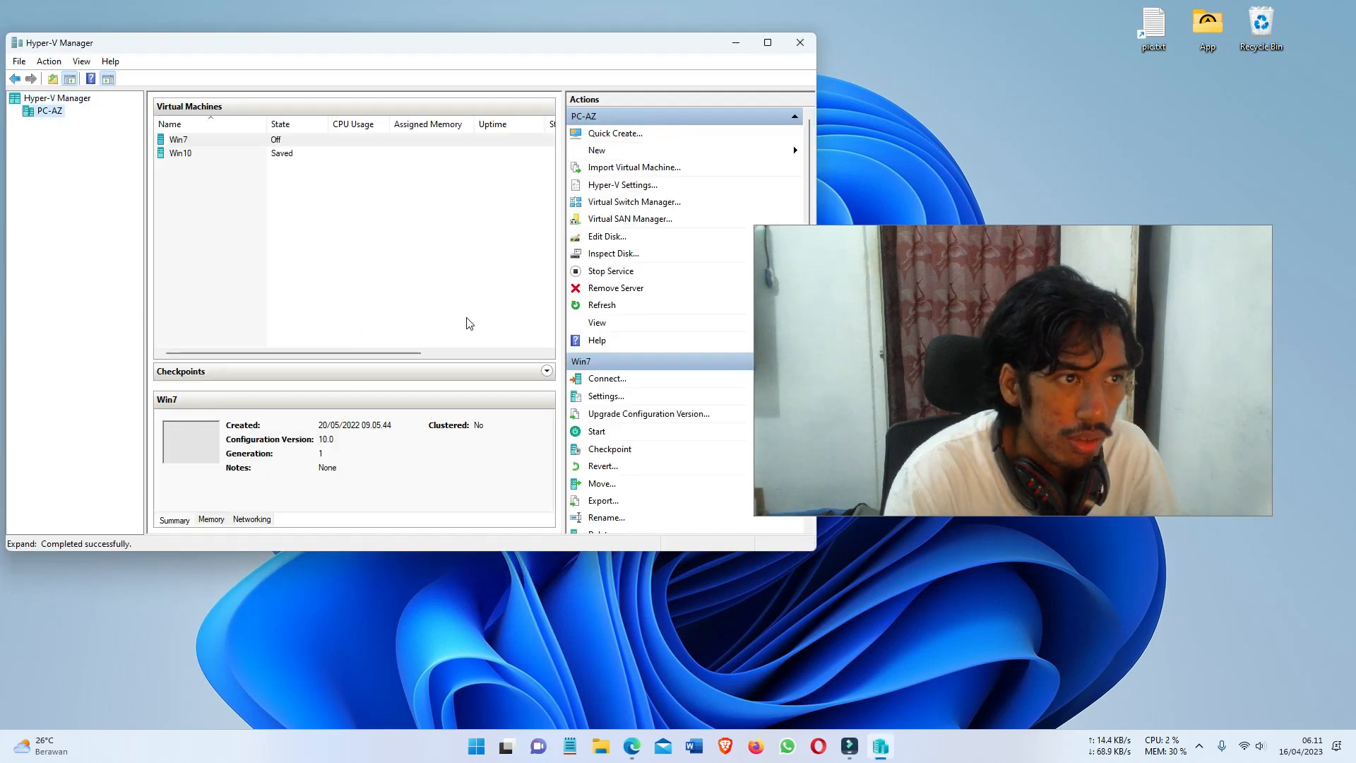
pyautogui.moveTo(412, 51); pyautogui.dragTo(511, 142)
pyautogui.moveTo(272, 141); pyautogui.dragTo(248, 122)
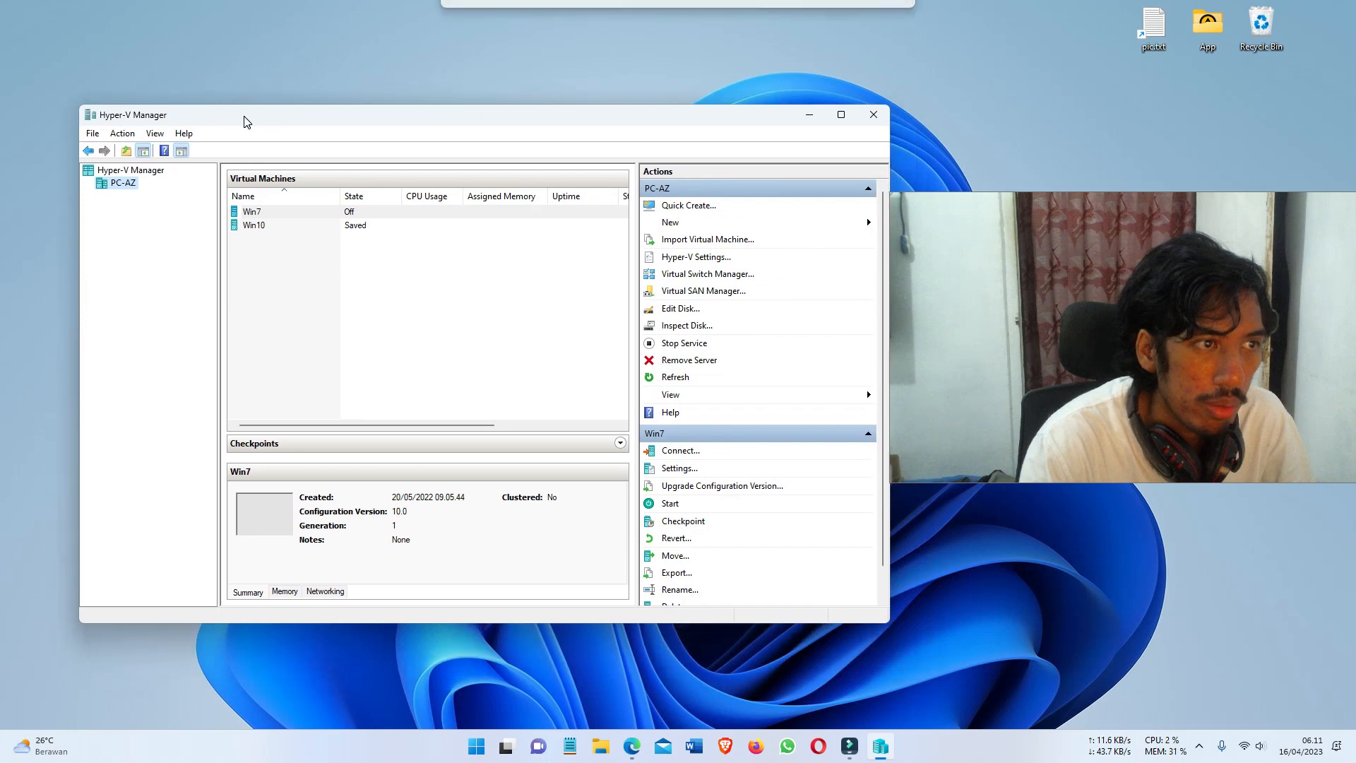
# Step: Look at the existing Win7 and Win10 virtual machines, leaving neither selected
pyautogui.click(321, 279)
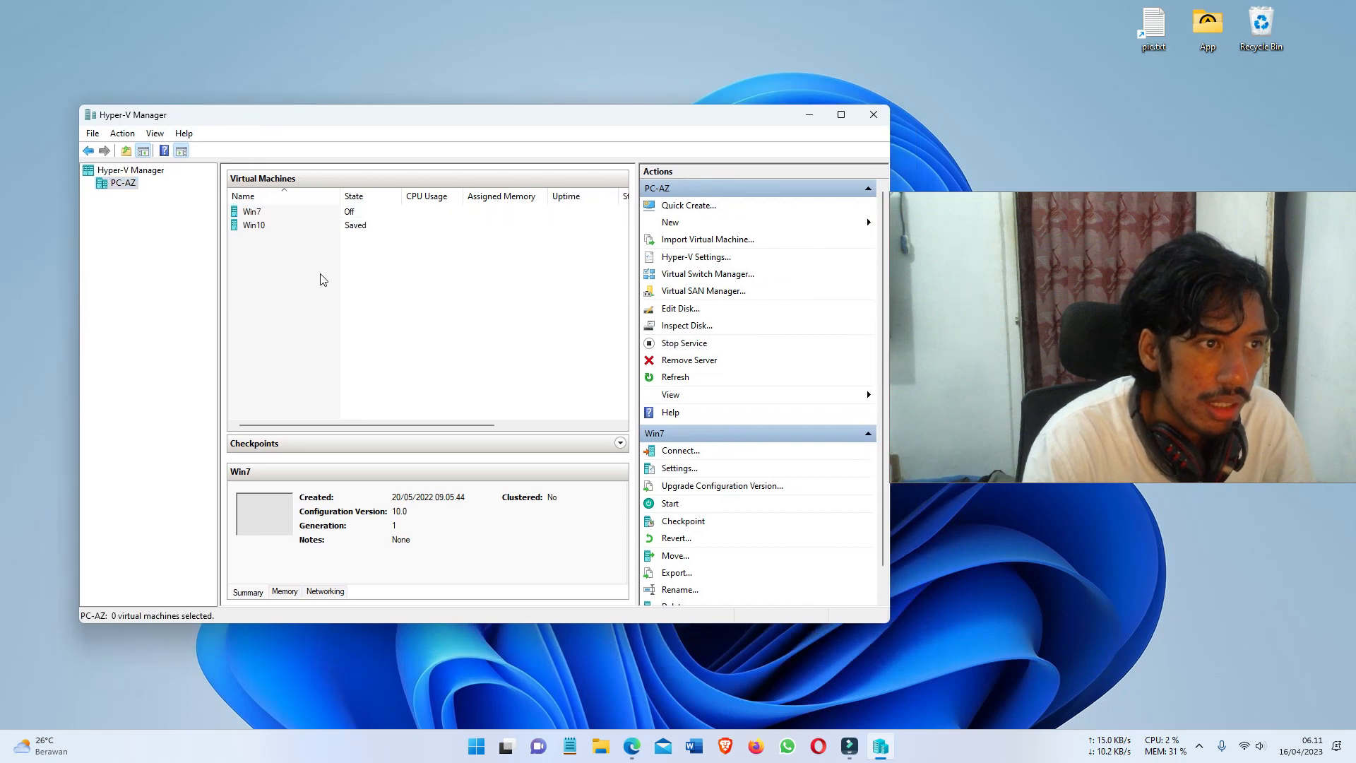
pyautogui.click(266, 229)
pyautogui.click(279, 214)
pyautogui.click(275, 224)
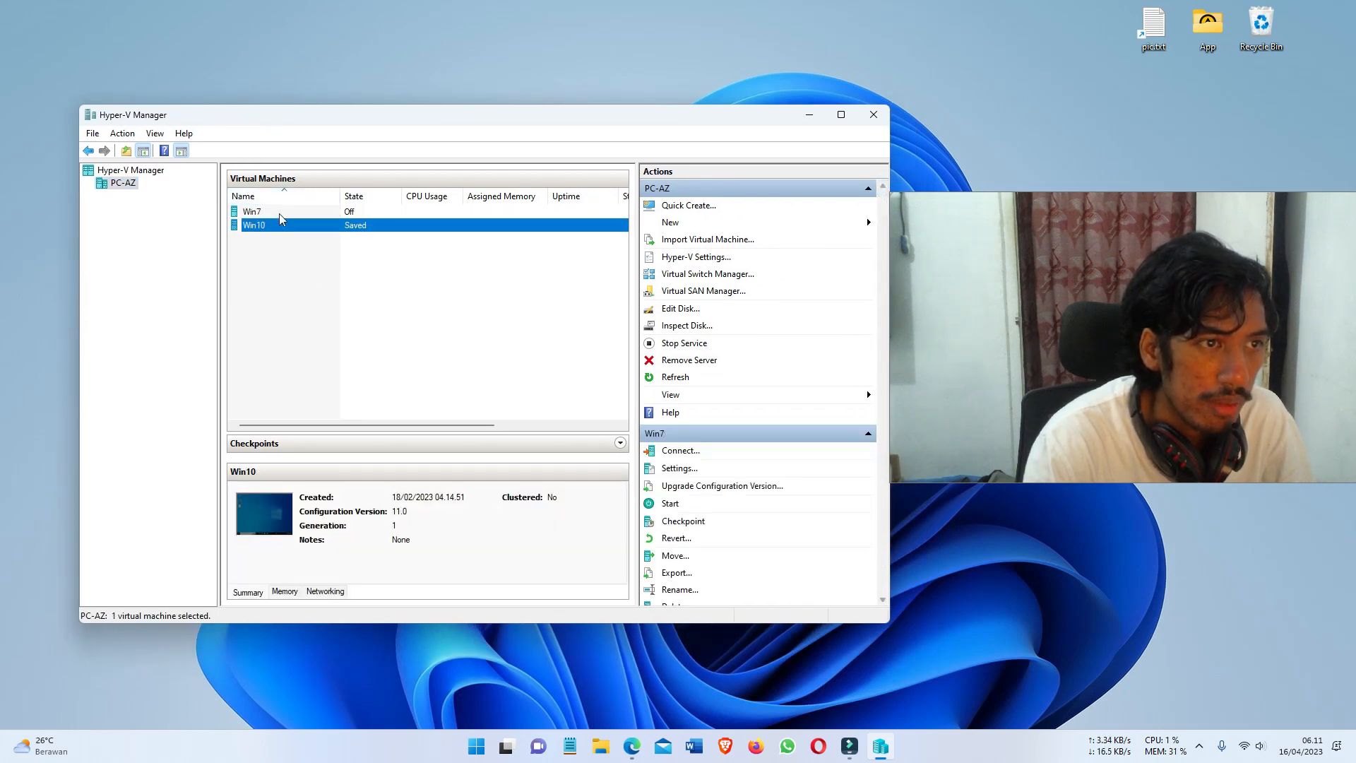
pyautogui.click(275, 251)
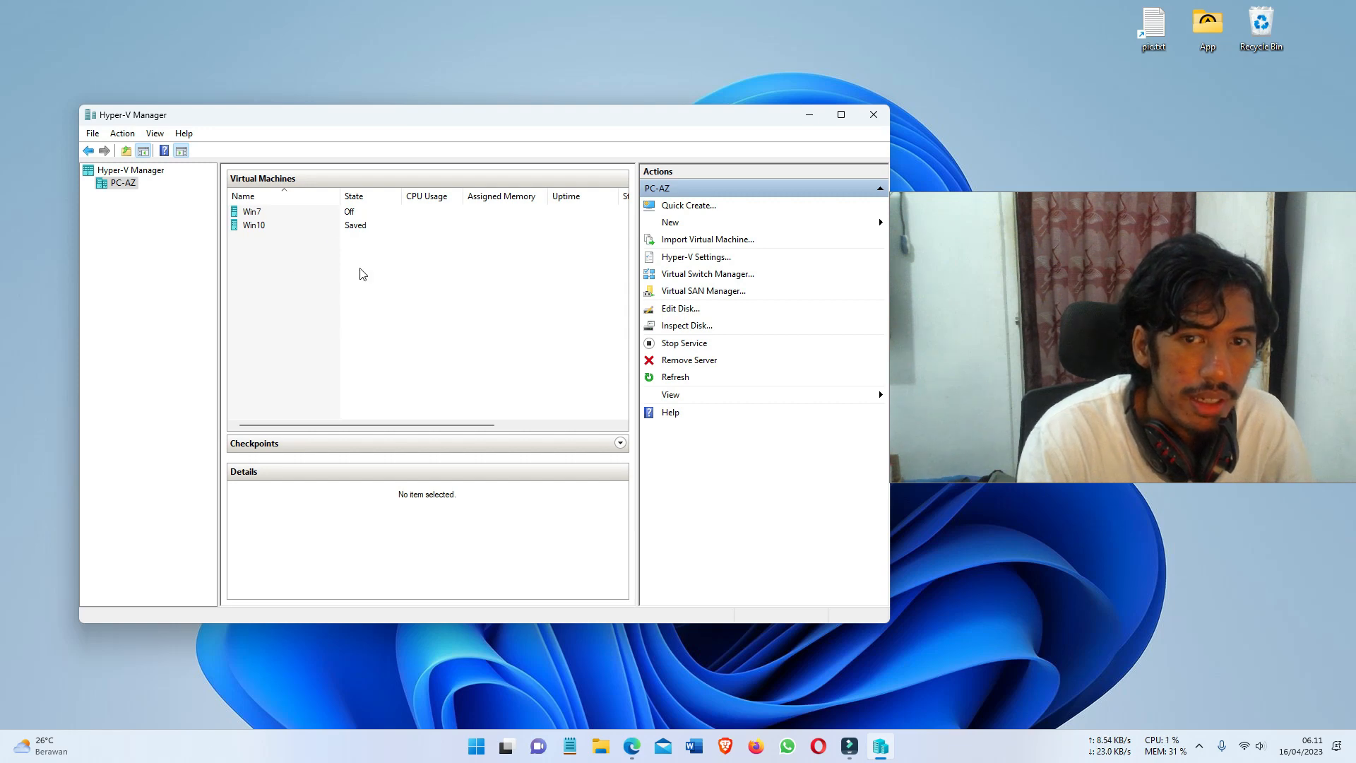
# Step: Start creating a new virtual machine in Hyper-V Manager and name it WinXP
pyautogui.click(683, 224)
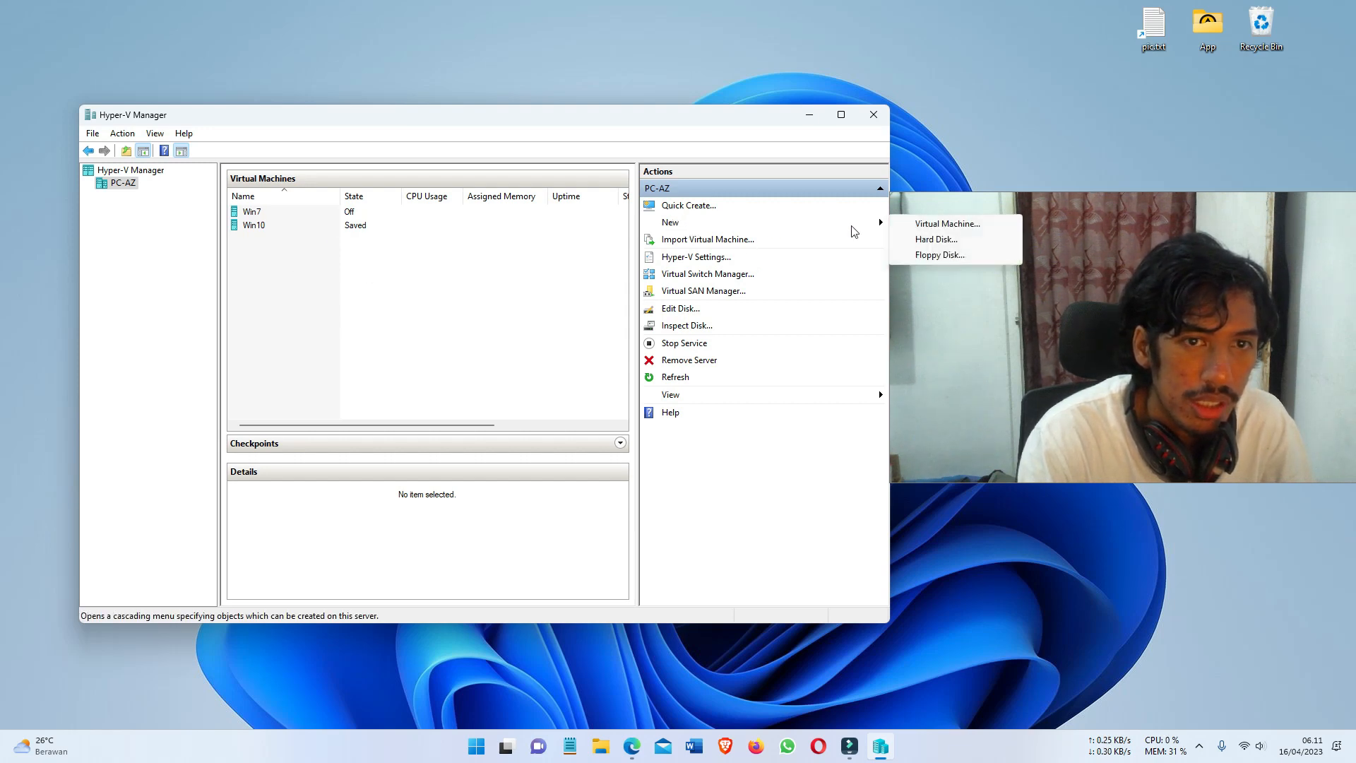
pyautogui.click(989, 226)
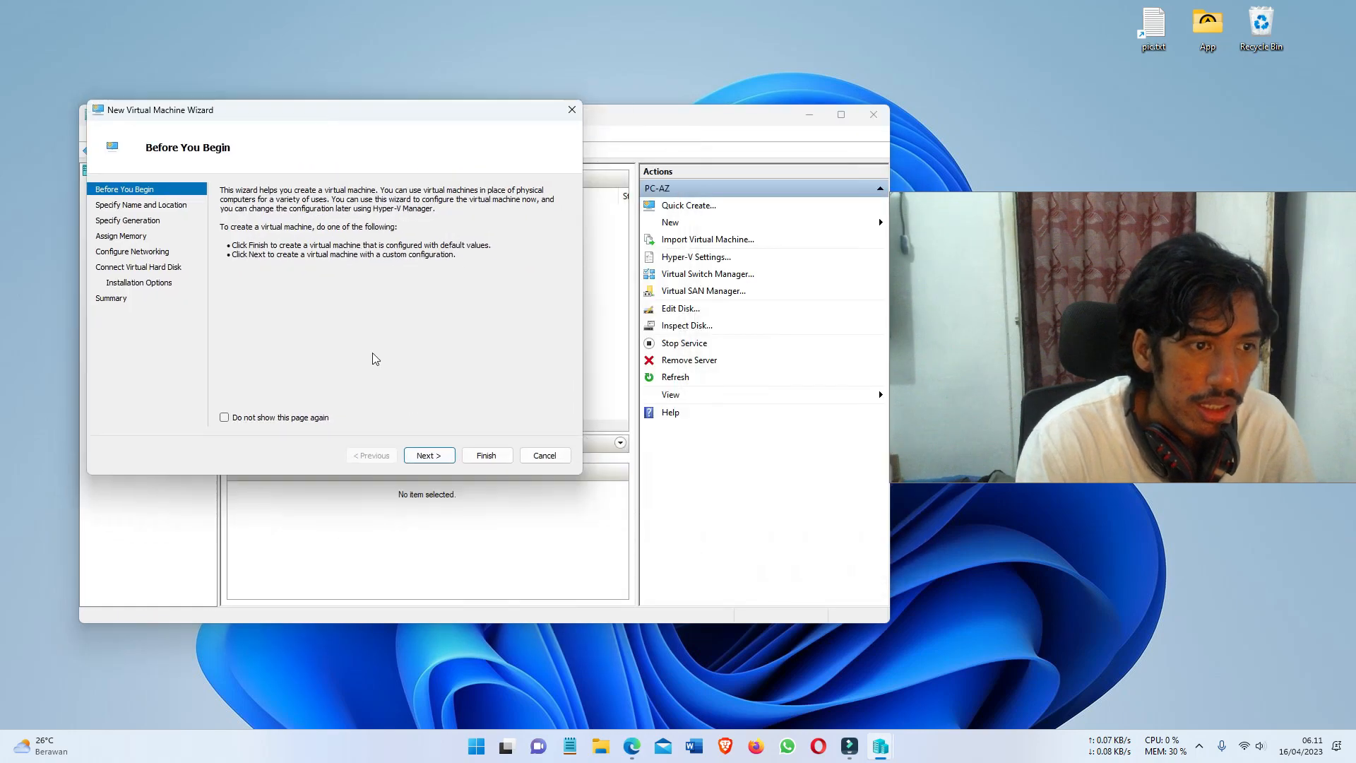
pyautogui.click(429, 455)
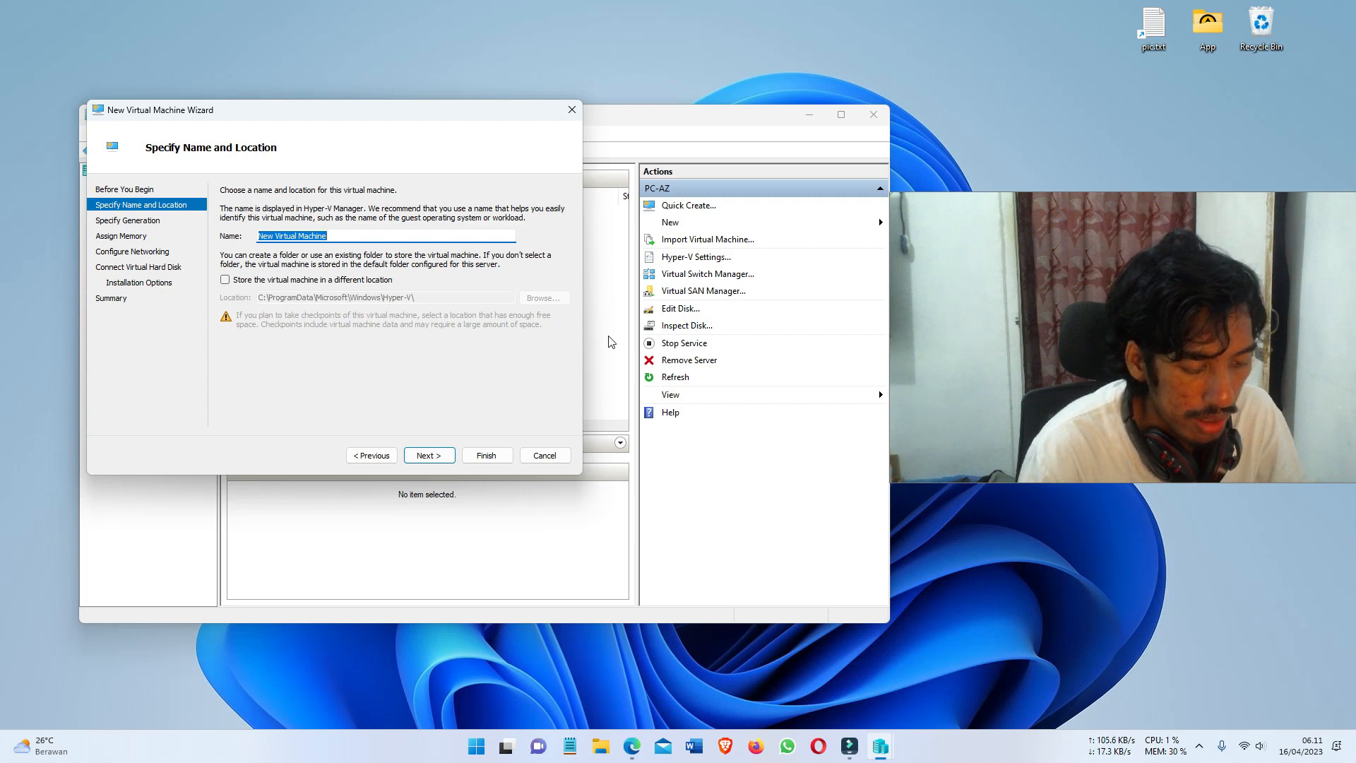
pyautogui.write('WinXP')
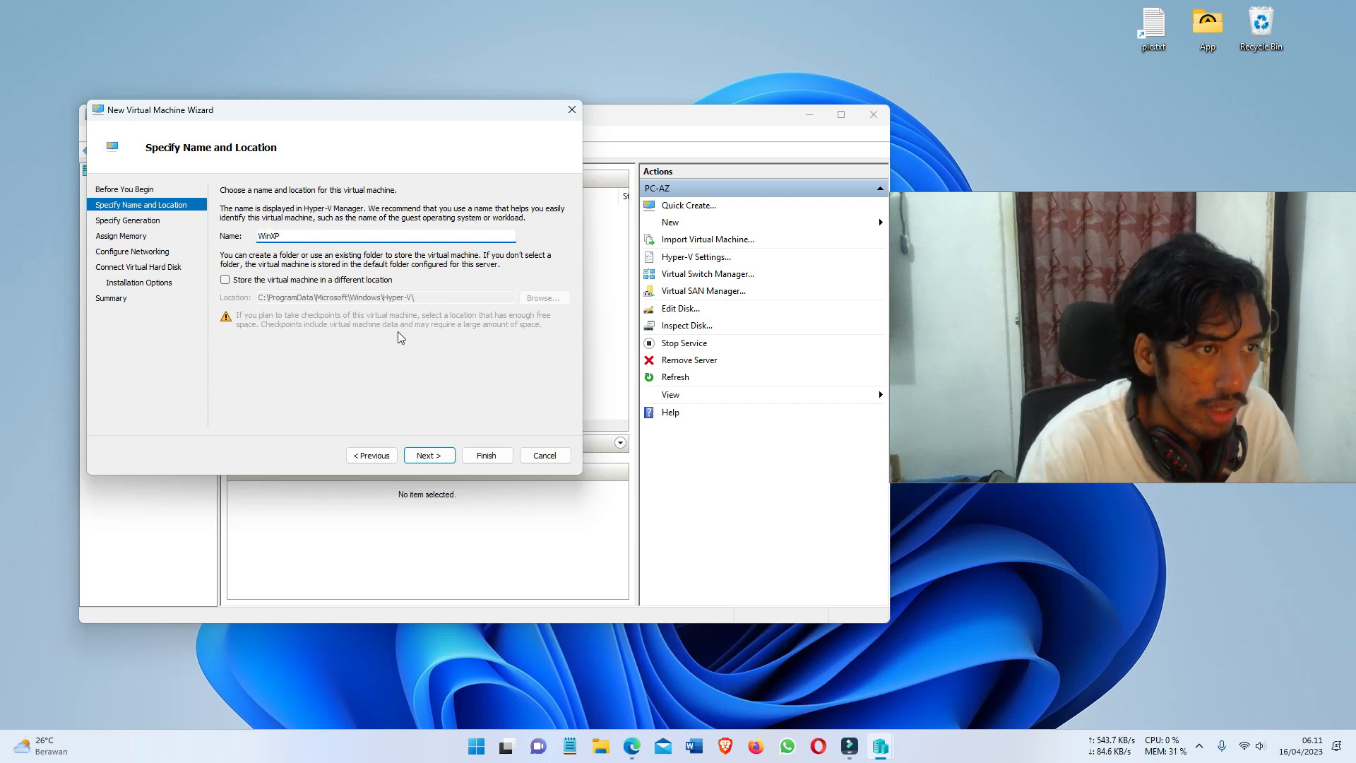
# Step: Store the virtual machine in a different location, choosing the folder D:\HyperV\WinXP
pyautogui.click(240, 284)
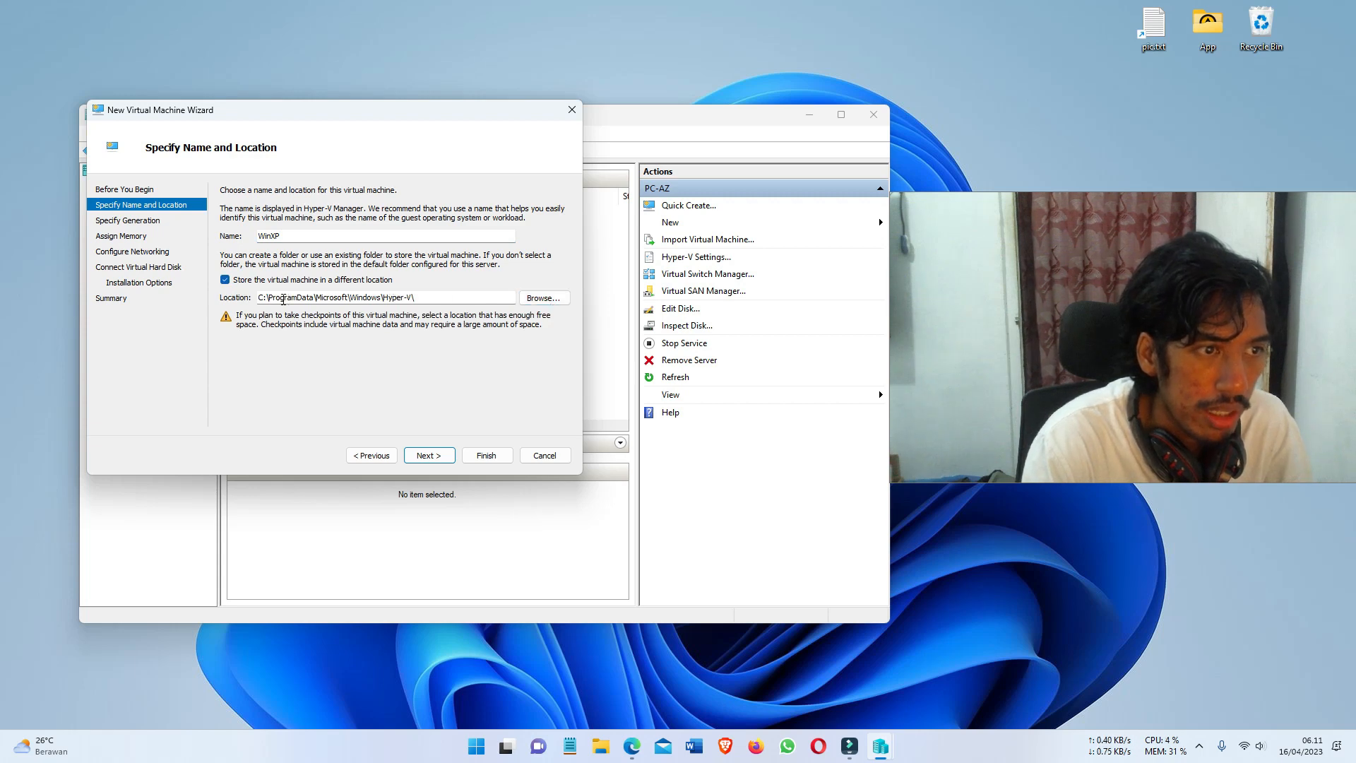
pyautogui.click(545, 298)
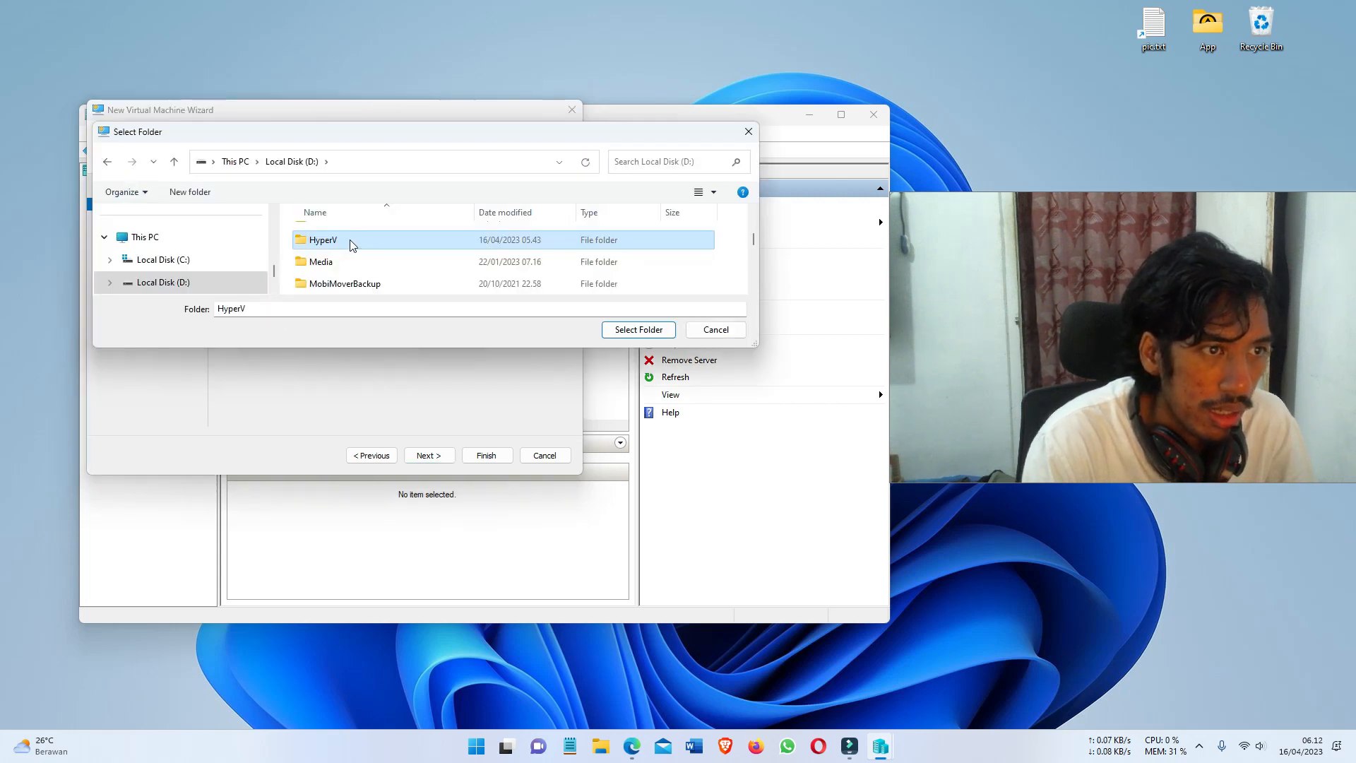
pyautogui.doubleClick(366, 242)
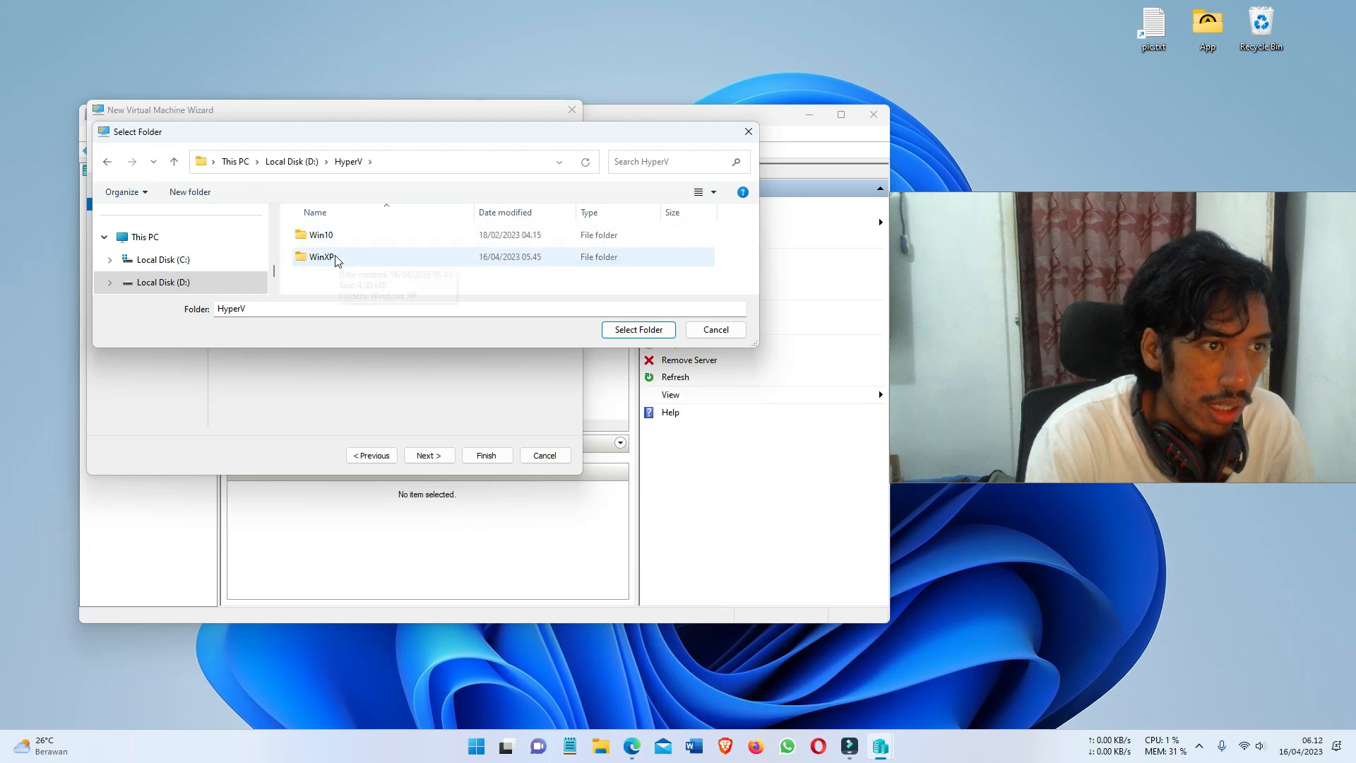
pyautogui.click(338, 260)
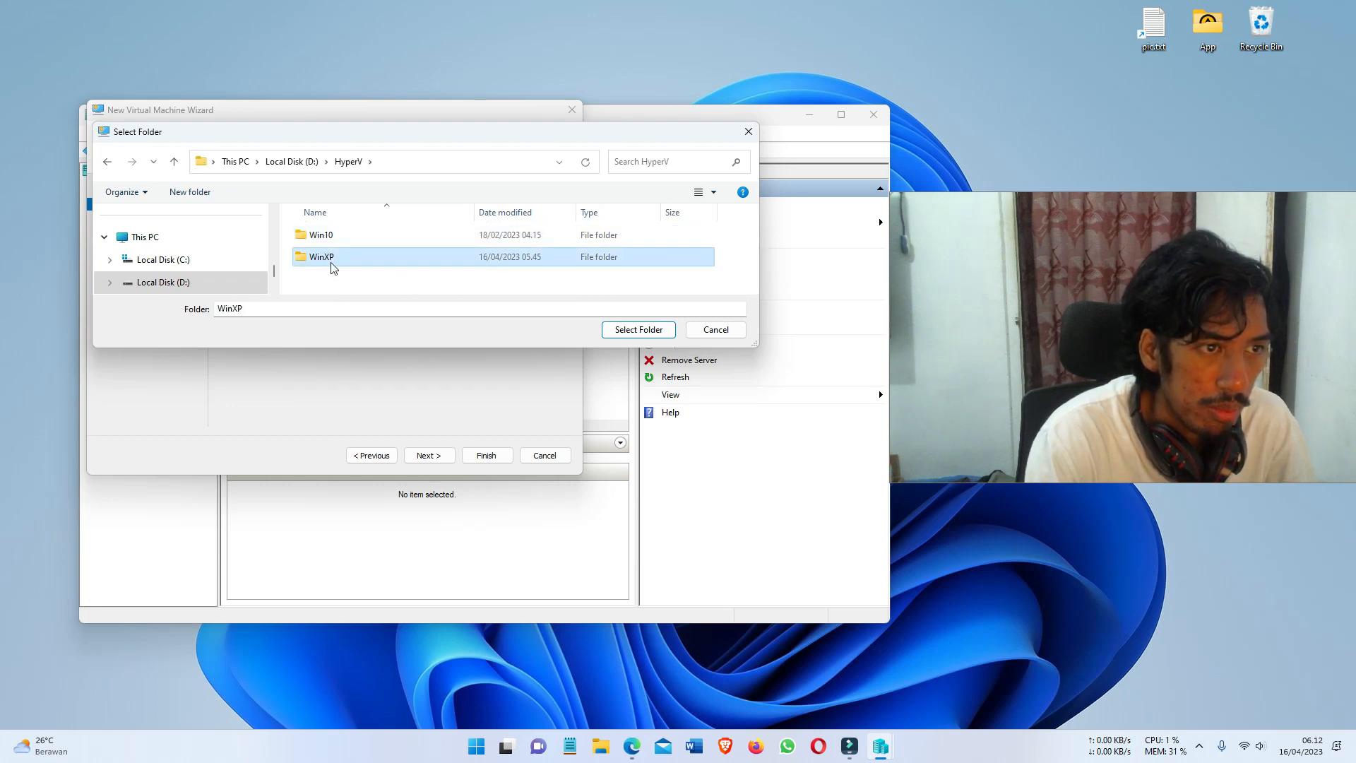
pyautogui.click(639, 330)
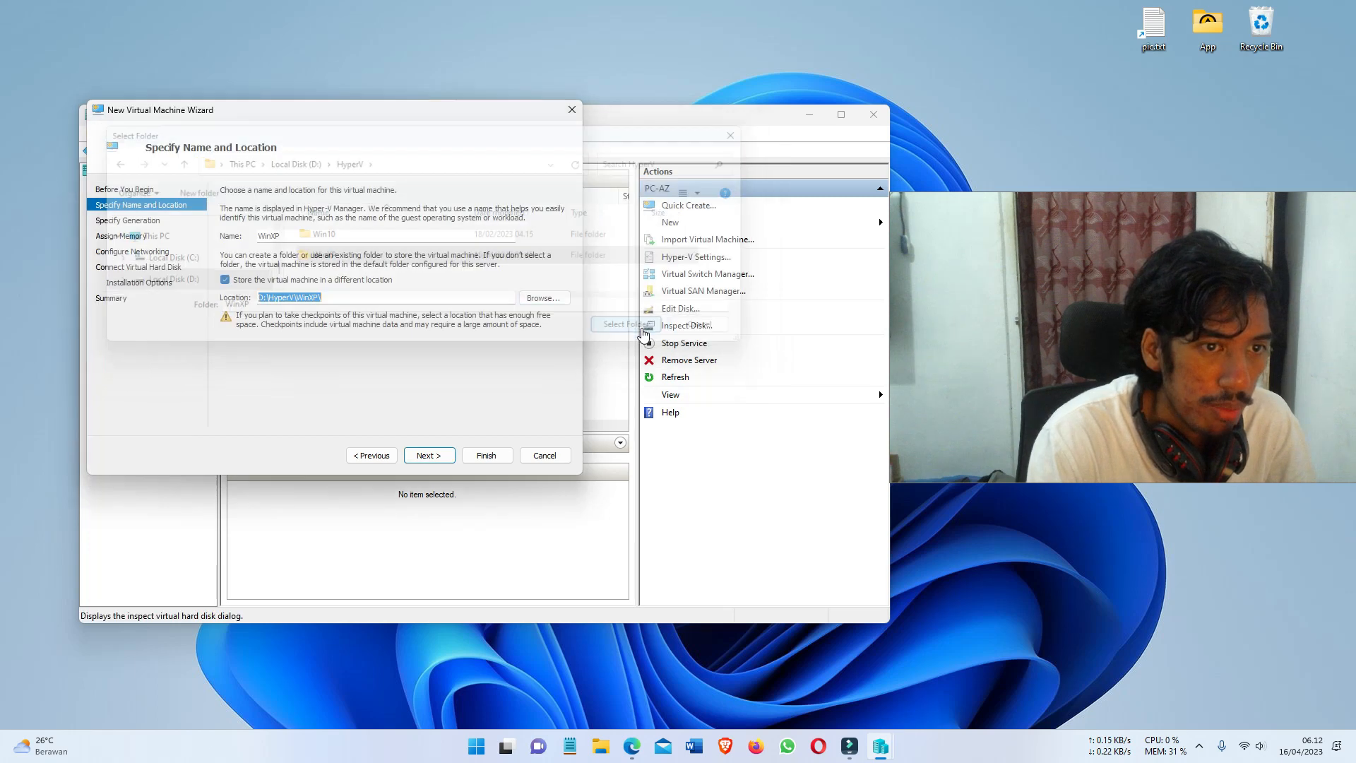
pyautogui.click(362, 295)
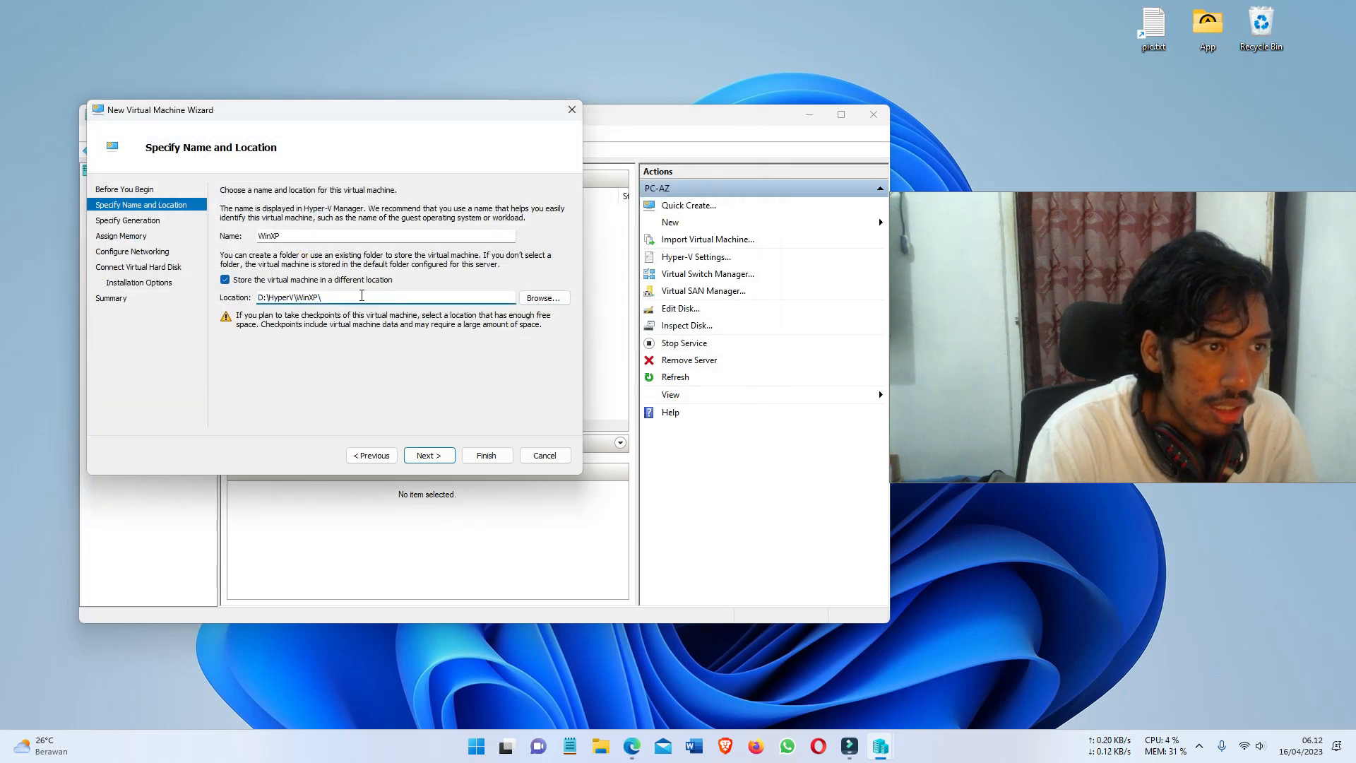
pyautogui.click(265, 297)
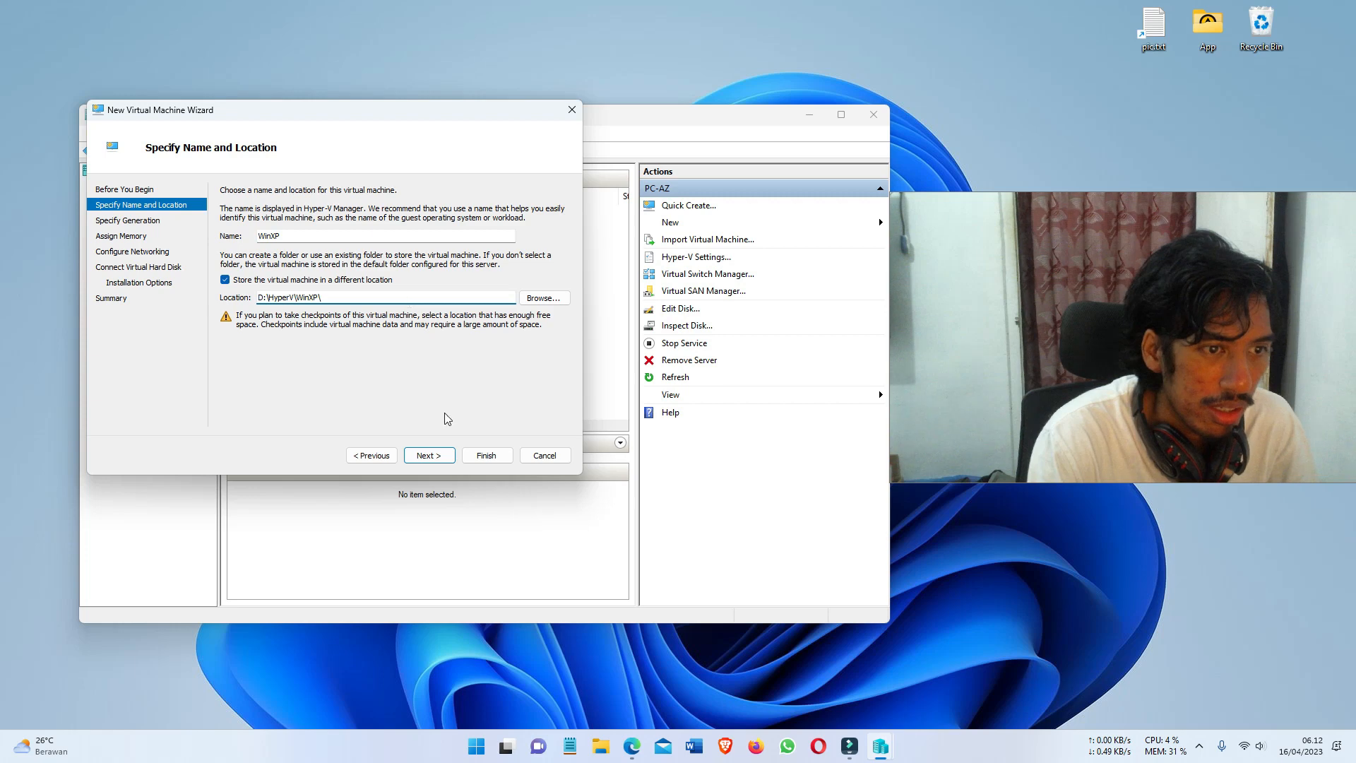
pyautogui.click(445, 457)
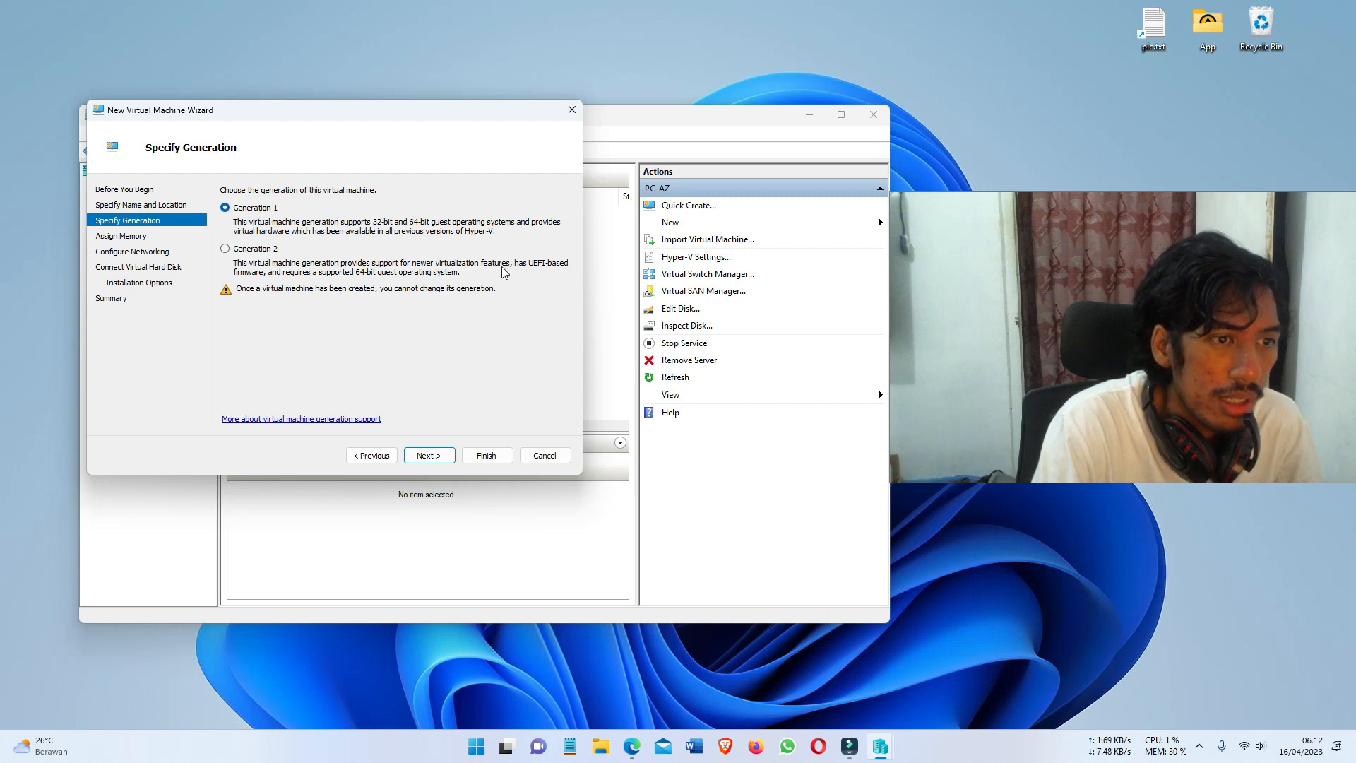
# Step: Accept Generation 1 and 4096 MB of dynamic startup memory, and connect the network adapter to Default Switch
pyautogui.click(431, 456)
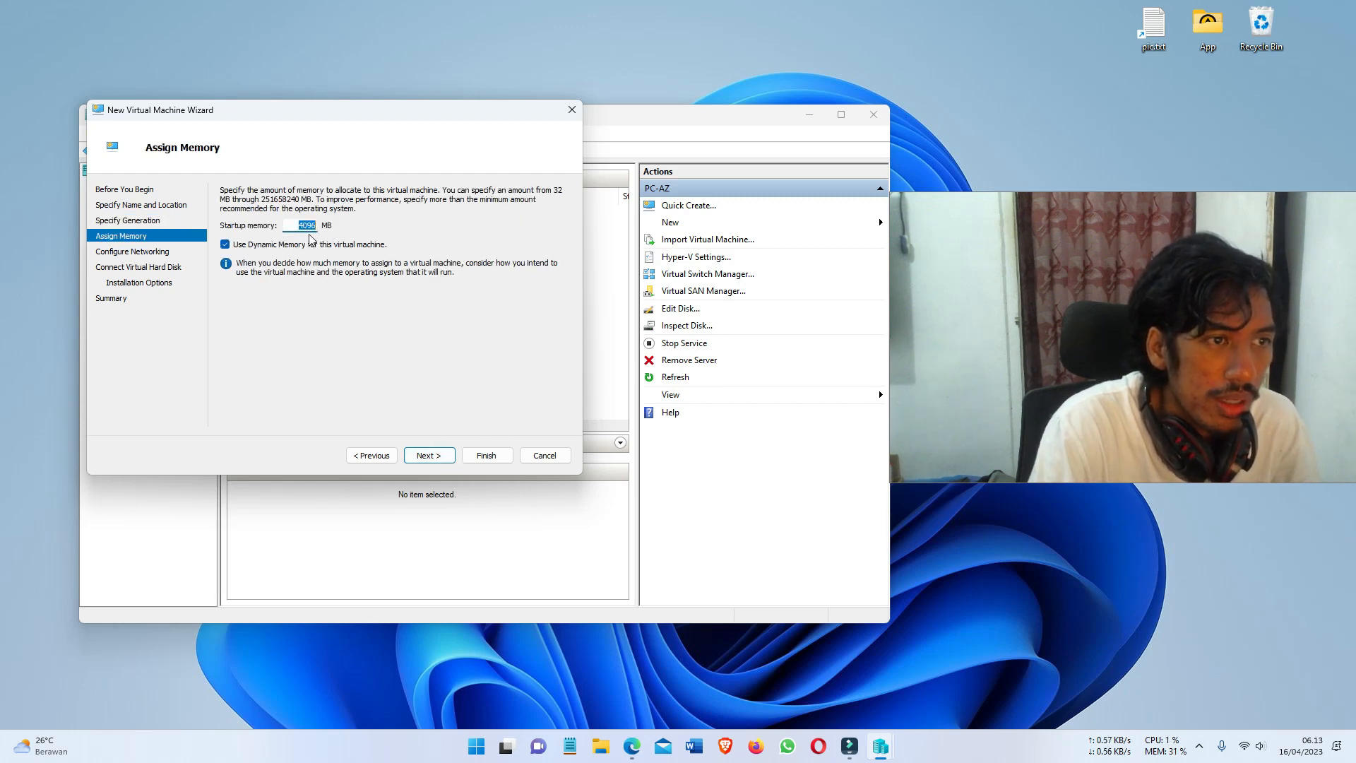
pyautogui.click(429, 455)
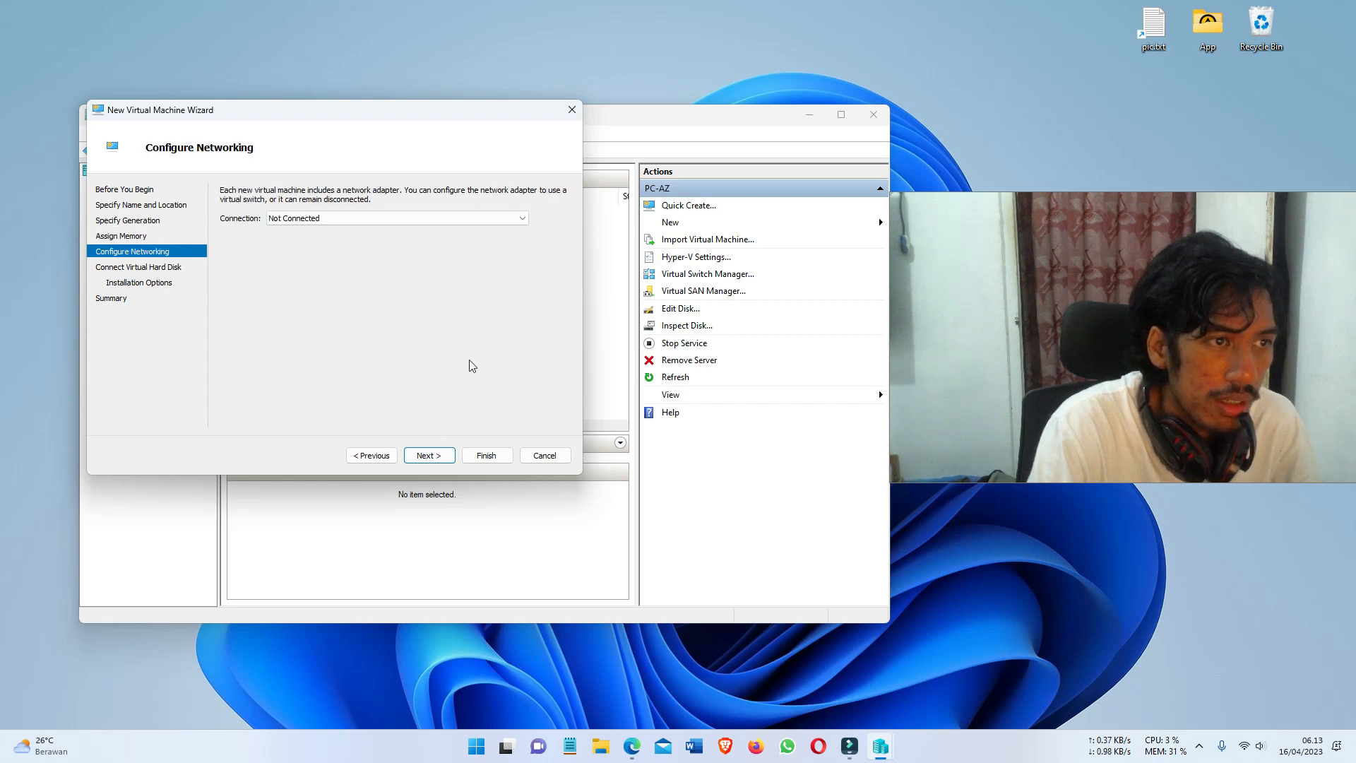
pyautogui.click(486, 220)
pyautogui.click(448, 244)
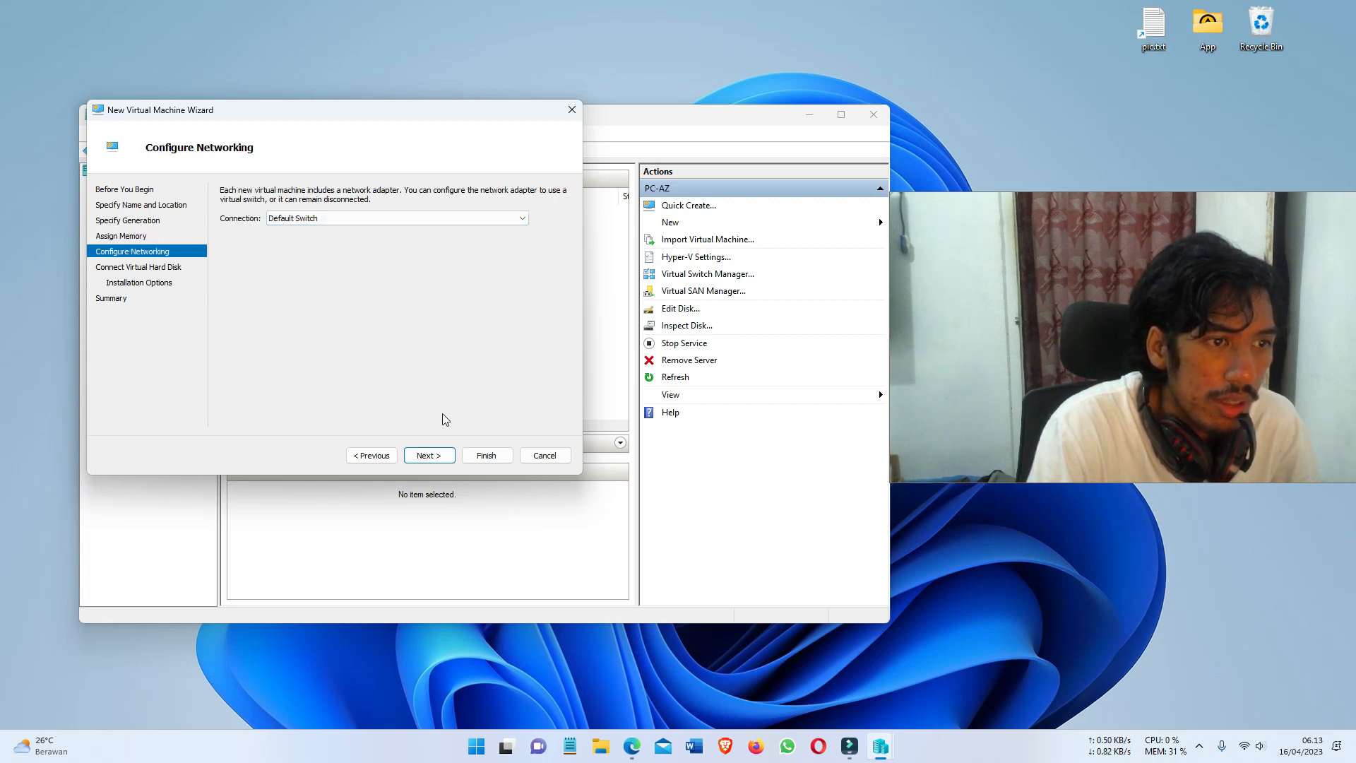
pyautogui.click(442, 455)
# Step: Create the virtual hard disk WinXP.vhdx with a size of 20 GB
pyautogui.click(356, 255)
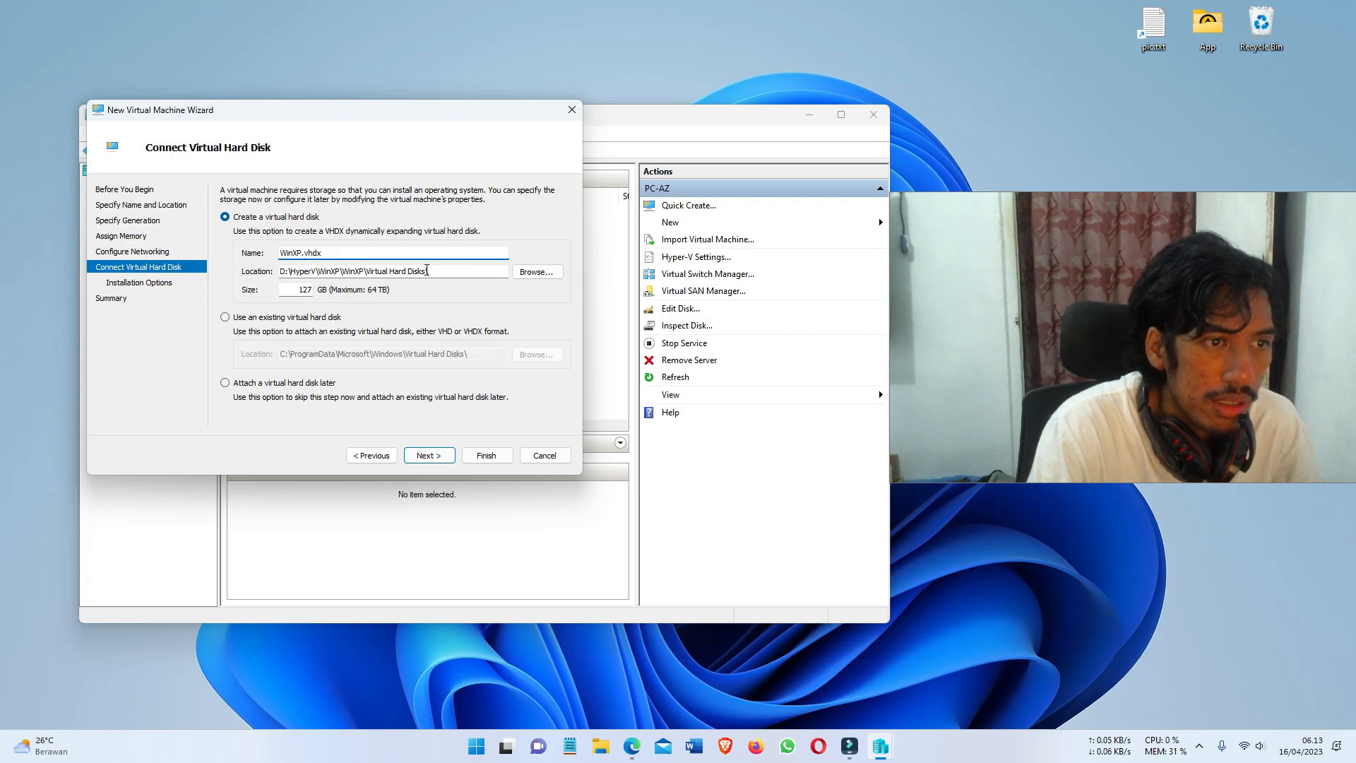
pyautogui.doubleClick(302, 290)
pyautogui.write('20')
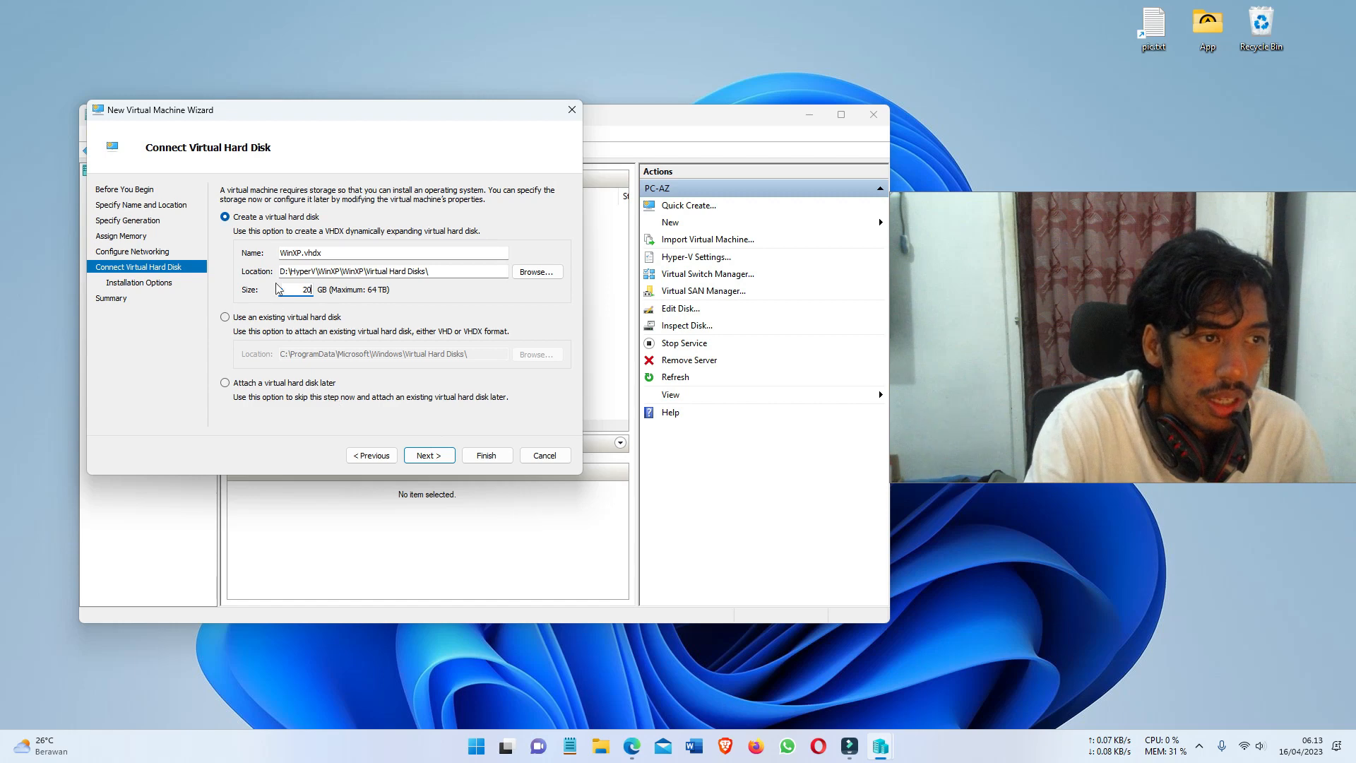
pyautogui.click(448, 456)
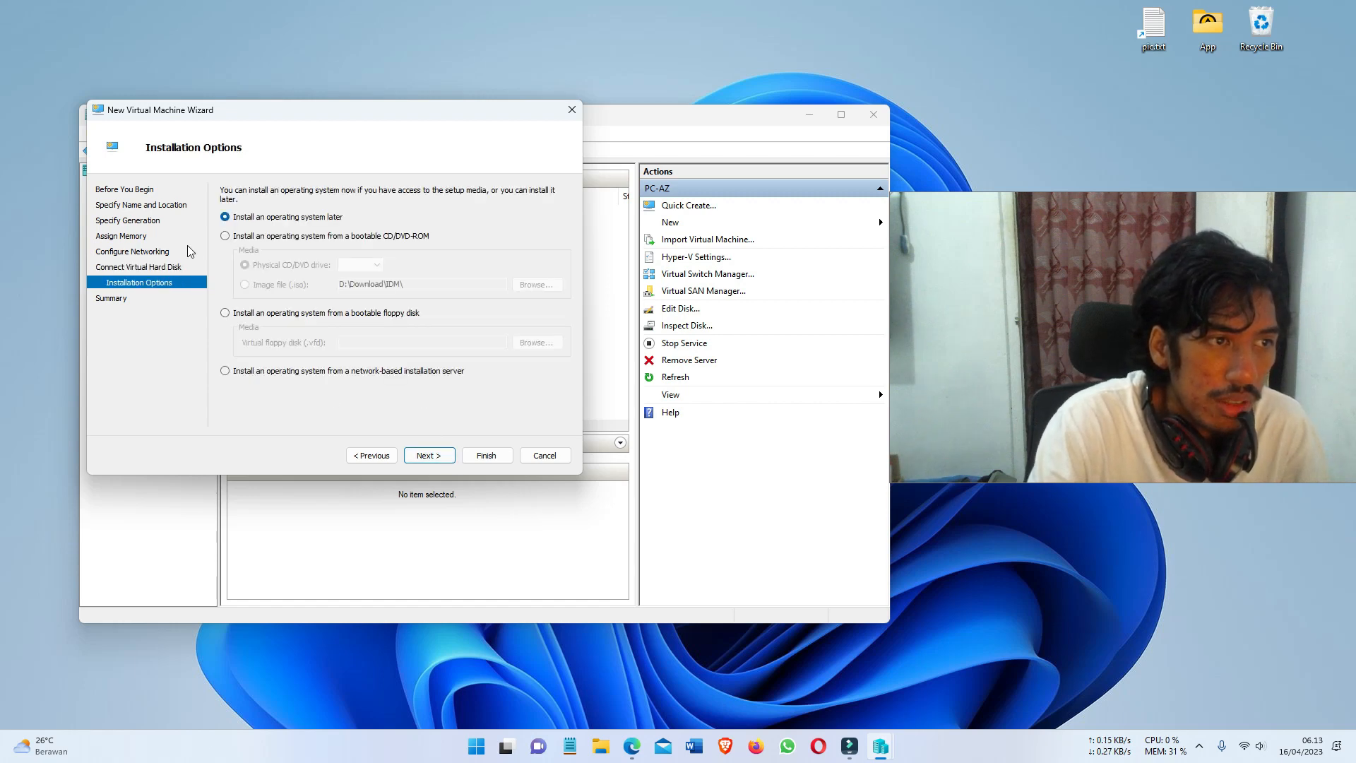
# Step: Install the operating system from the image file Windows XP Home x64 With SP2 VI English.iso and finish creating the virtual machine
pyautogui.click(267, 238)
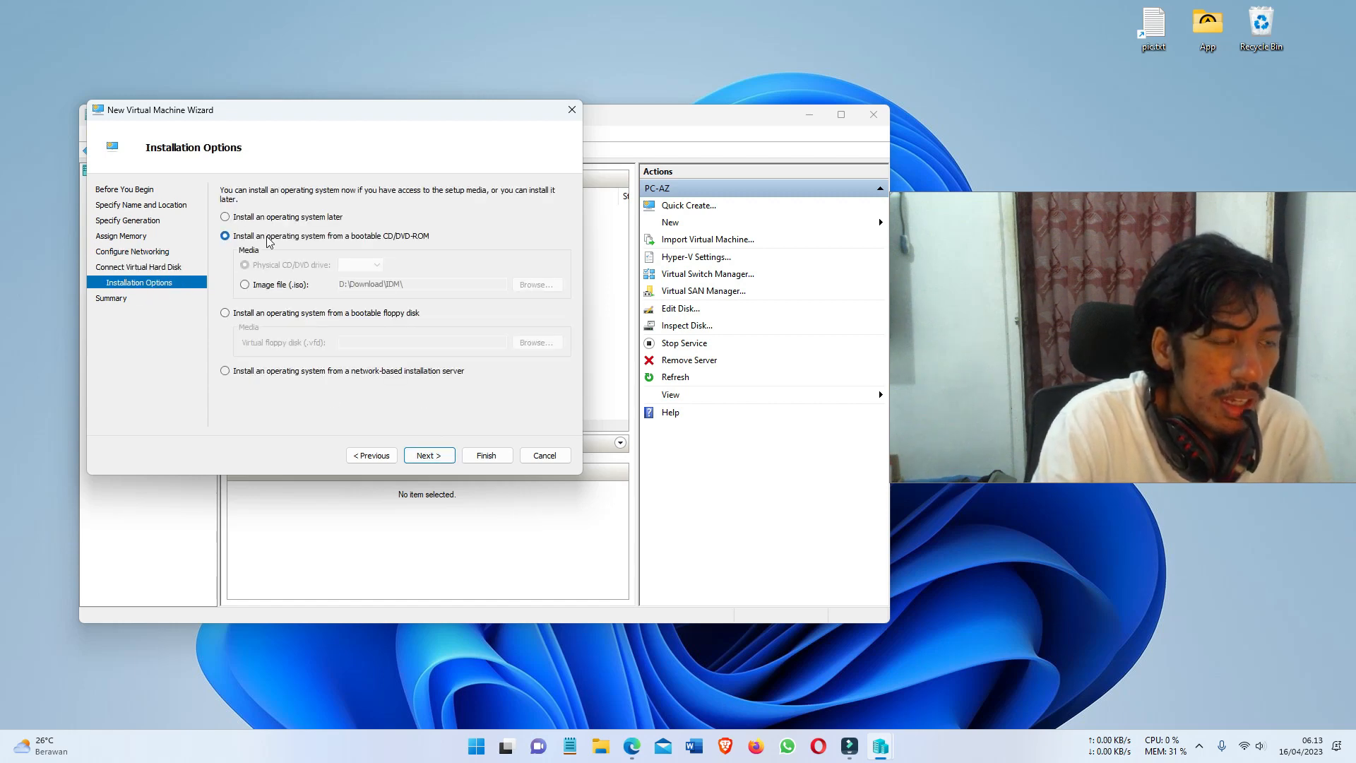
pyautogui.click(251, 287)
pyautogui.click(536, 284)
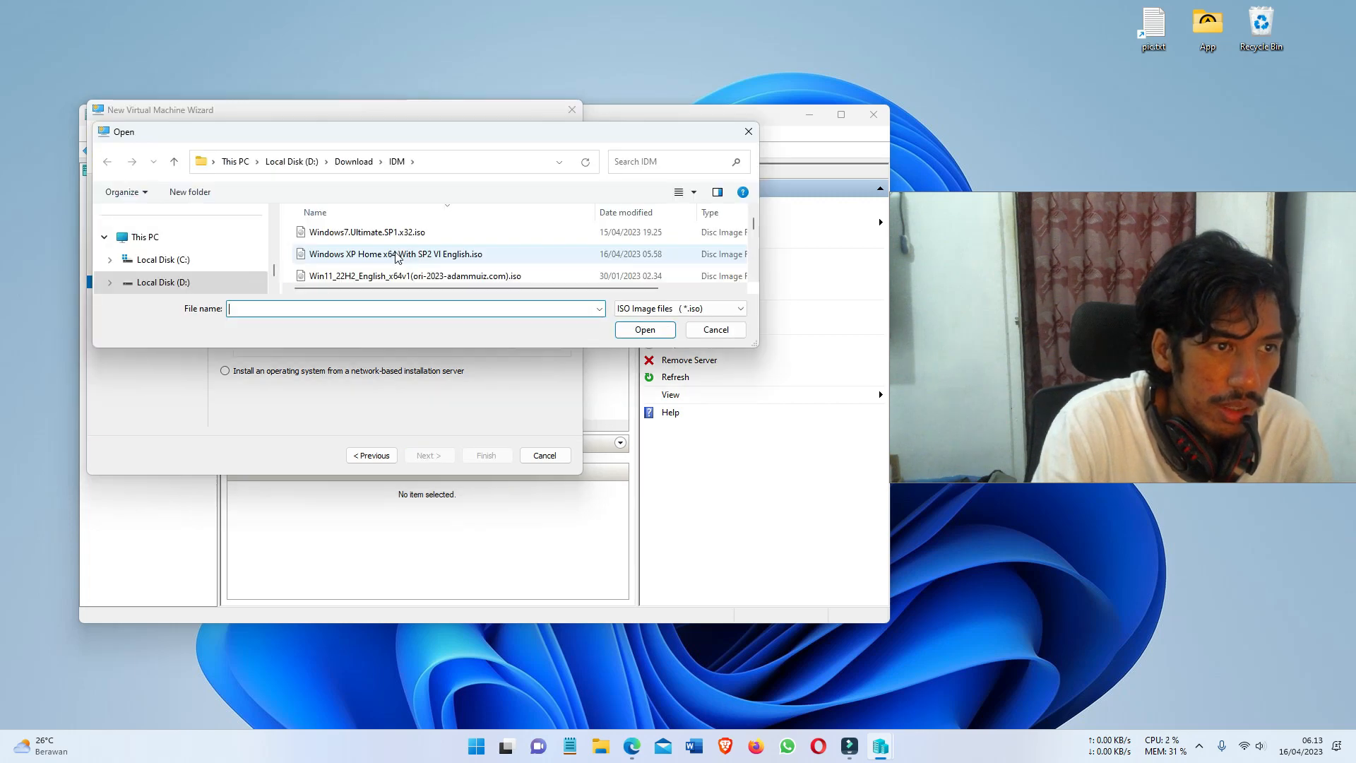
pyautogui.click(395, 258)
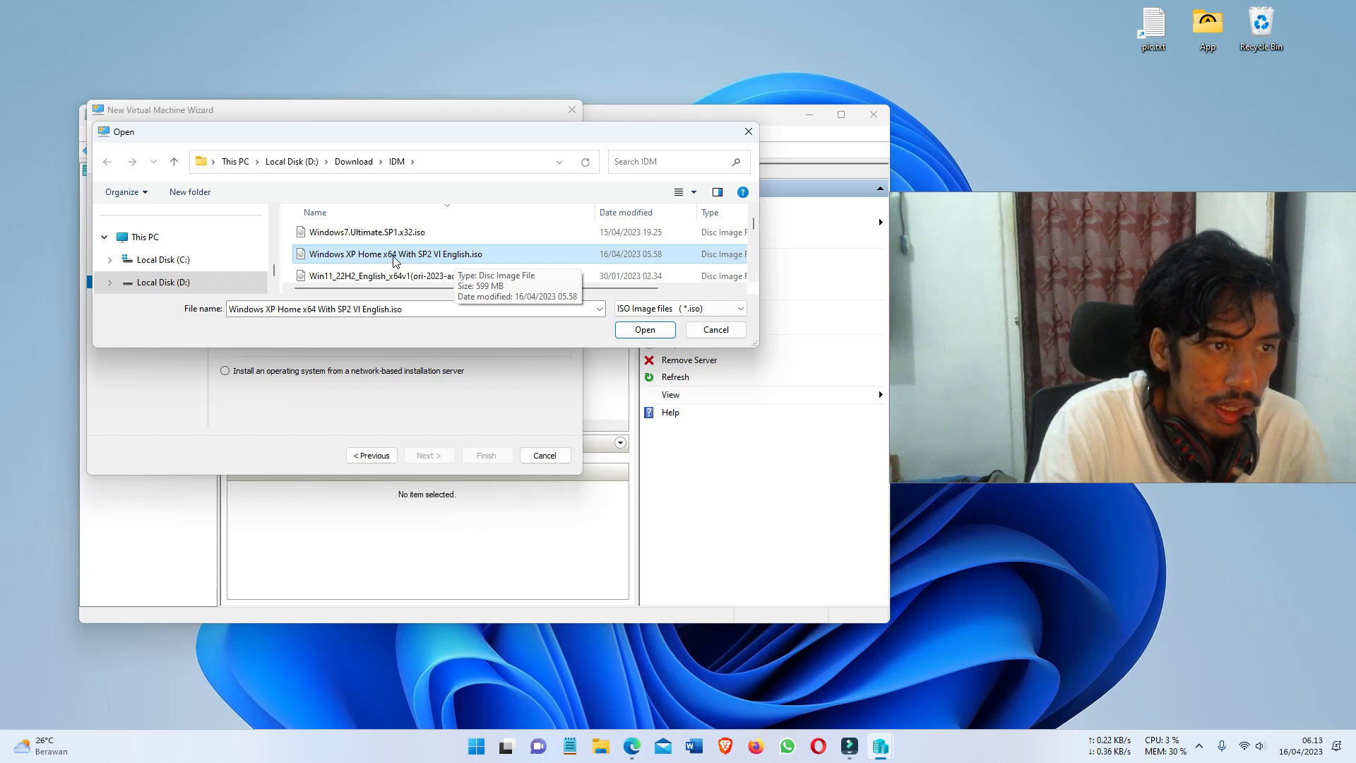
pyautogui.click(645, 329)
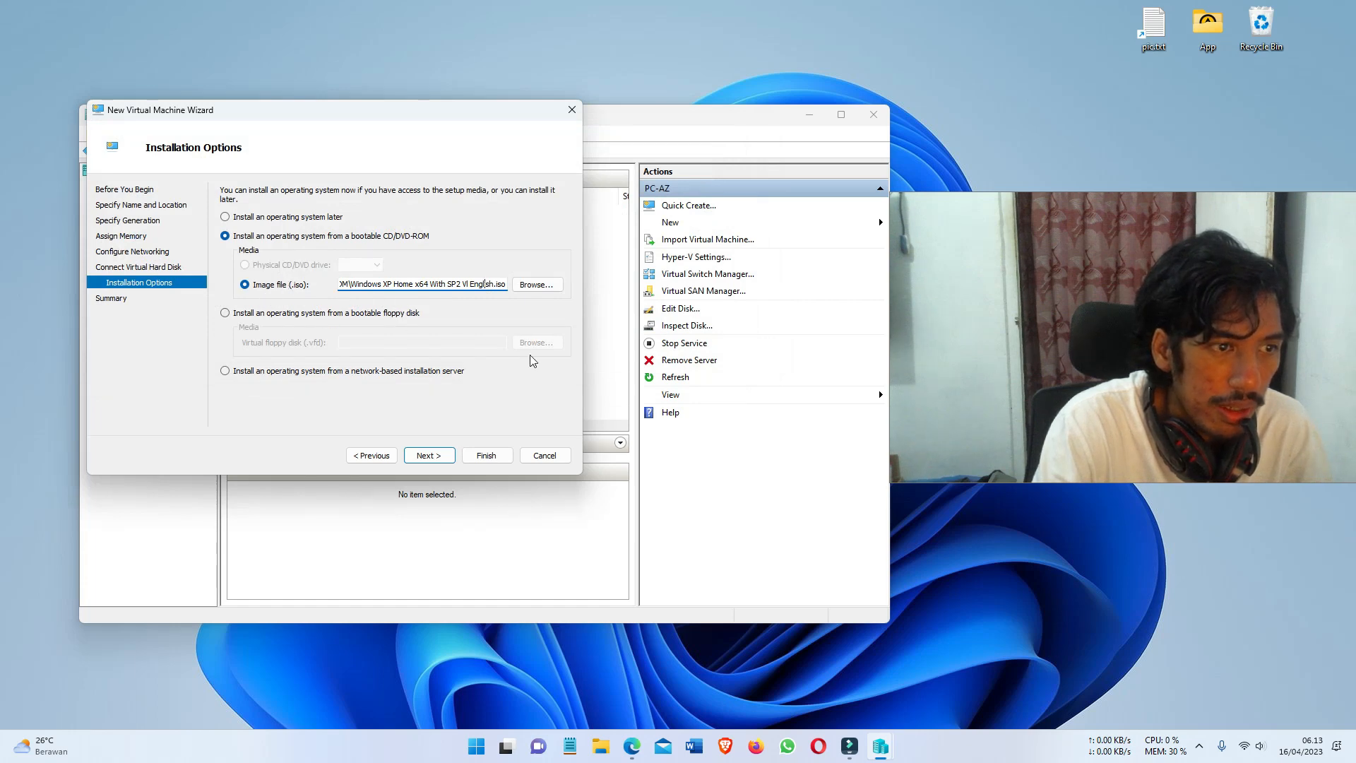
pyautogui.click(437, 453)
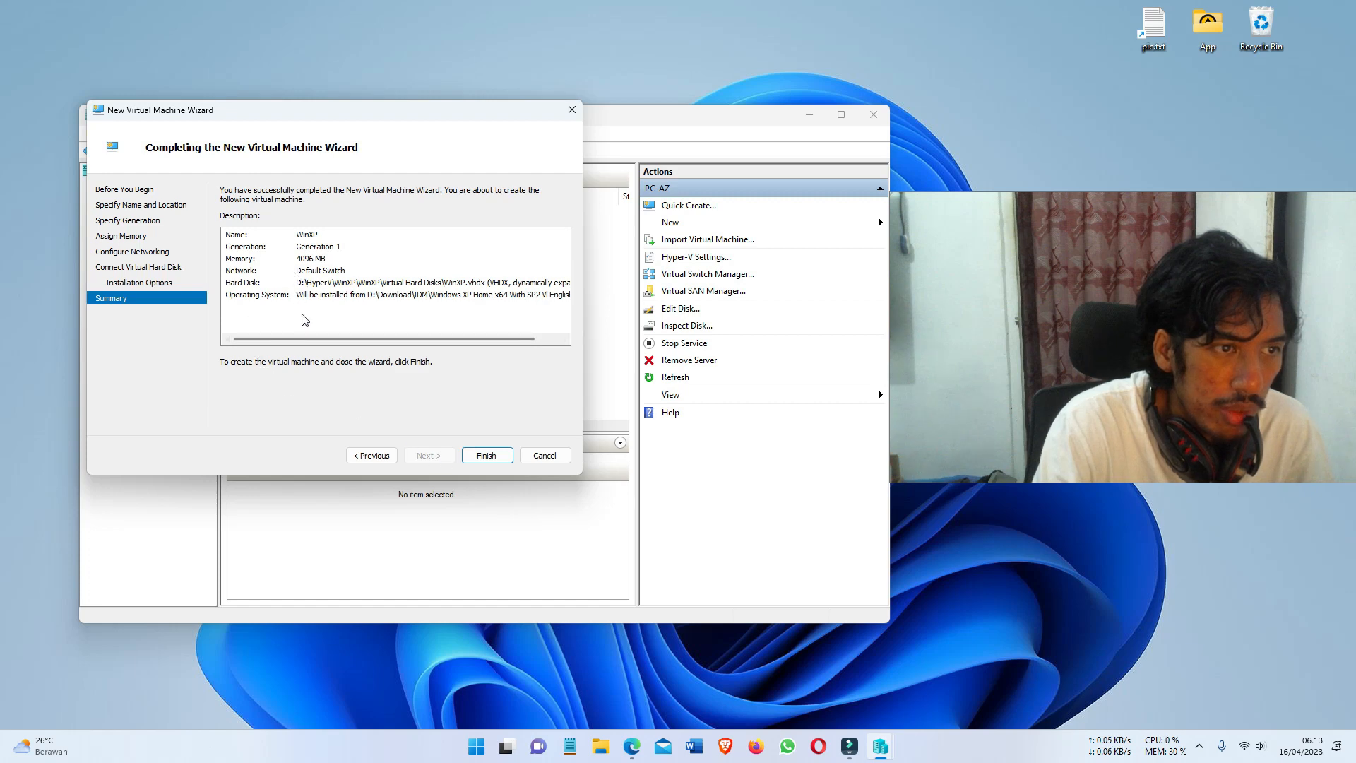
pyautogui.moveTo(311, 338); pyautogui.dragTo(250, 326)
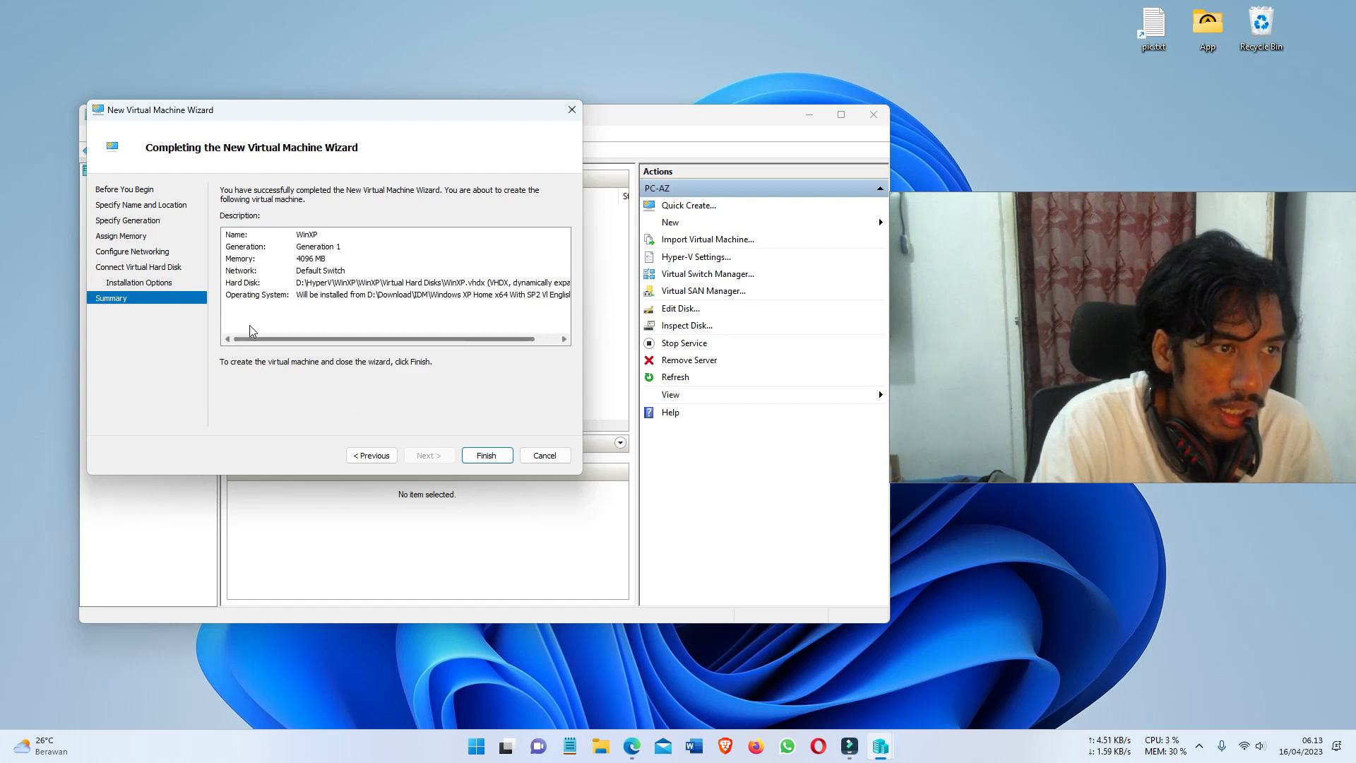
pyautogui.click(498, 458)
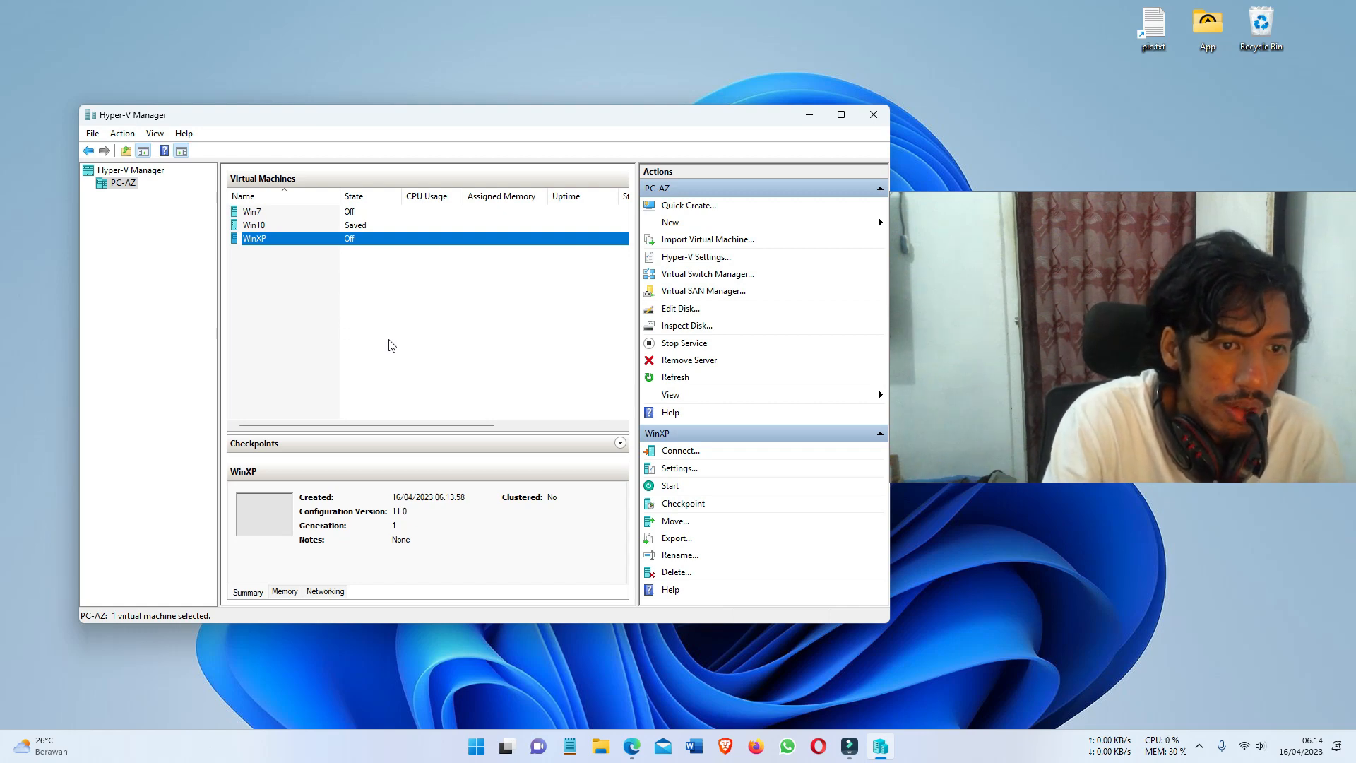
# Step: Start the WinXP virtual machine and connect to it, moving its connection window over Hyper-V Manager
pyautogui.click(673, 487)
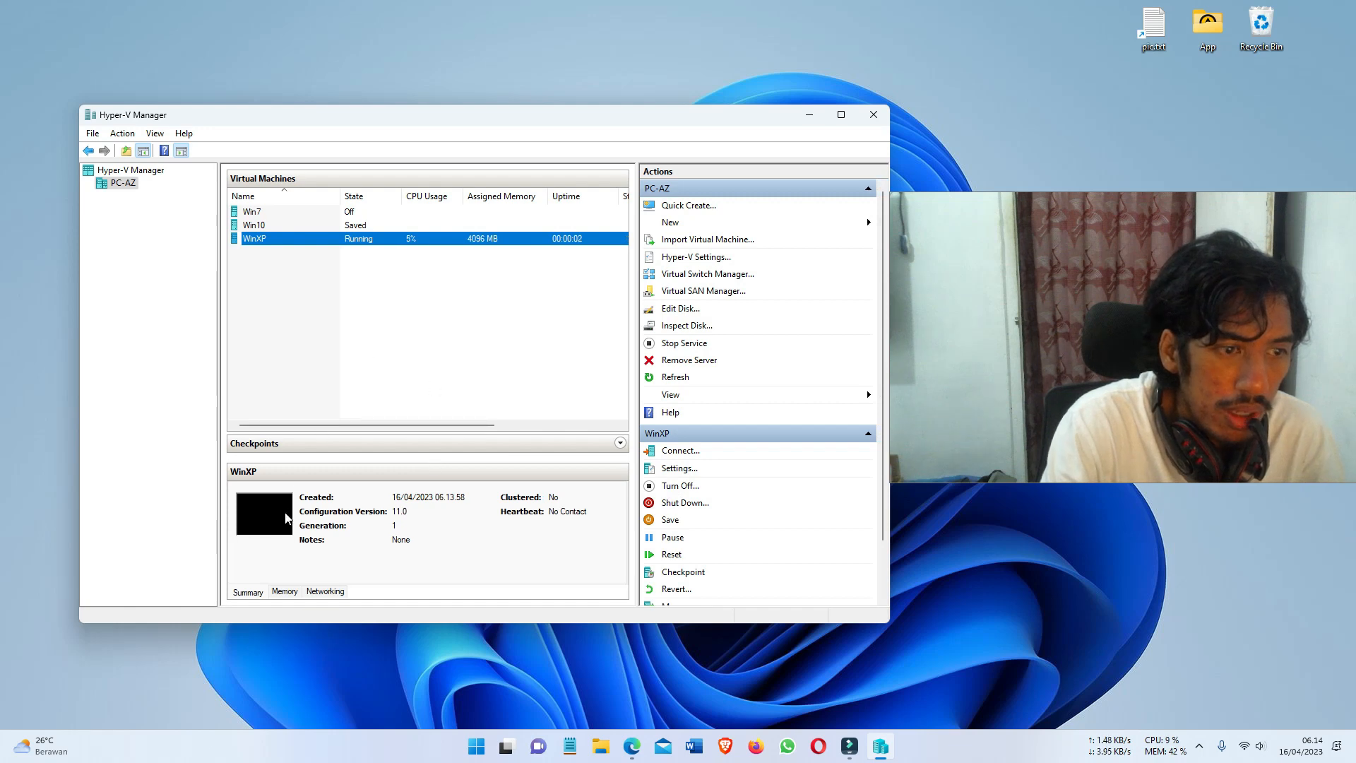
pyautogui.click(680, 451)
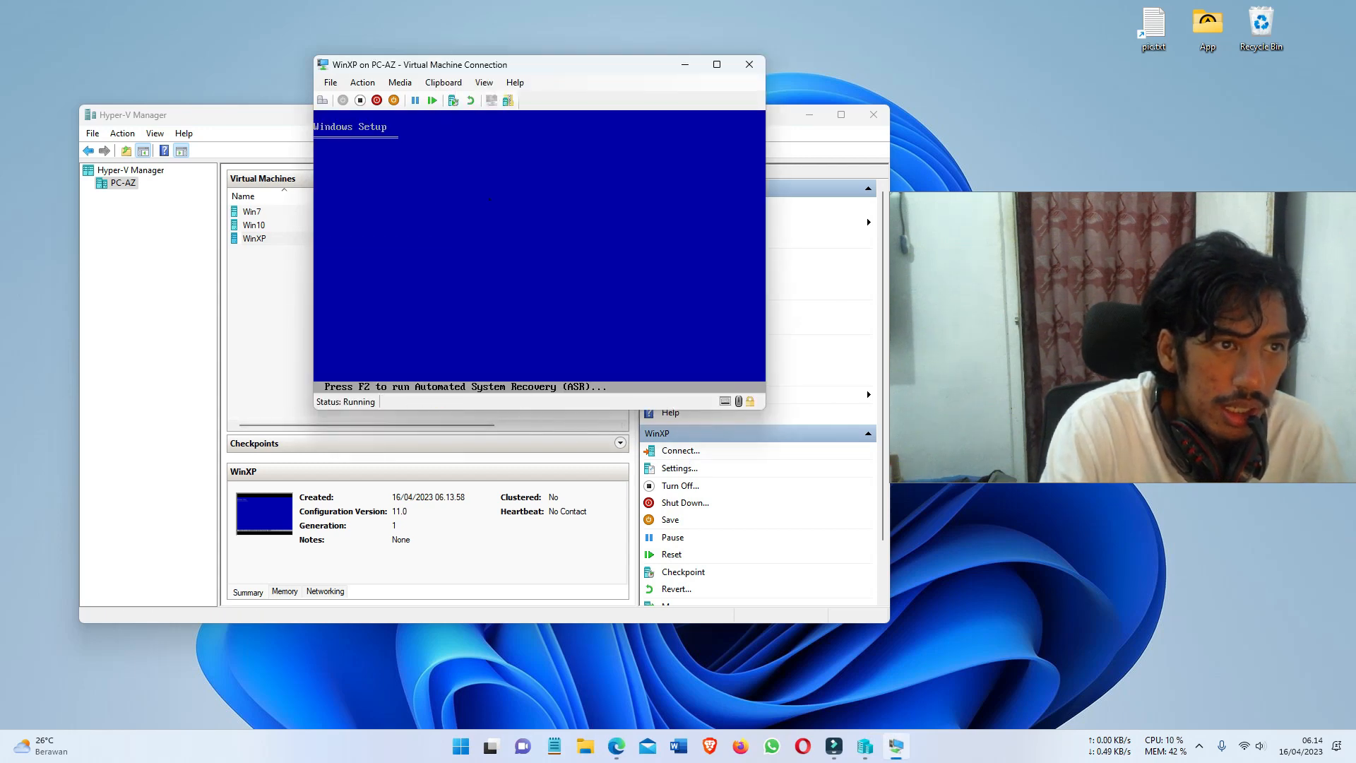
pyautogui.moveTo(592, 70); pyautogui.dragTo(575, 123)
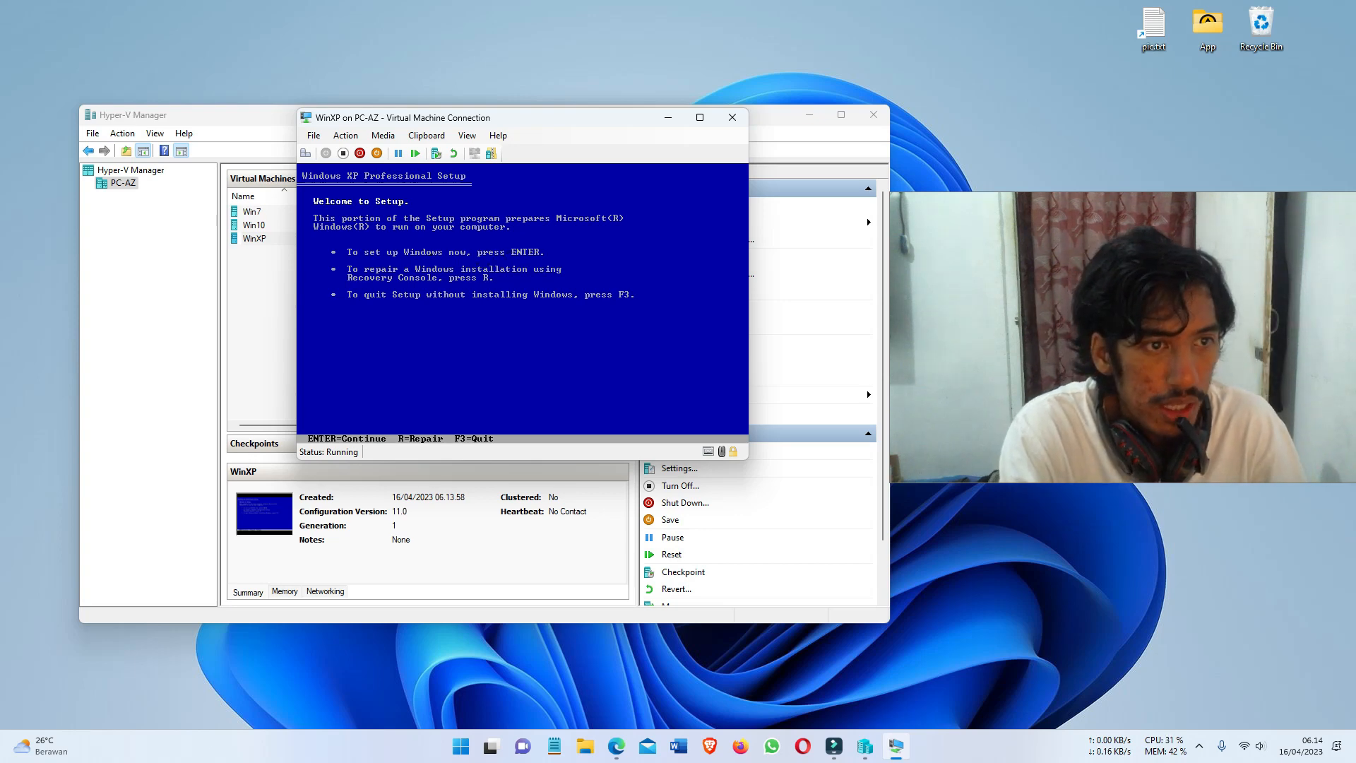
# Step: Begin Windows XP setup with the license agreement accepted, and install on the unpartitioned space formatted with the full NTFS option
pyautogui.press('Return')
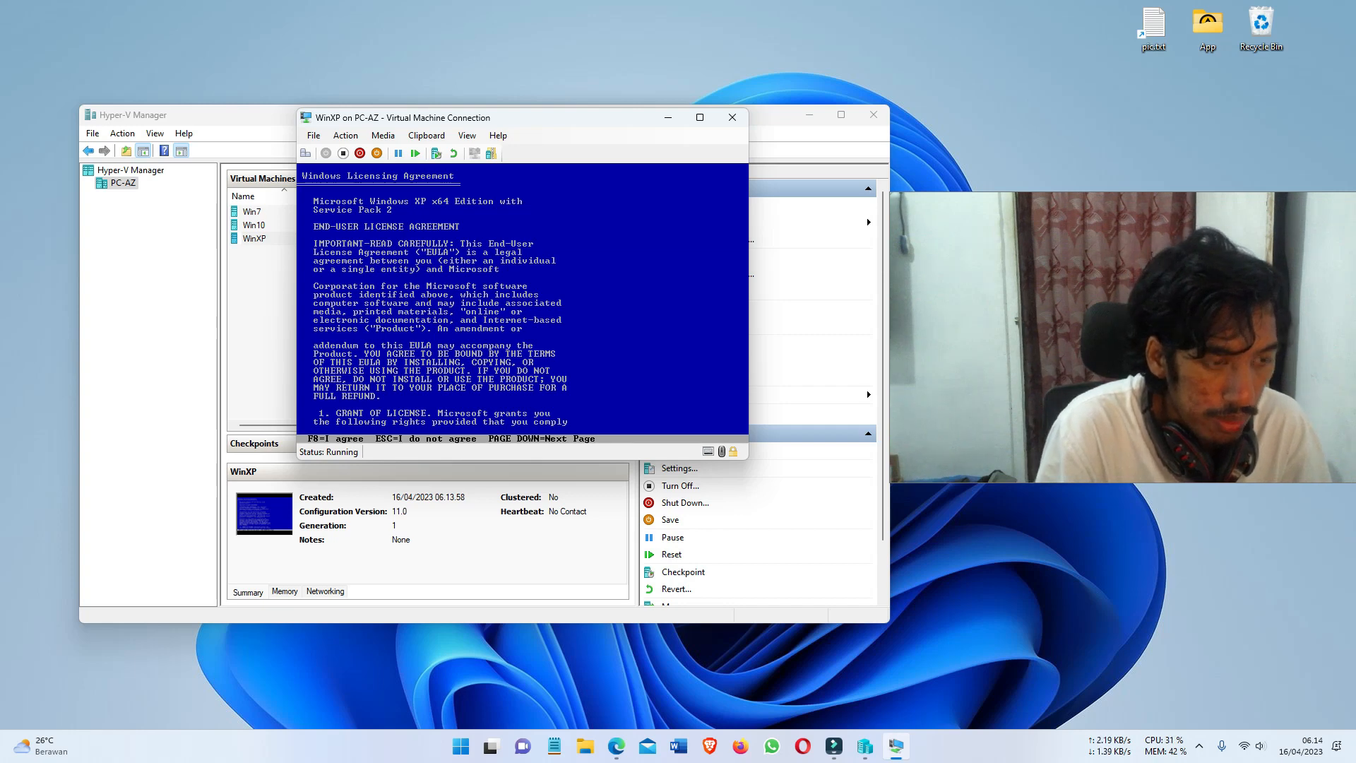
pyautogui.press('F8')
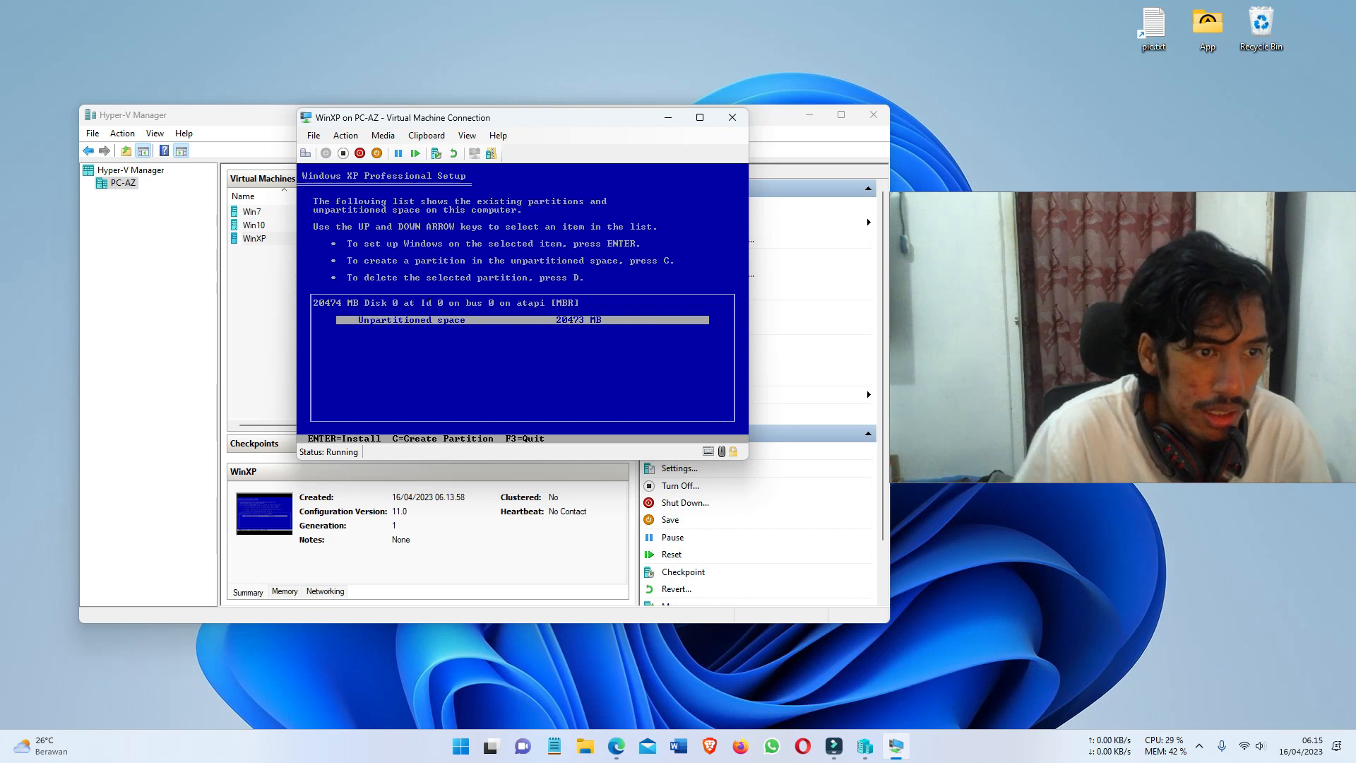
pyautogui.press('Return')
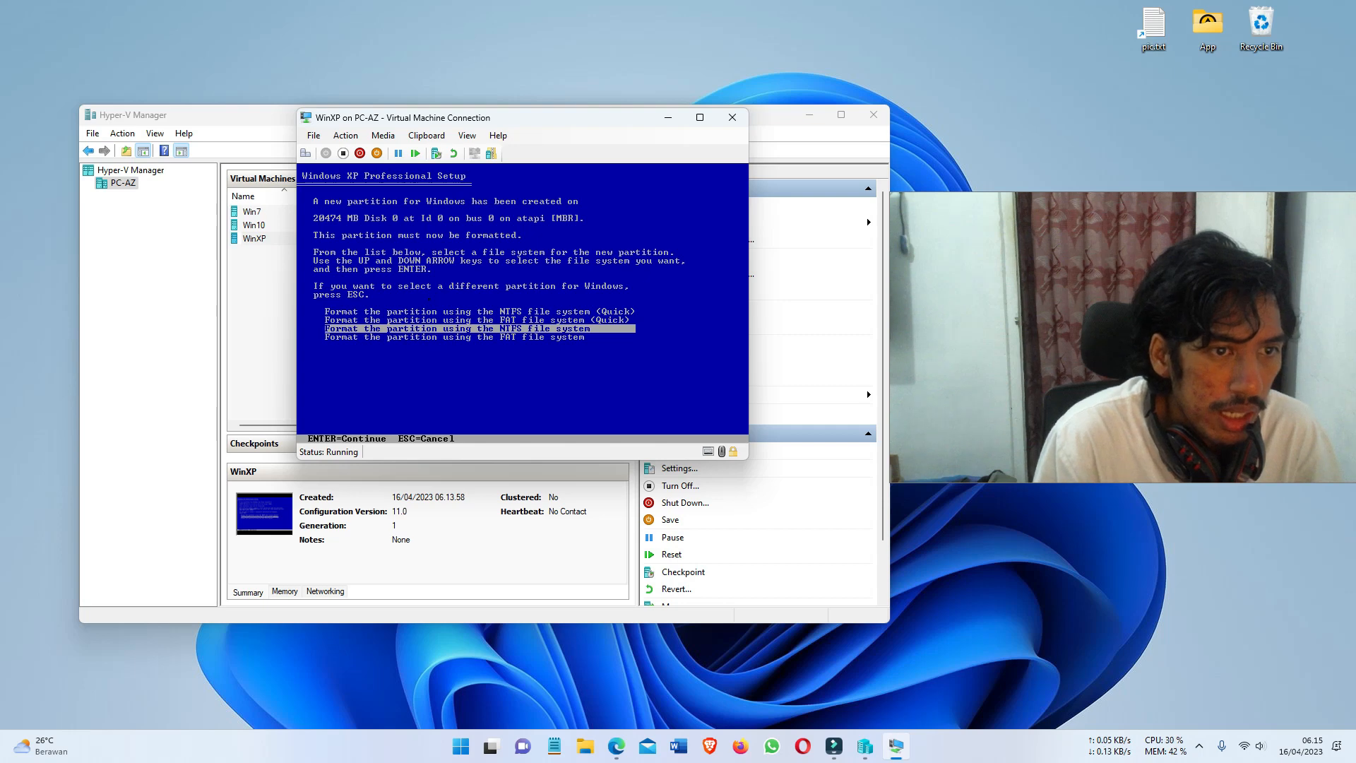
pyautogui.press('Return')
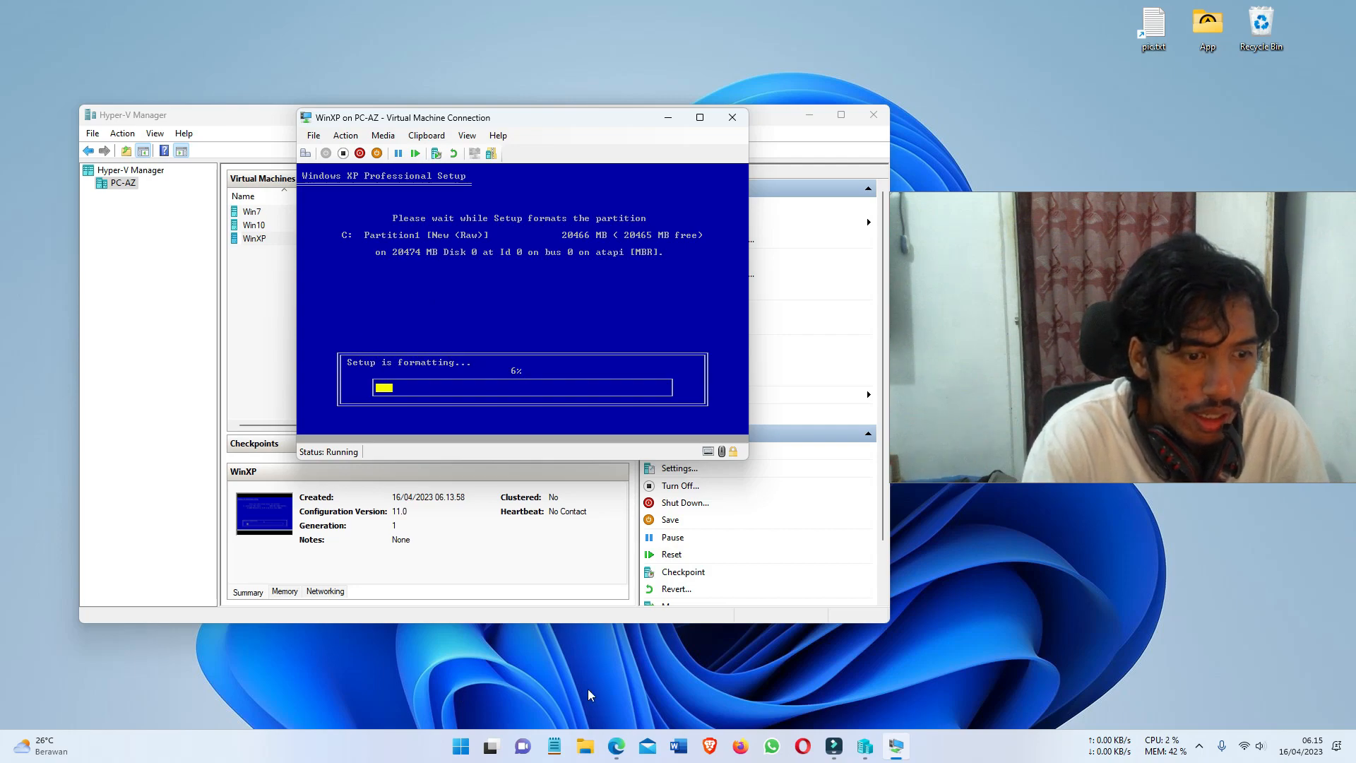
# Step: Switch to File Explorer in the D:\HyperV folder and reposition its window so the setup's formatting progress stays in view
pyautogui.click(586, 747)
pyautogui.click(42, 620)
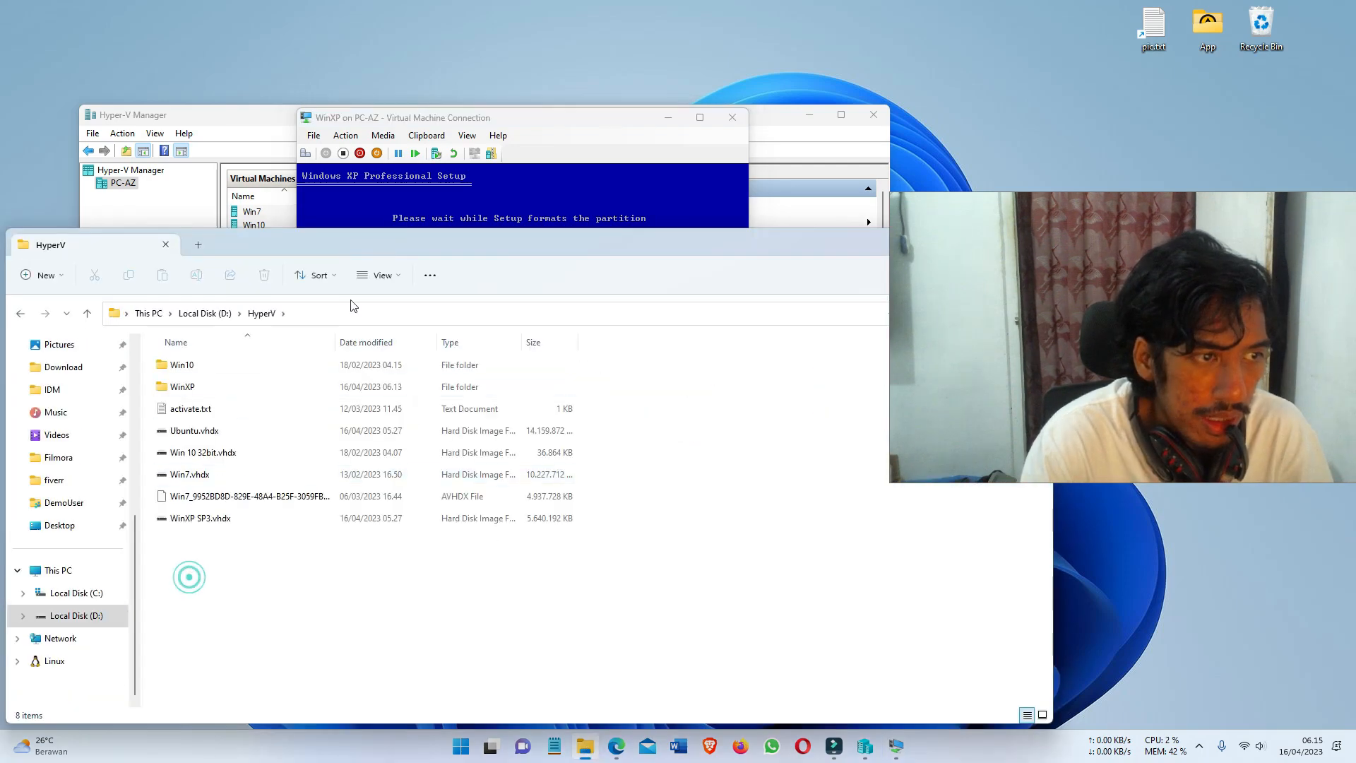
pyautogui.moveTo(463, 246); pyautogui.dragTo(916, 346)
pyautogui.moveTo(458, 330); pyautogui.dragTo(717, 443)
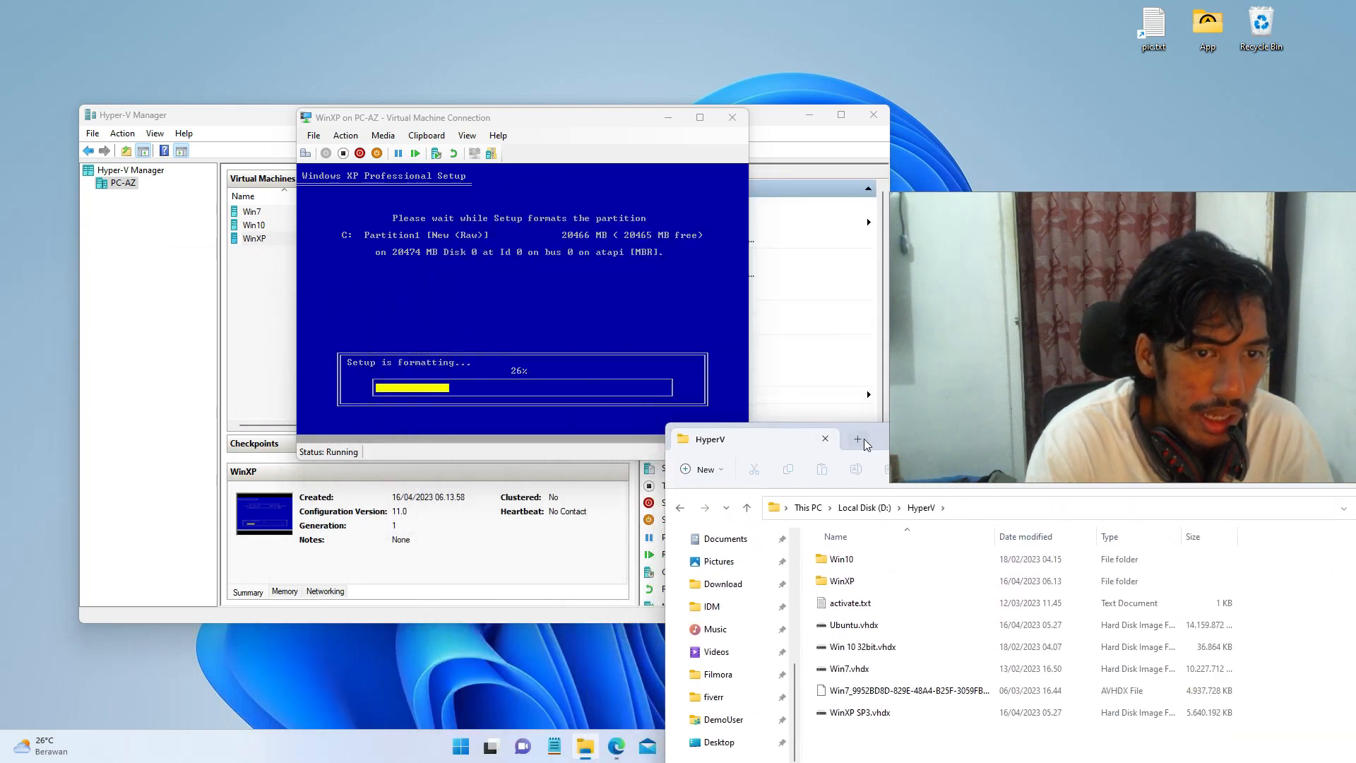
pyautogui.moveTo(876, 430); pyautogui.dragTo(725, 413)
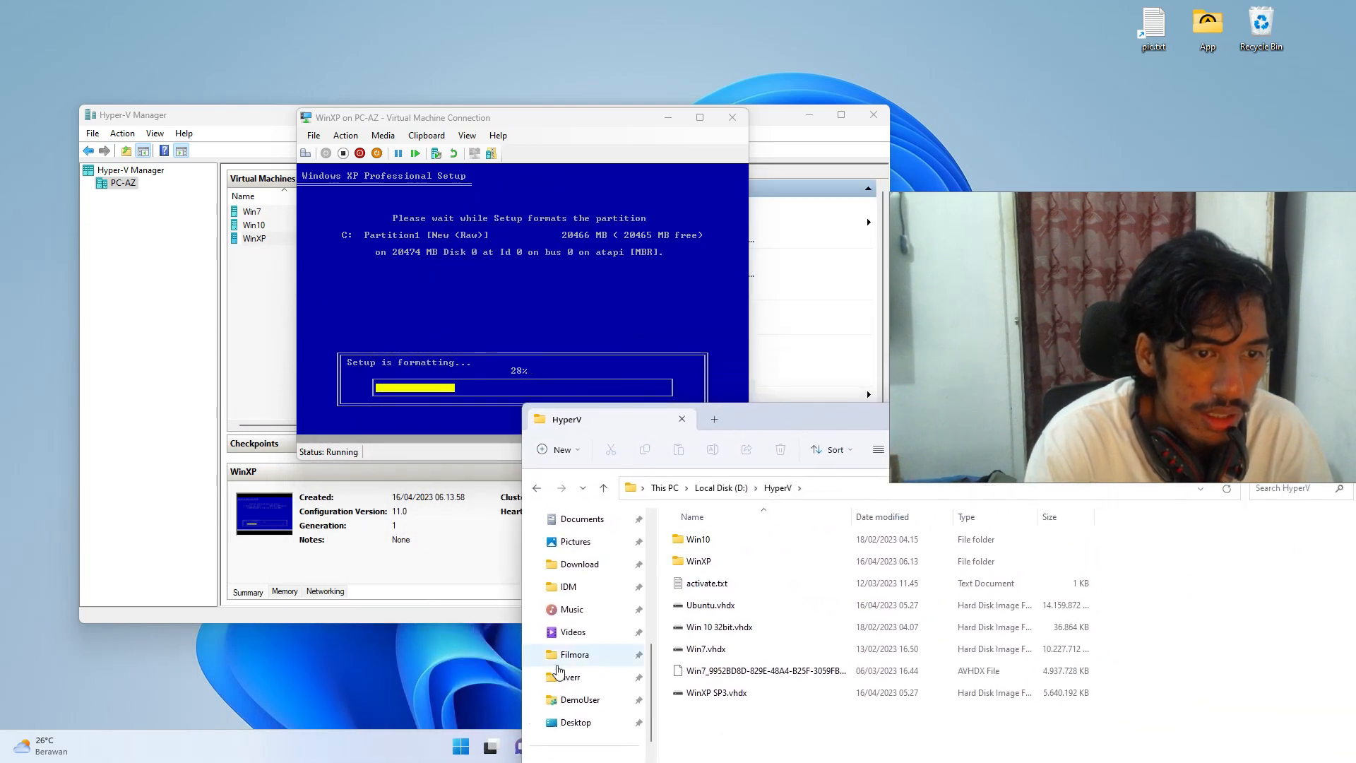
# Step: Inspect the contents of the nested WinXP\WinXP\Virtual Hard Disks folder, reposition the File Explorer window below the setup, and return to the parent WinXP folder
pyautogui.doubleClick(706, 562)
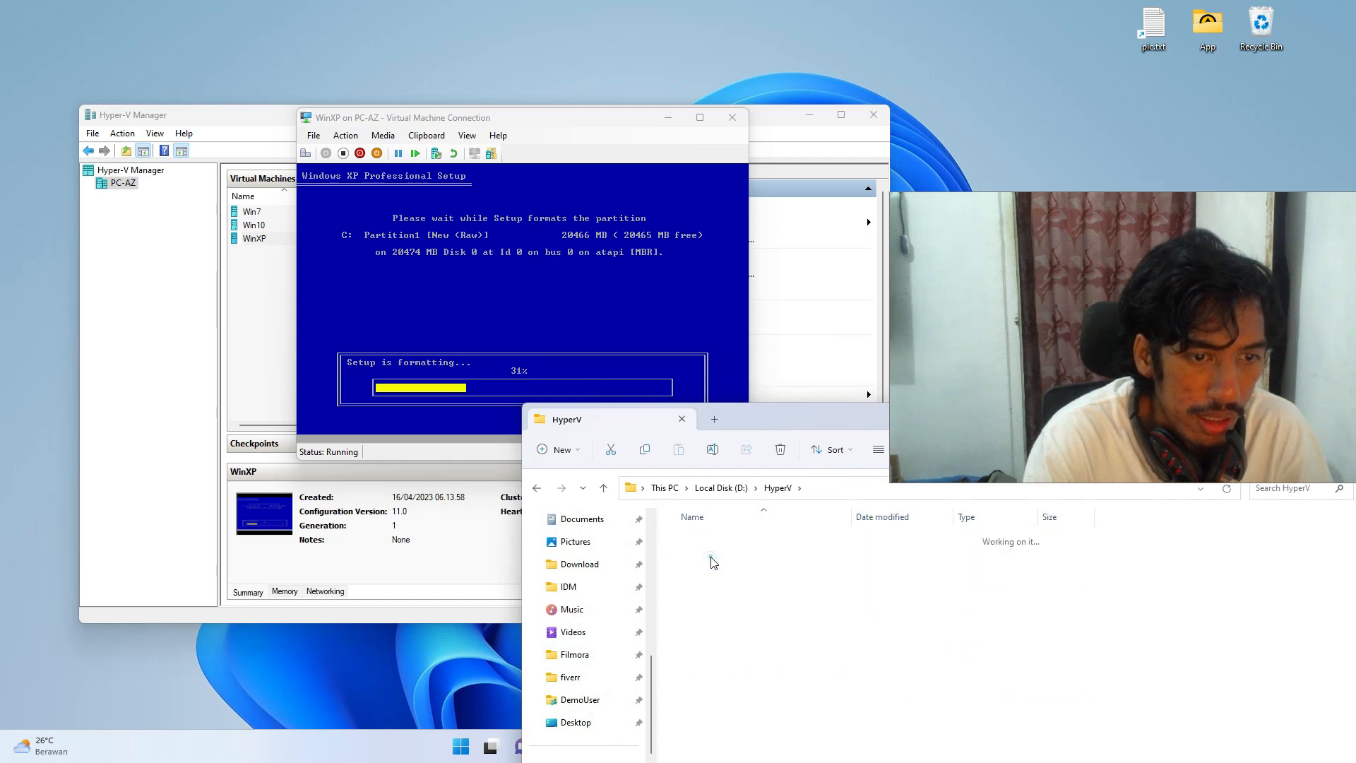
pyautogui.doubleClick(707, 562)
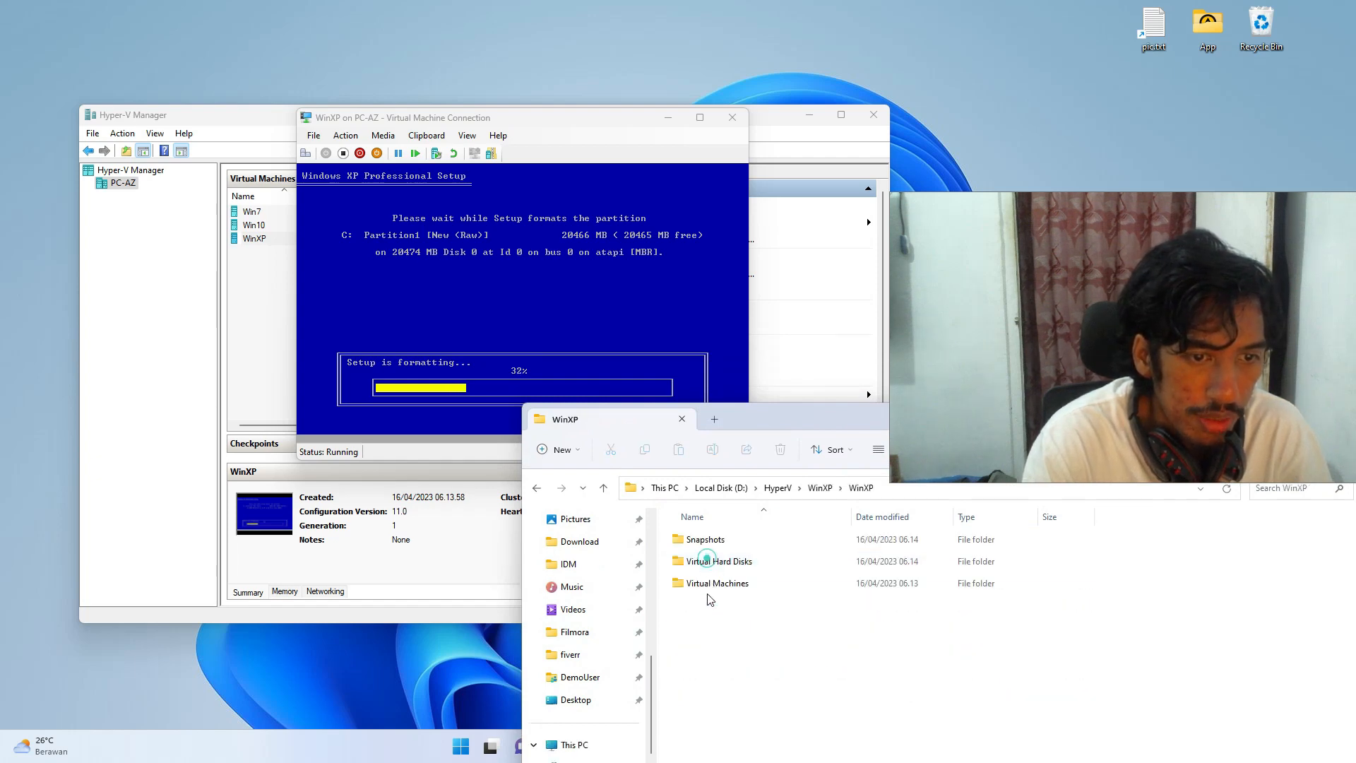
pyautogui.doubleClick(740, 563)
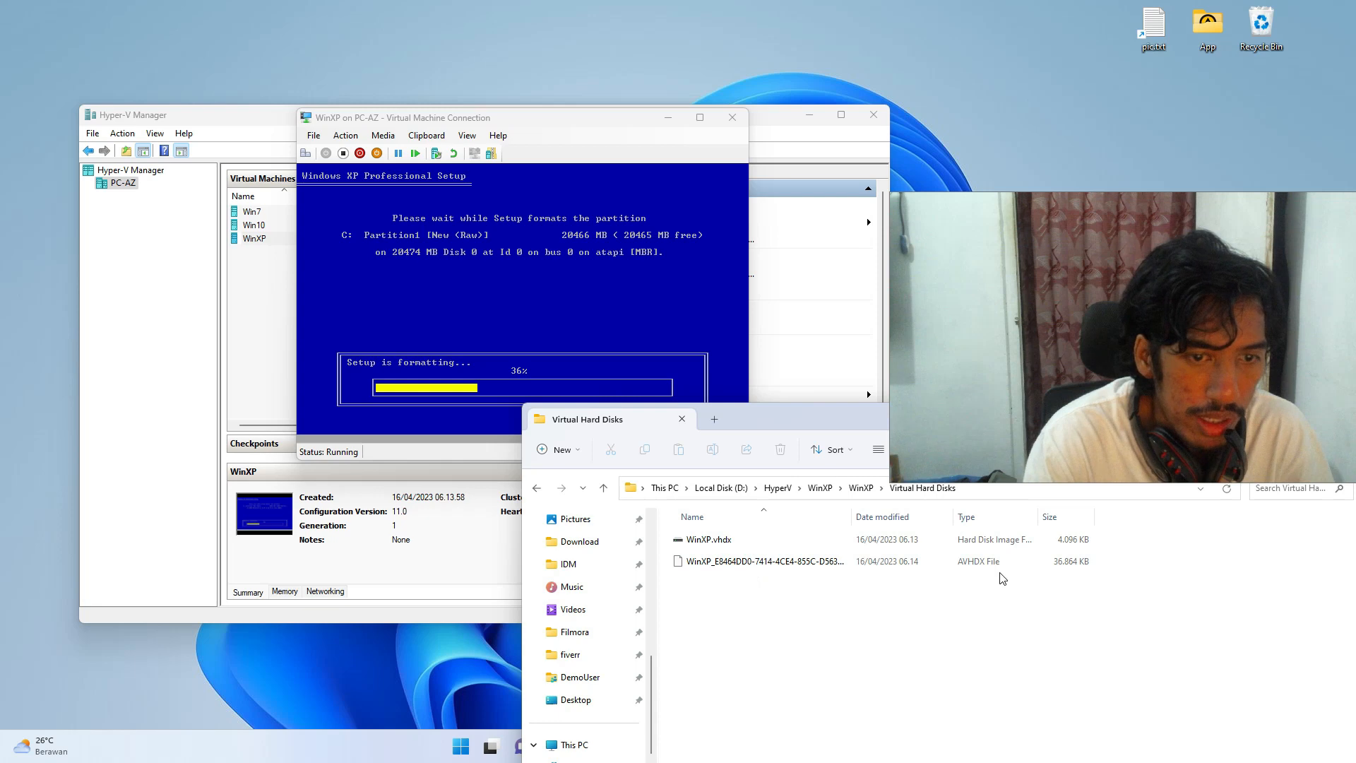
pyautogui.moveTo(828, 418); pyautogui.dragTo(710, 291)
pyautogui.scroll(-1, 545, 613)
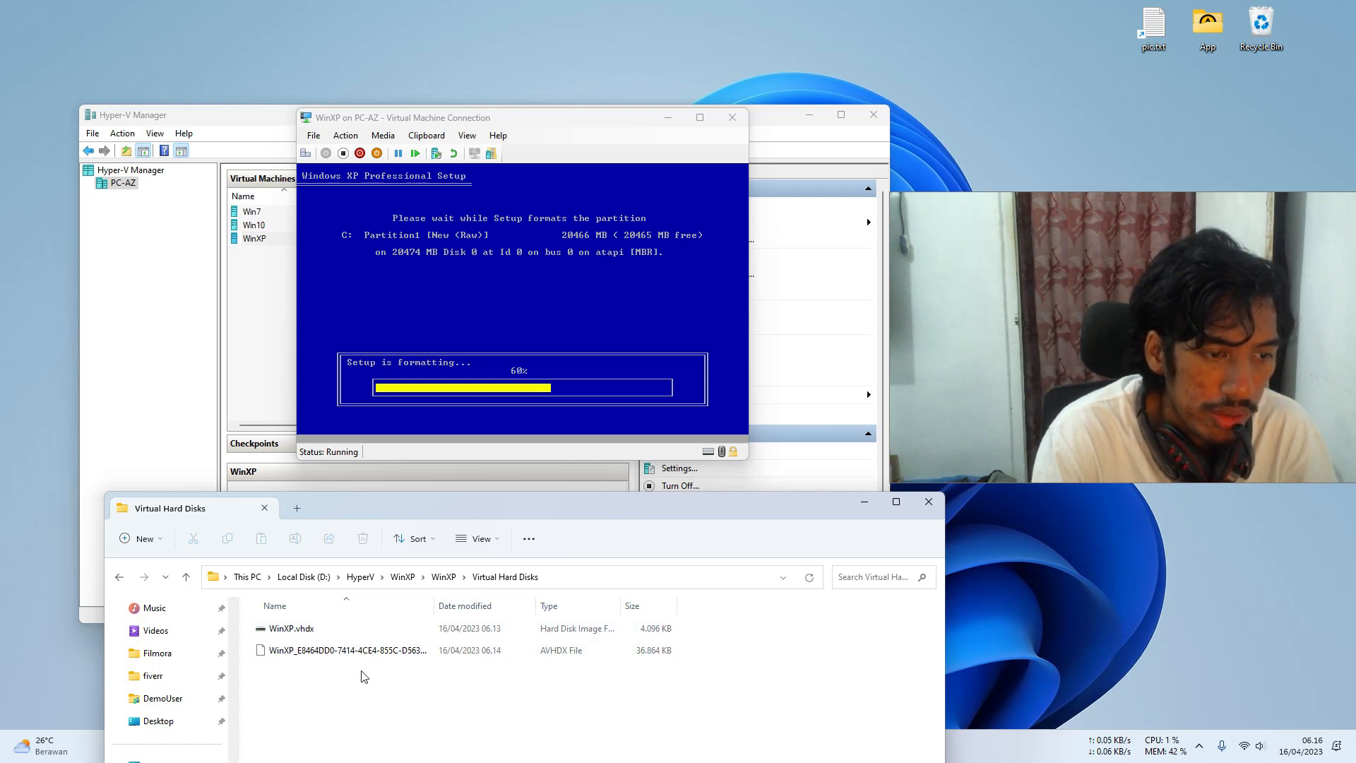
pyautogui.click(443, 576)
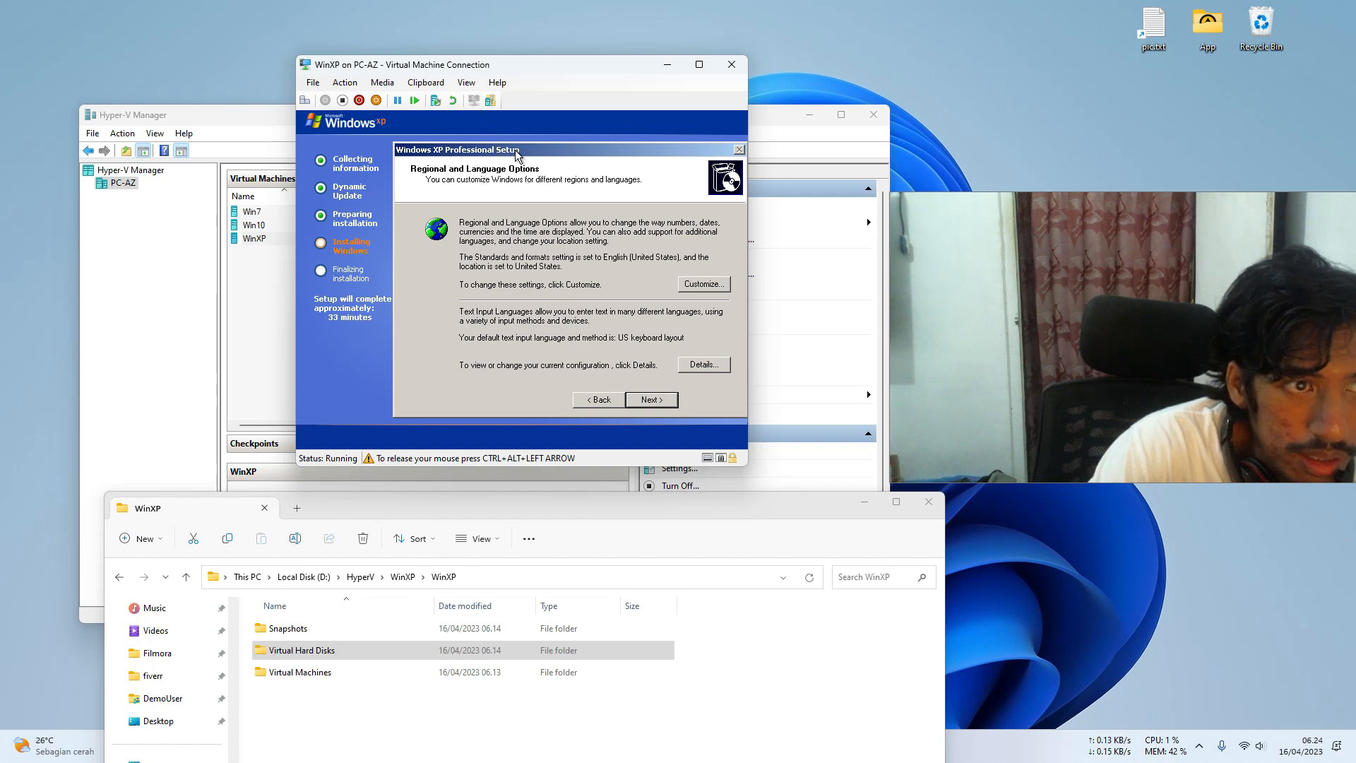
# Step: Keep the default regional and language options in Windows XP setup, fill in the user's name and organization, and continue past the product key page
pyautogui.moveTo(516, 151); pyautogui.dragTo(492, 141)
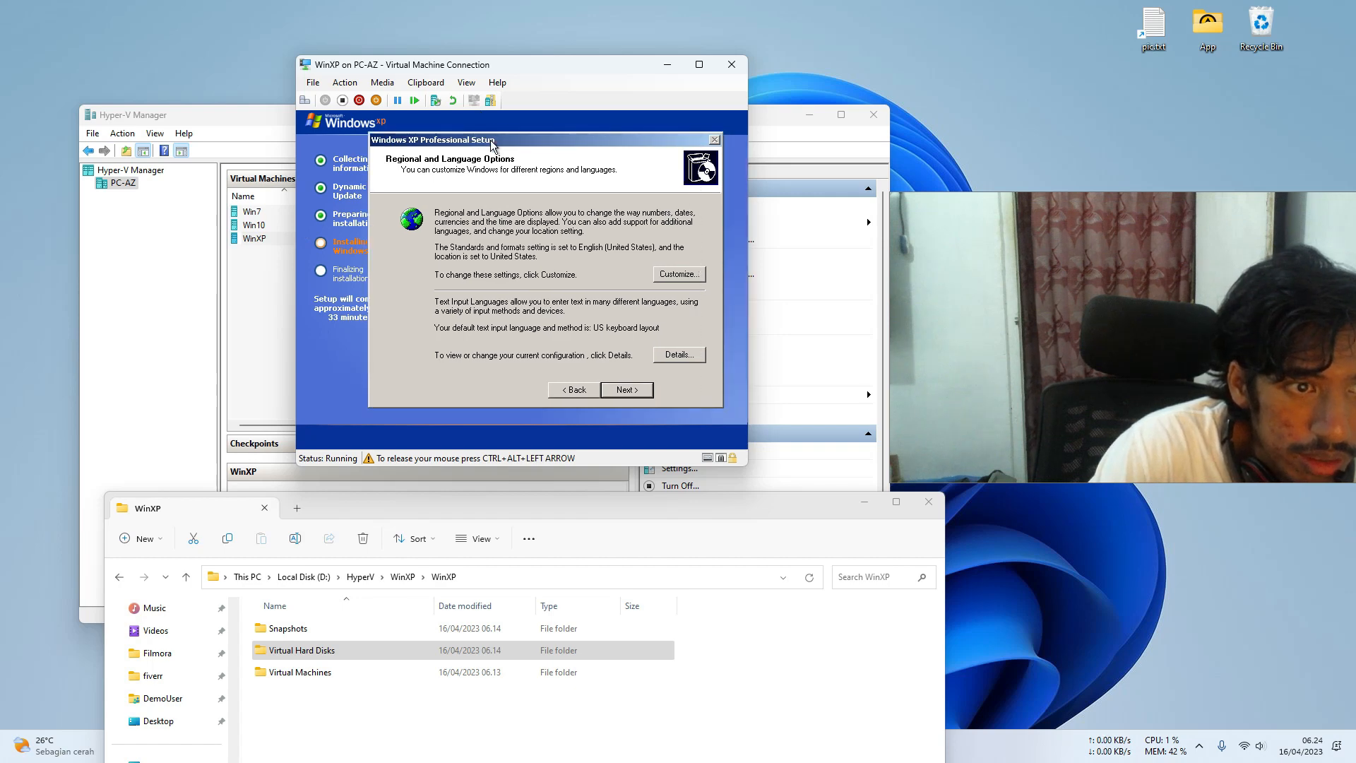
pyautogui.click(626, 392)
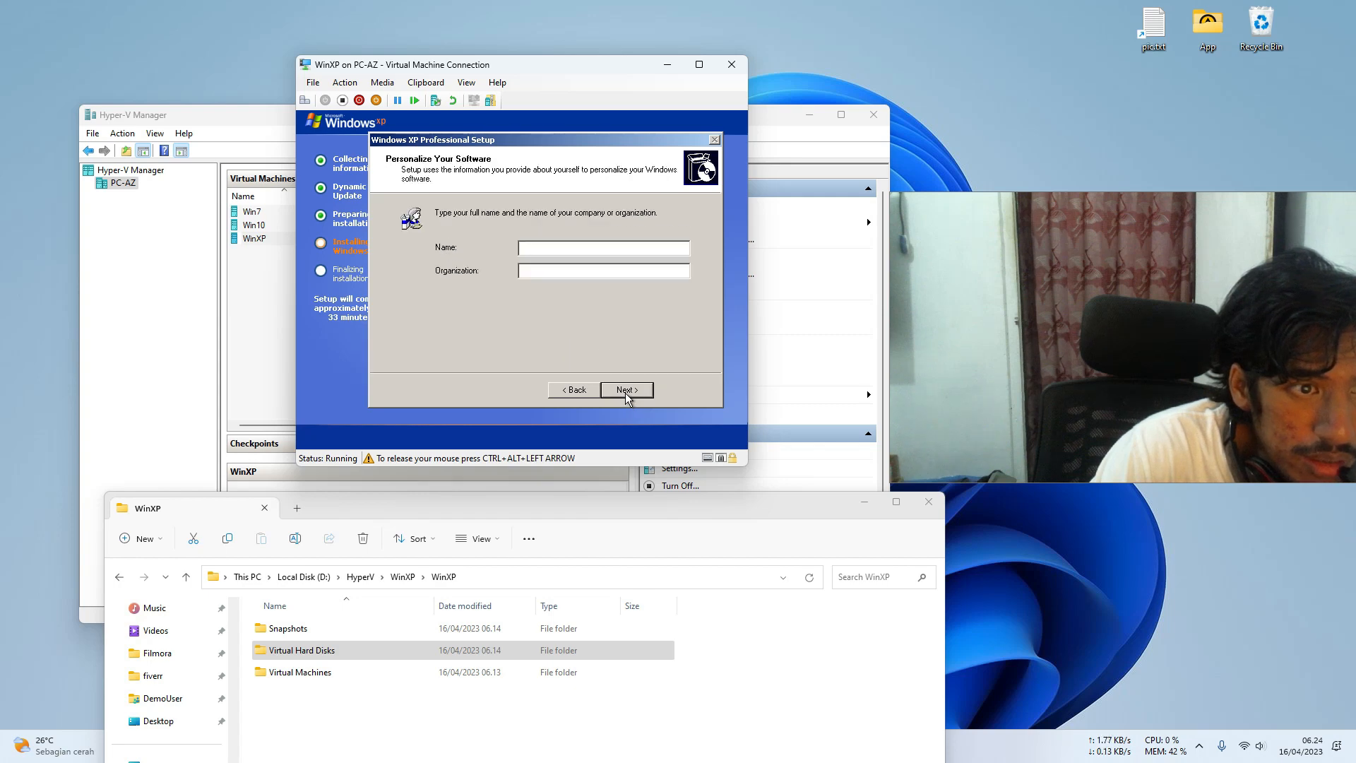
pyautogui.write('az')
pyautogui.press('Tab')
pyautogui.write('az')
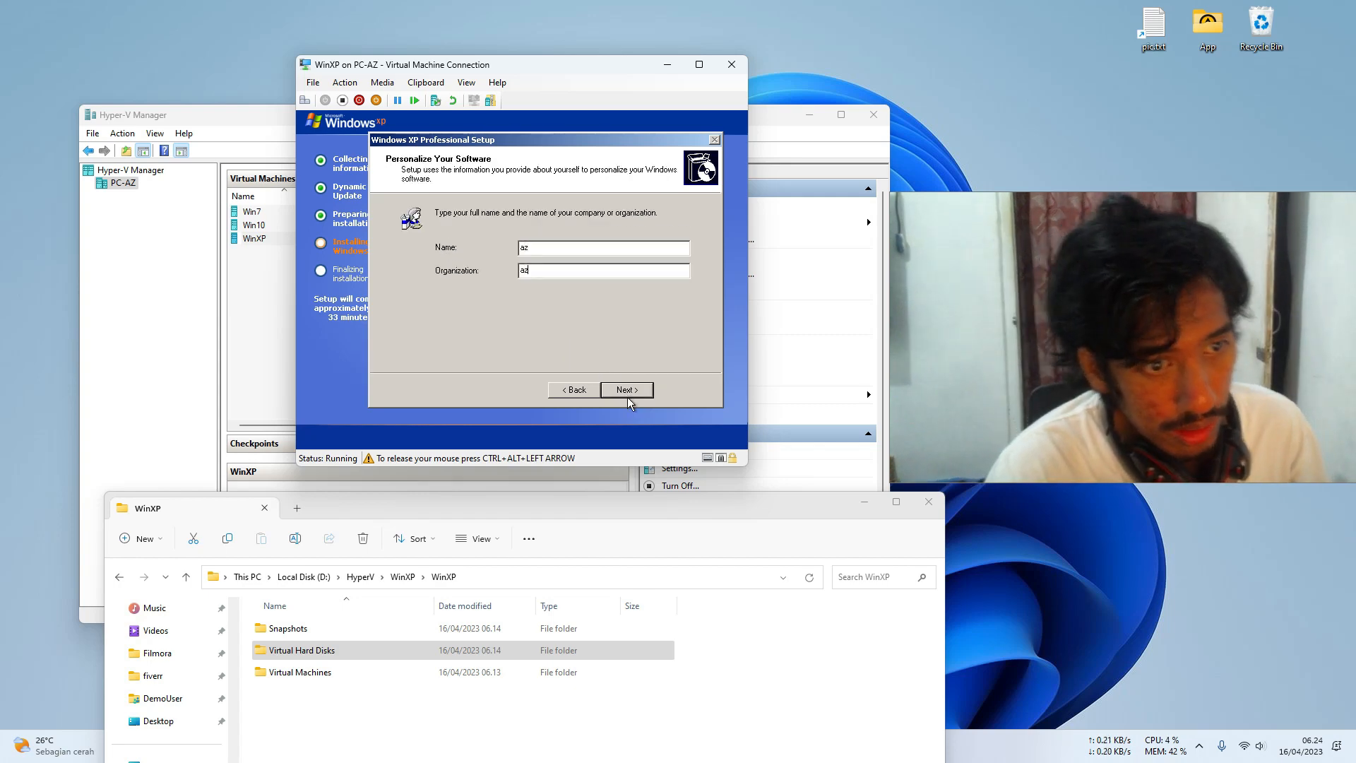
pyautogui.click(628, 398)
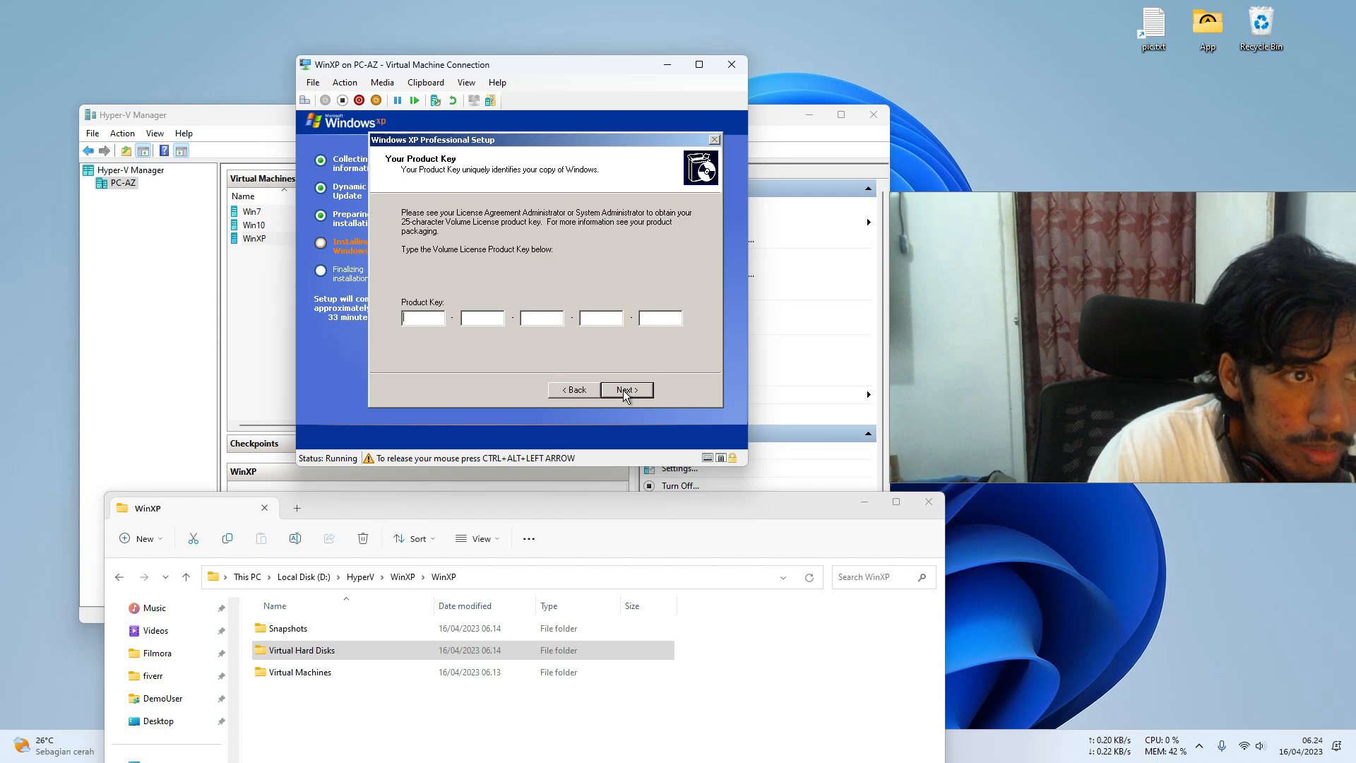
pyautogui.click(626, 391)
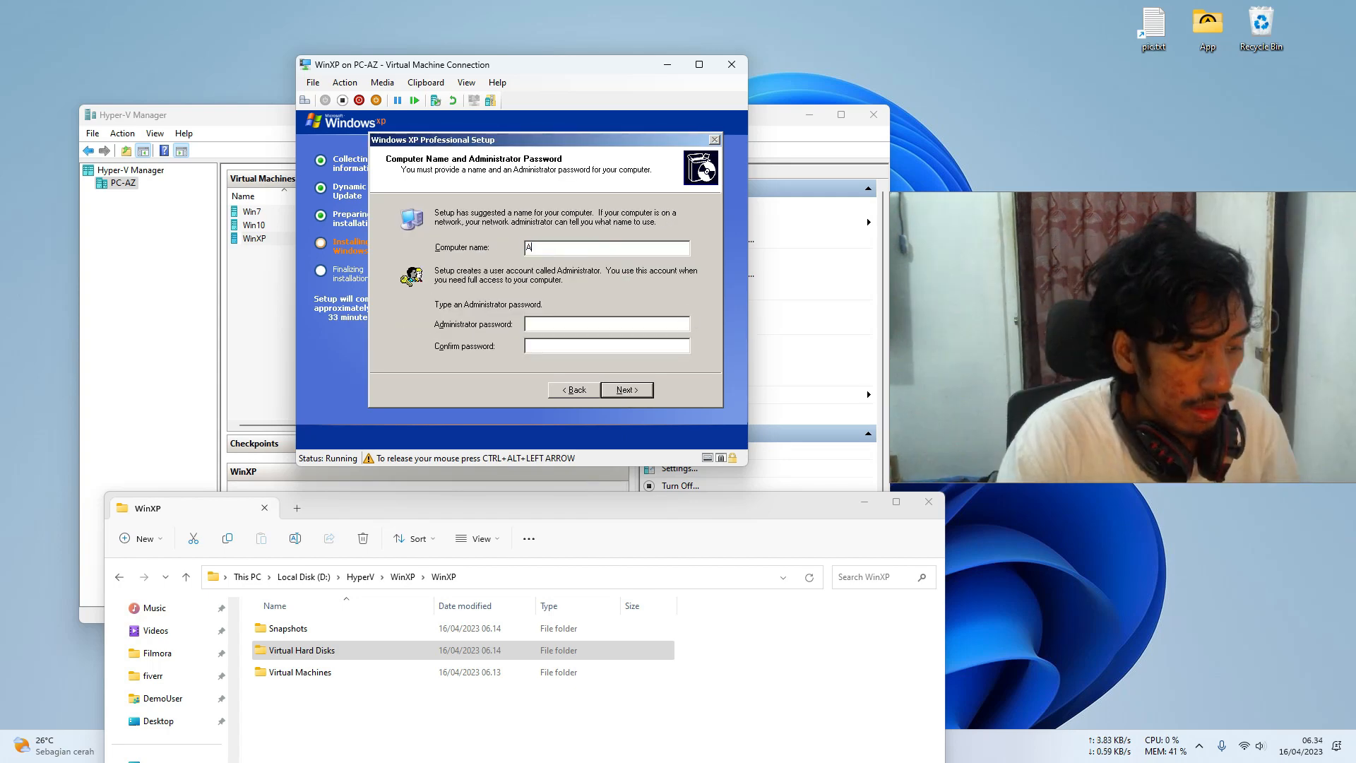
# Step: Name the computer AZ with a confirmed administrator password, and complete the time zone choice in the date and time settings
pyautogui.click(648, 320)
pyautogui.write('••')
pyautogui.click(634, 345)
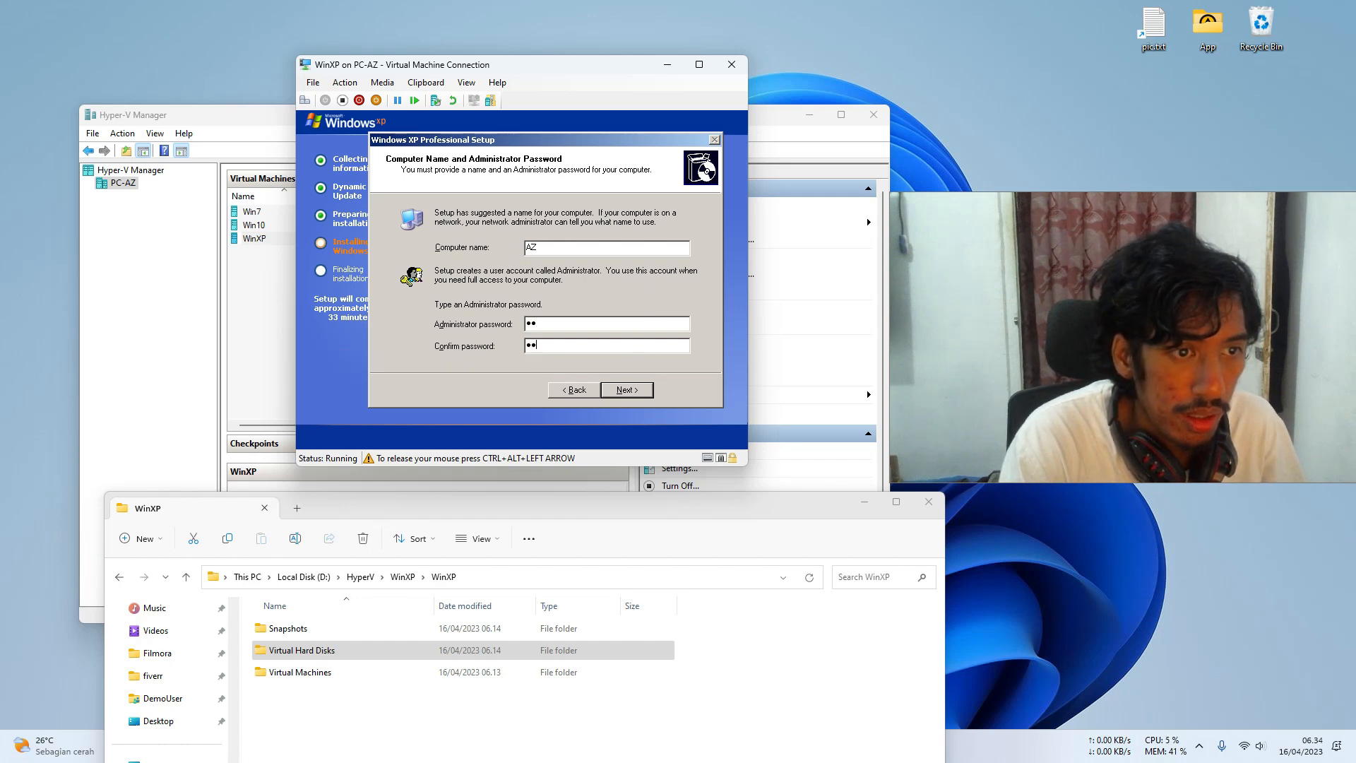
pyautogui.click(615, 388)
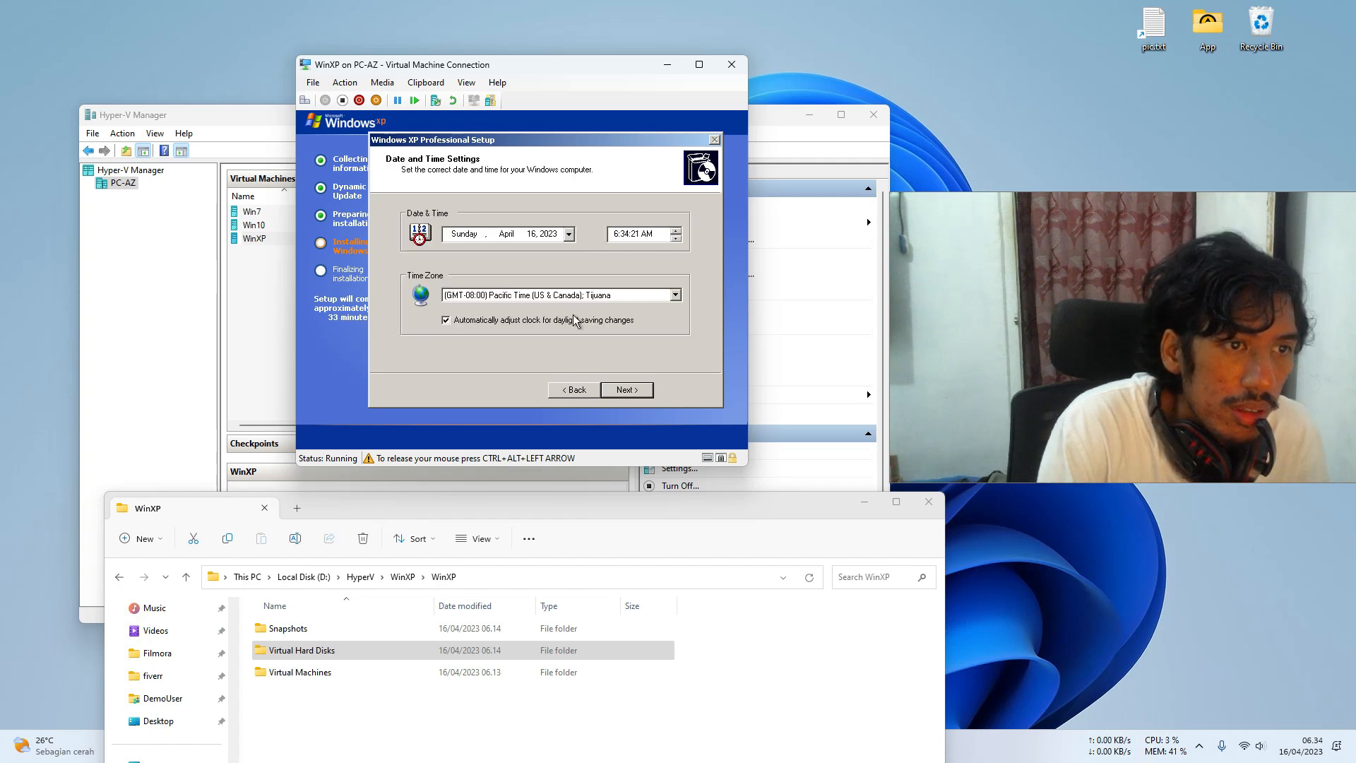
pyautogui.click(647, 297)
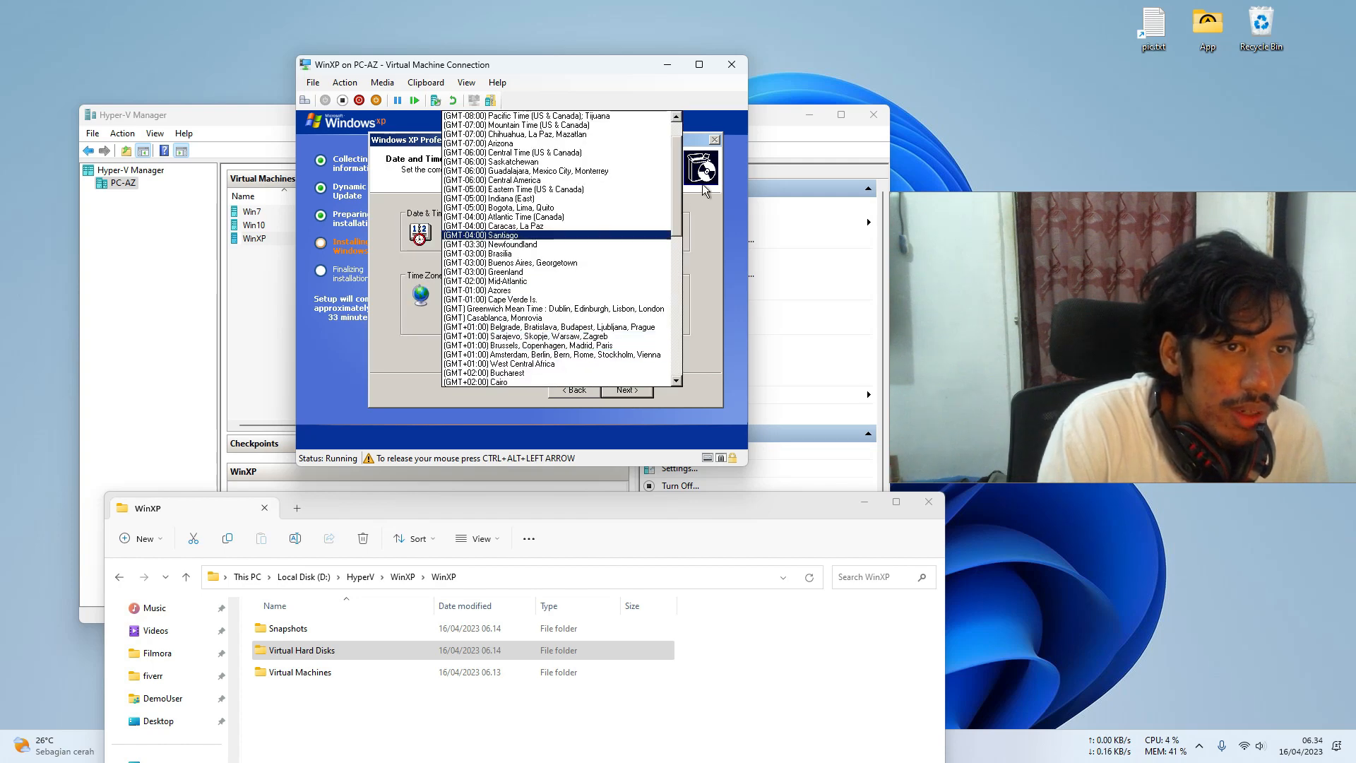
pyautogui.click(626, 390)
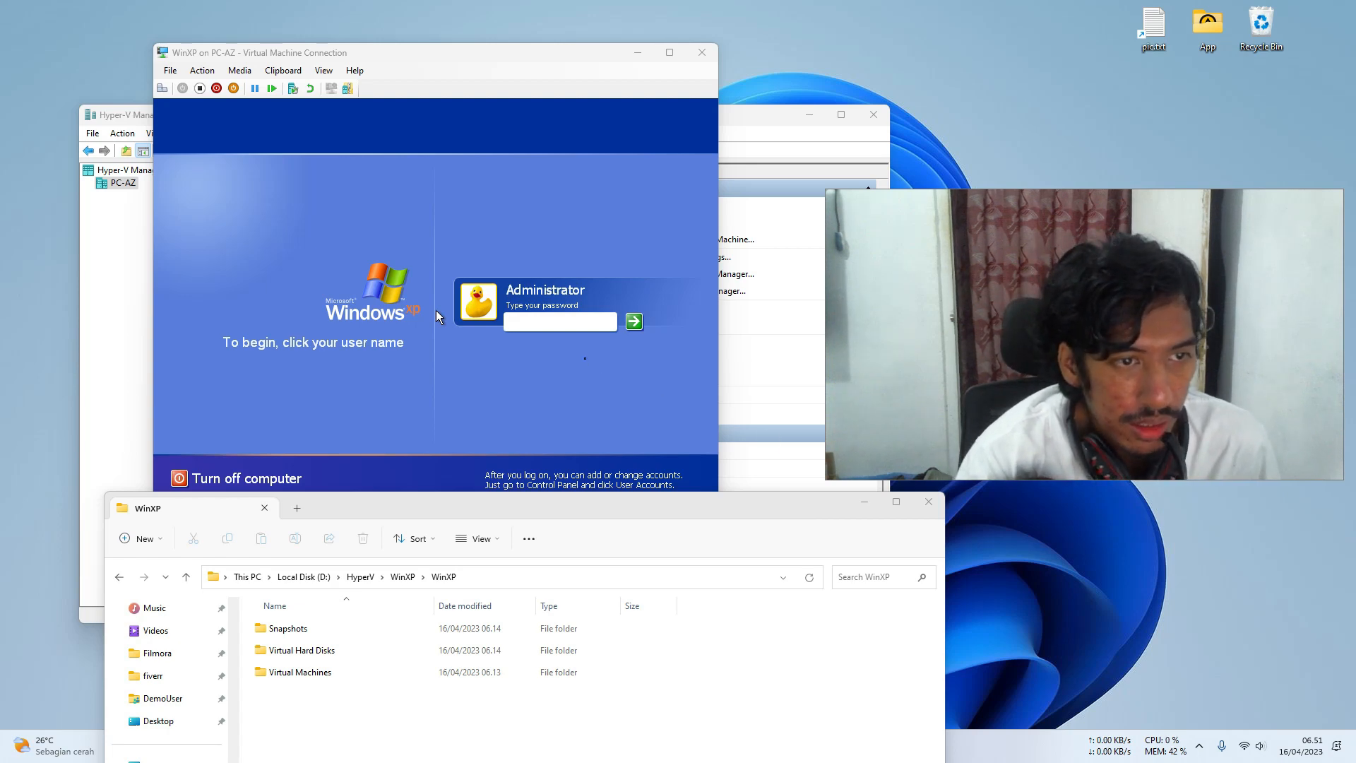
# Step: Log on to Windows XP as Administrator with the account password, and dismiss the antivirus risk notification on the desktop
pyautogui.click(435, 311)
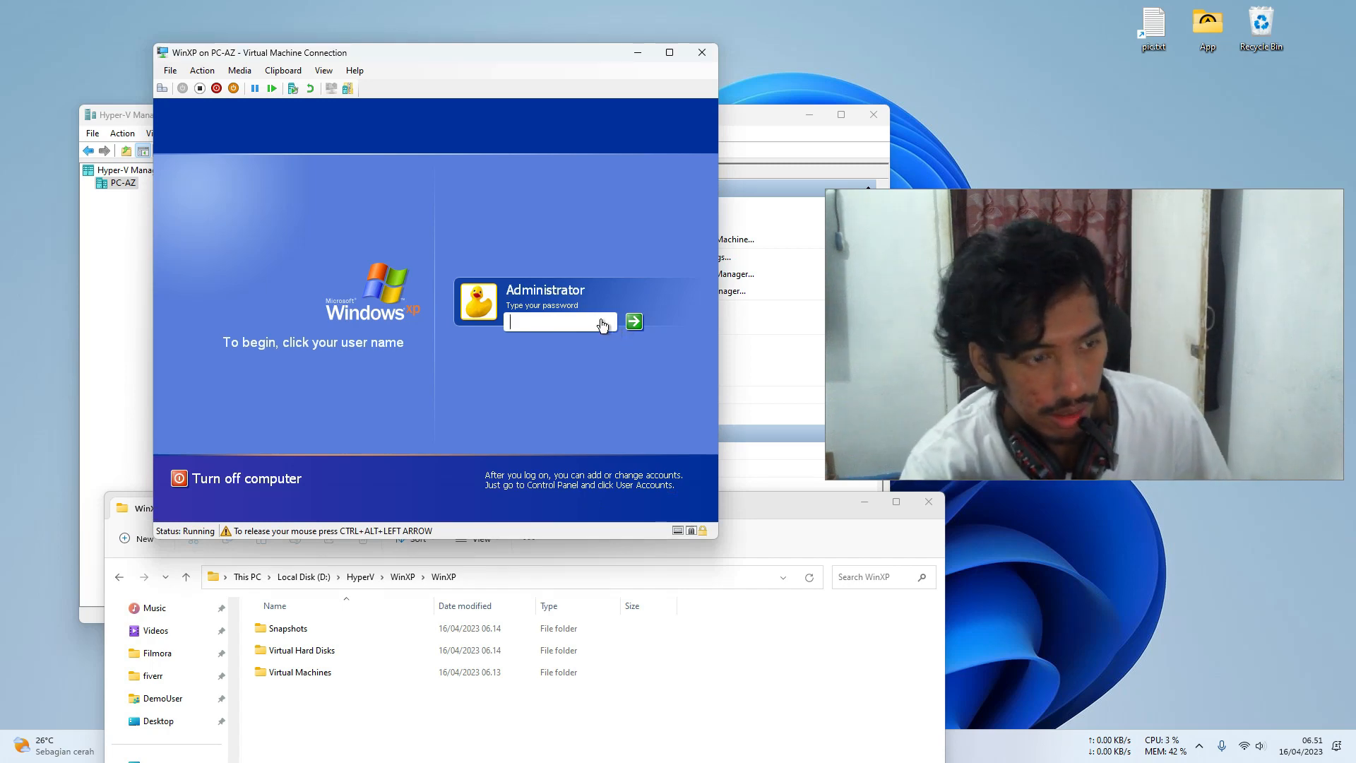
pyautogui.write('••')
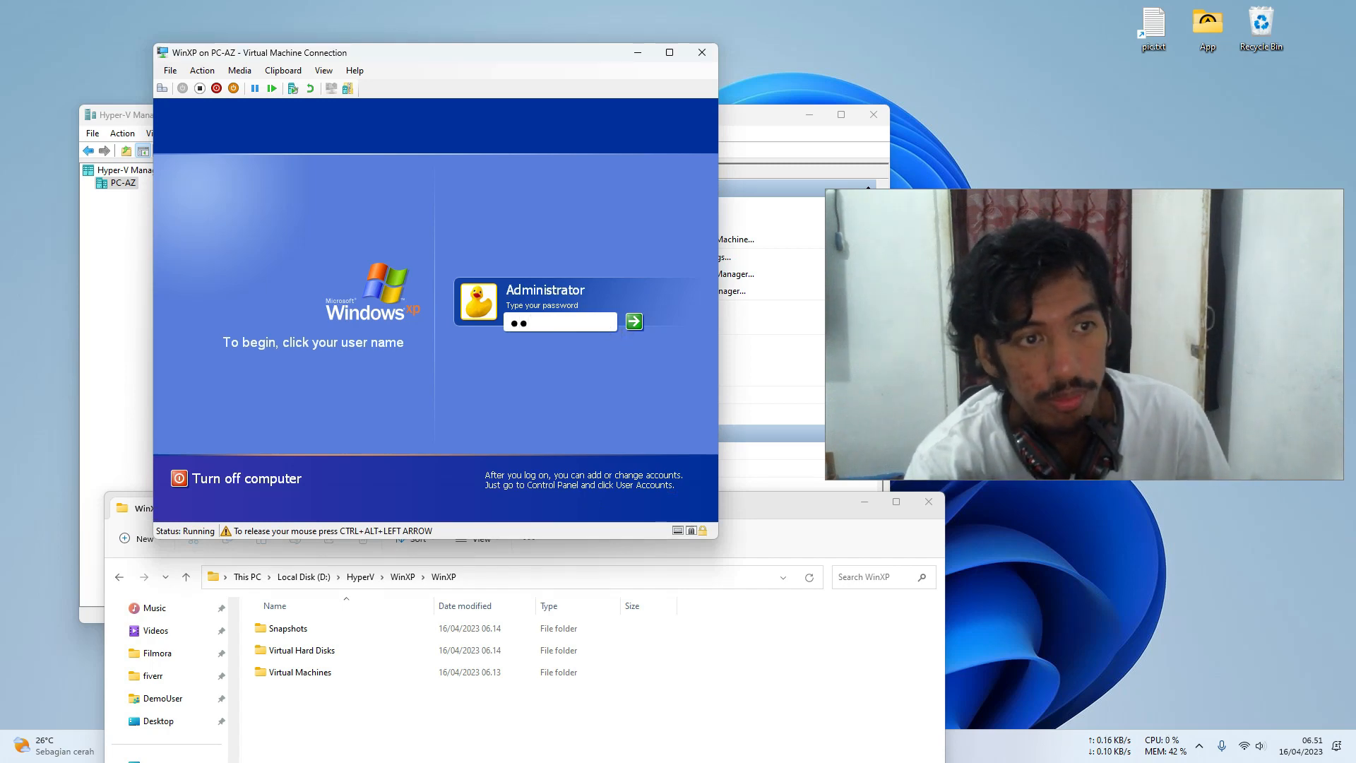
pyautogui.press('Return')
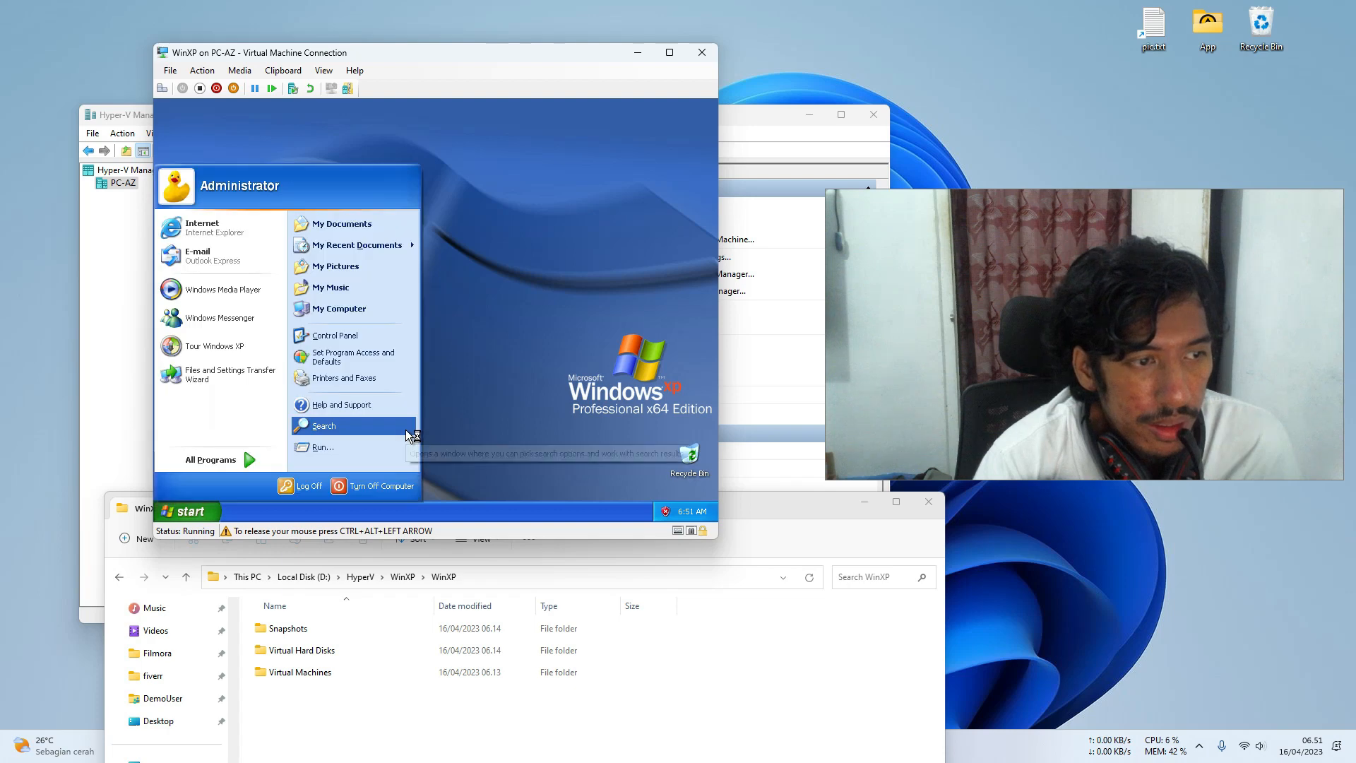
pyautogui.click(481, 385)
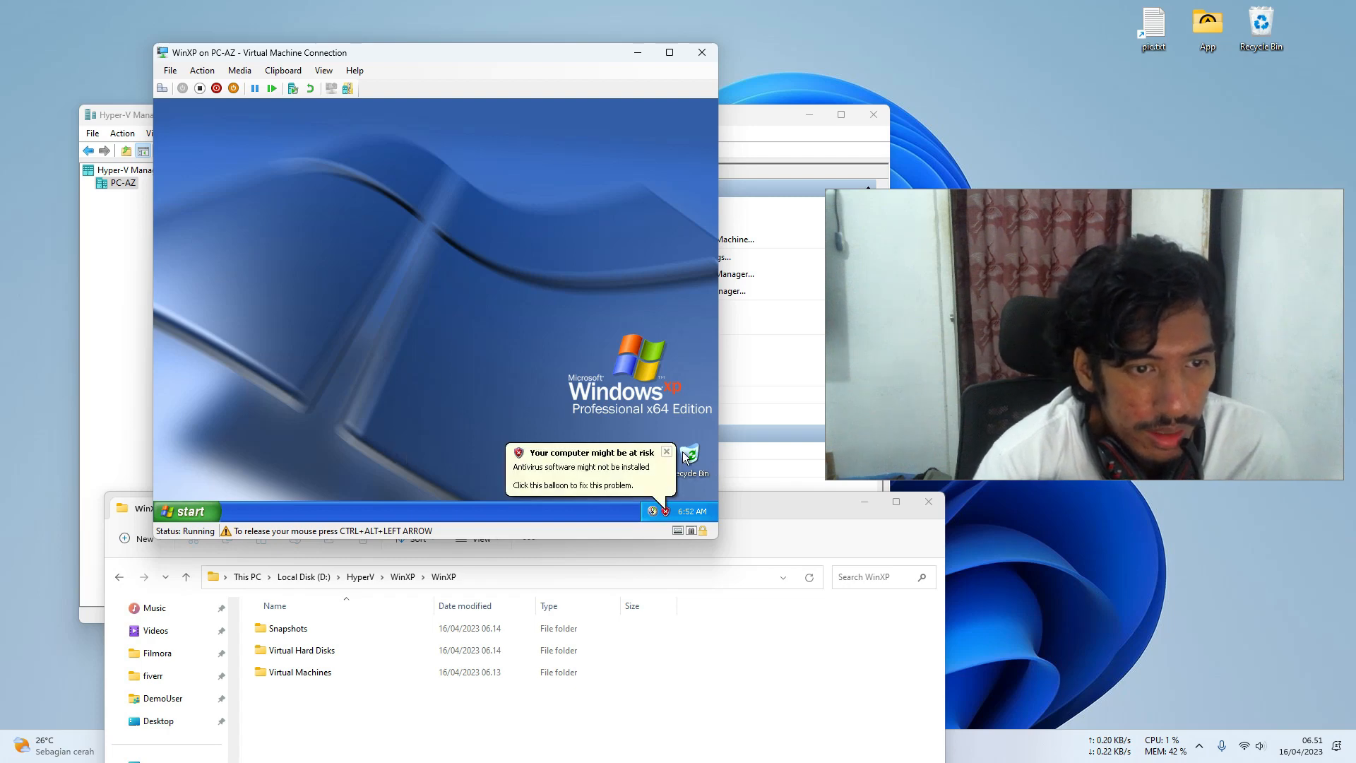
pyautogui.click(667, 451)
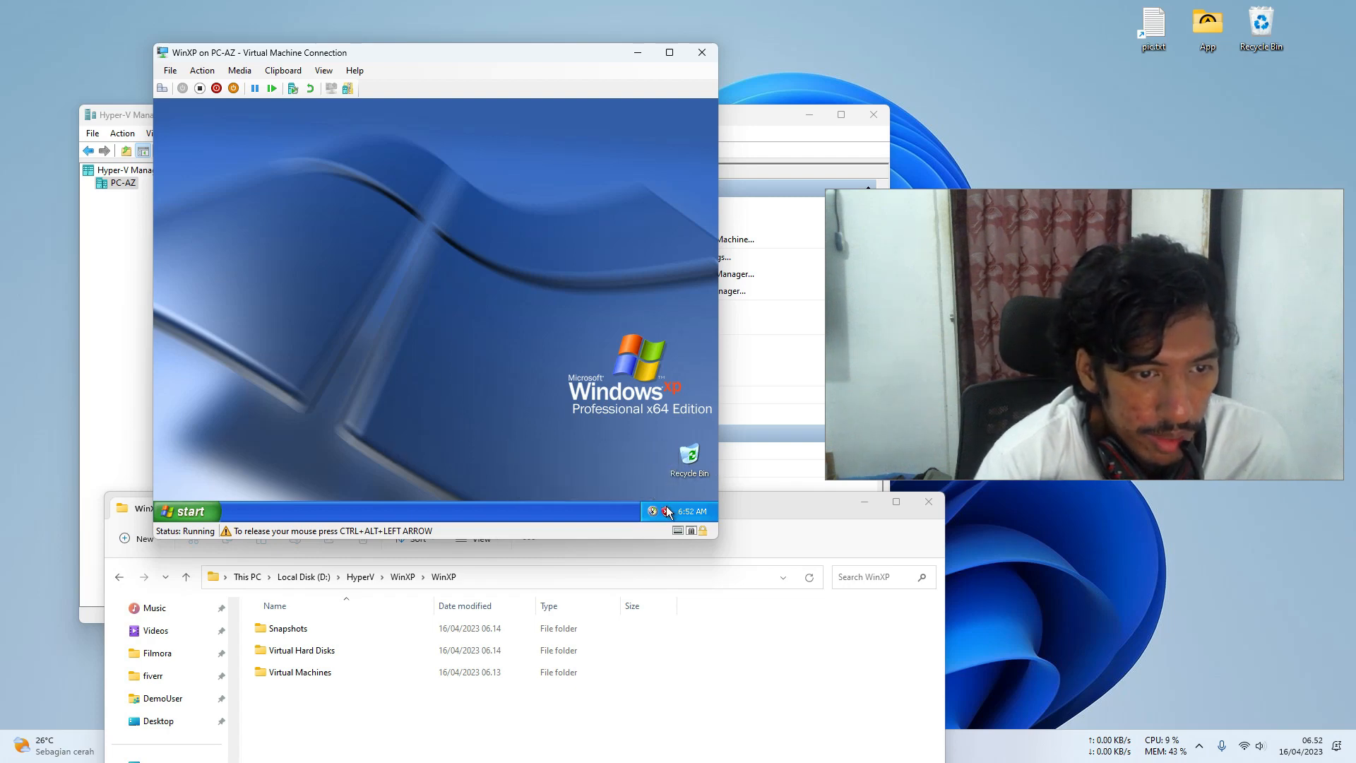
# Step: Look through My Documents and My Computer in Windows XP, and open Local Disk (C:)
pyautogui.click(194, 510)
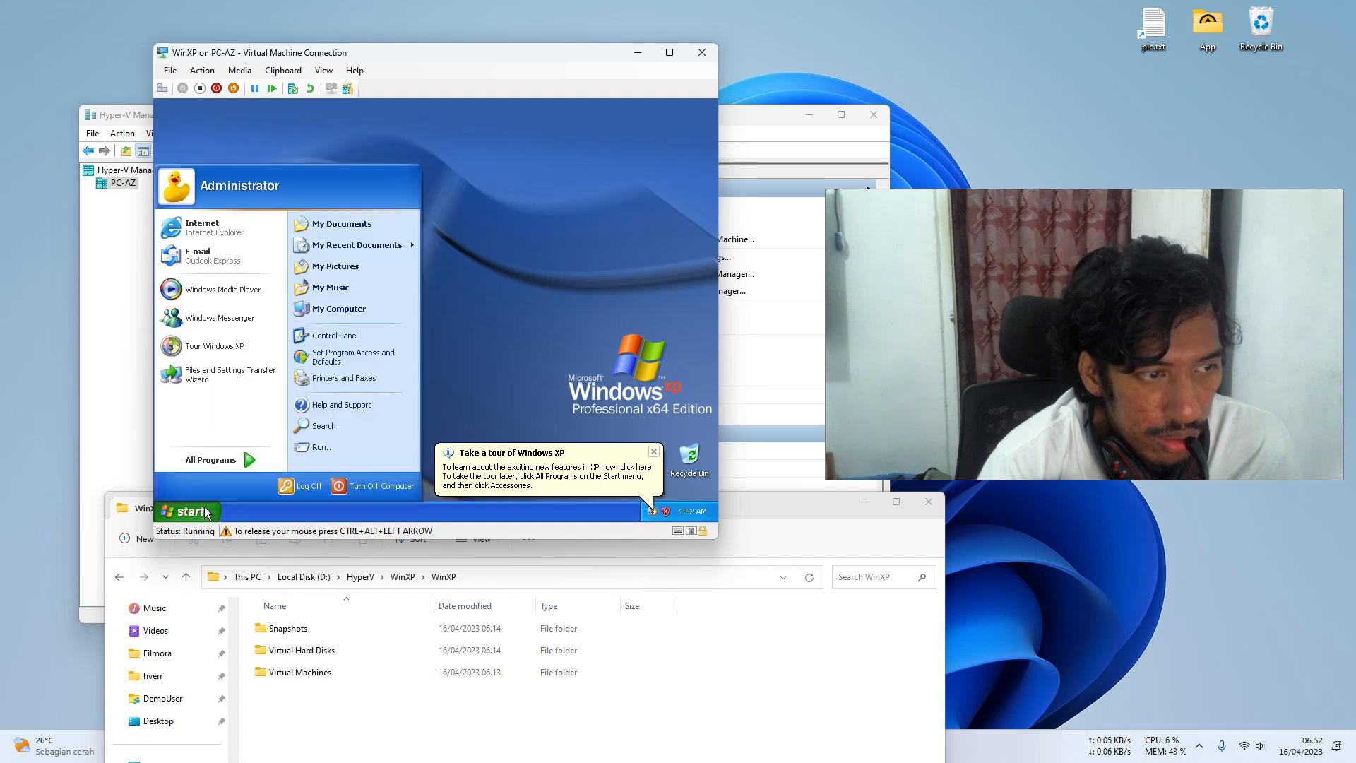
pyautogui.click(338, 225)
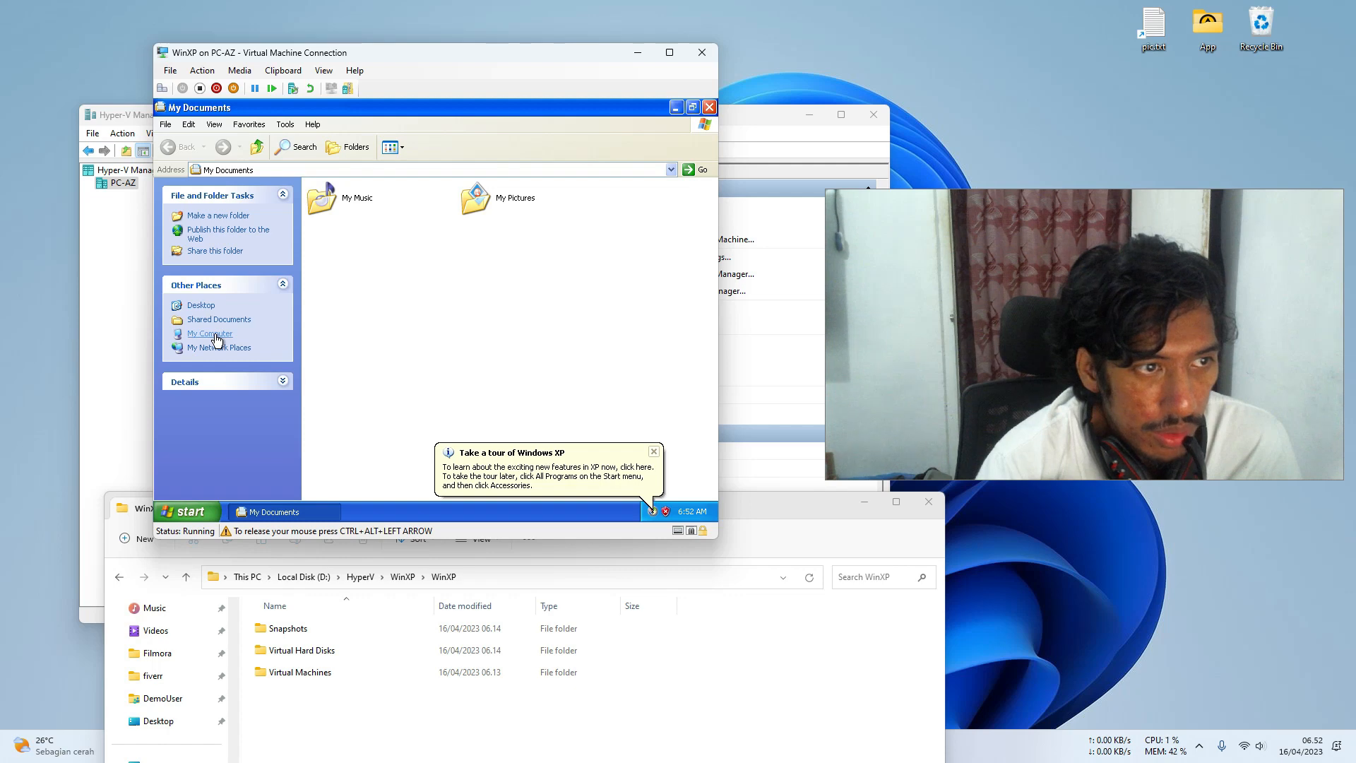
pyautogui.click(216, 335)
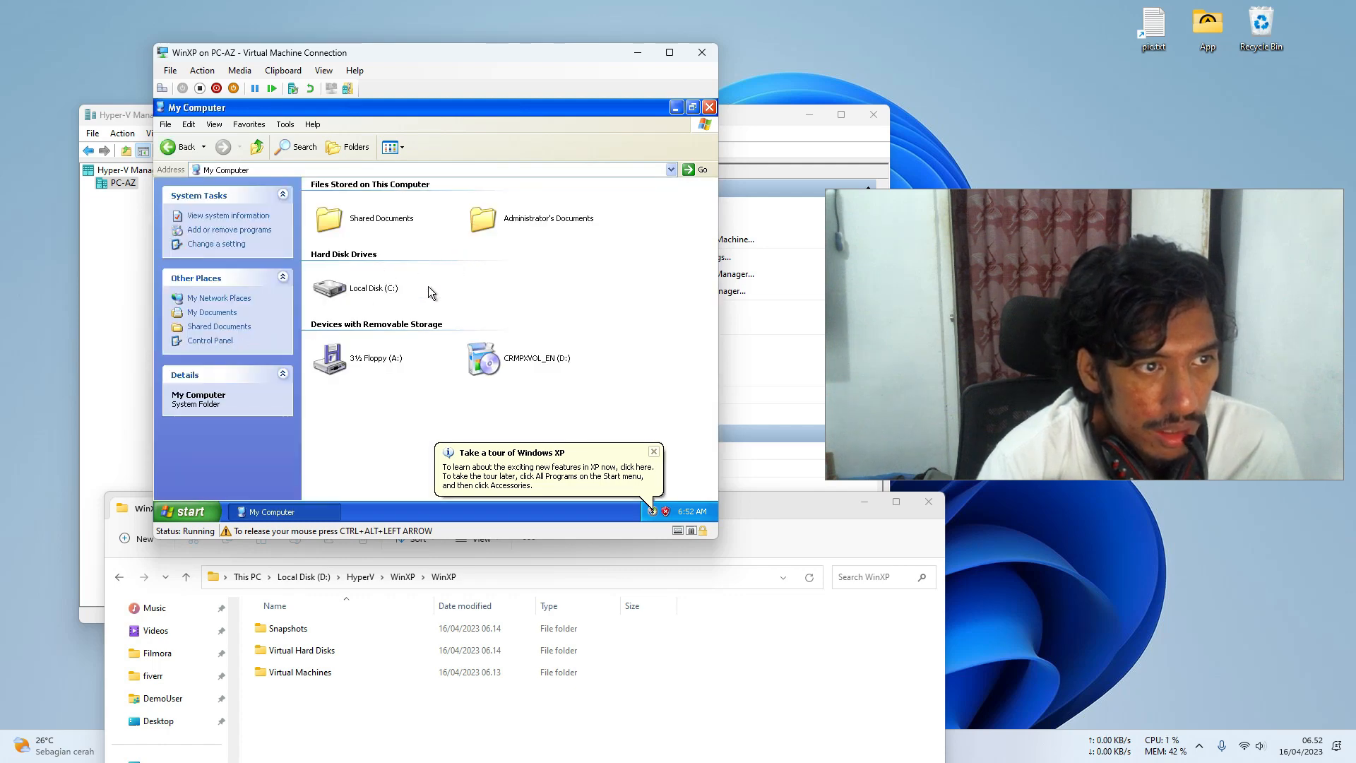
pyautogui.doubleClick(361, 292)
pyautogui.click(362, 284)
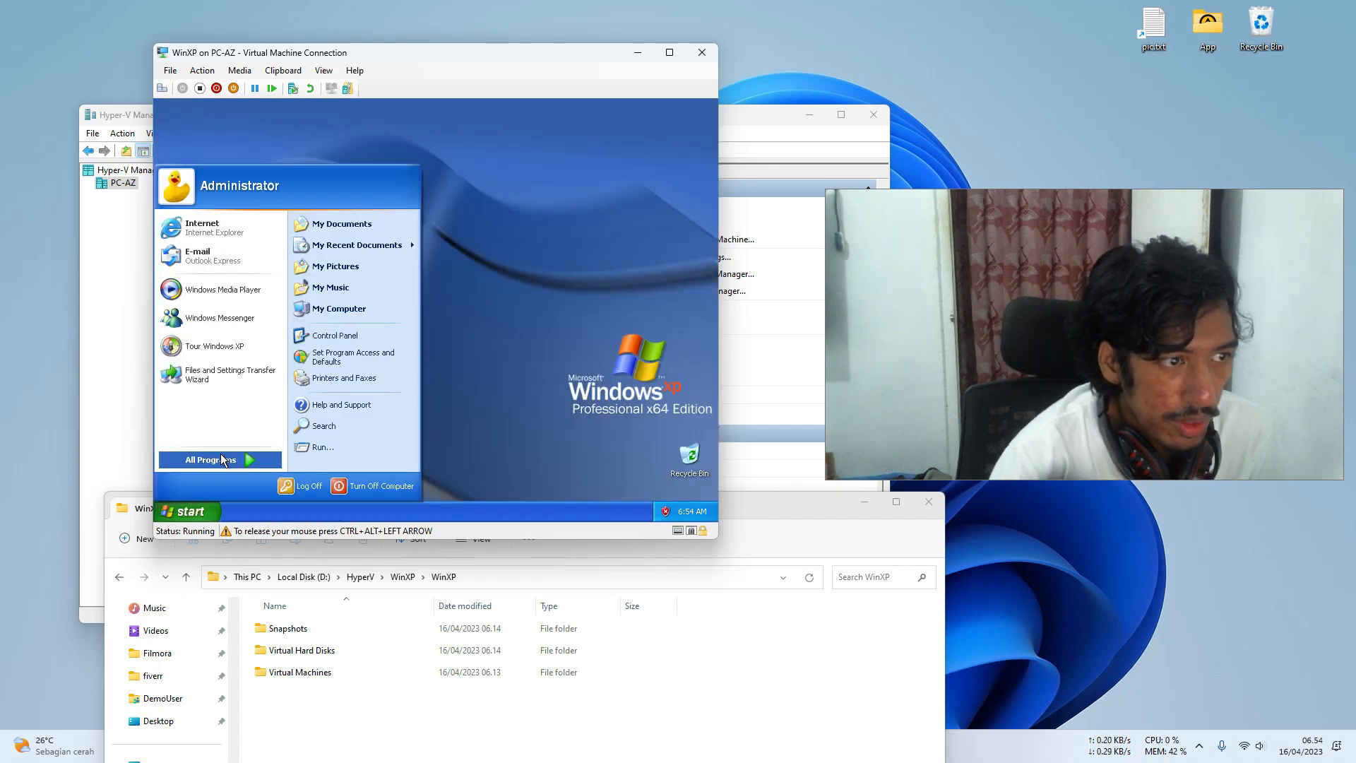
# Step: Open the Windows XP Control Panel in category view
pyautogui.click(375, 336)
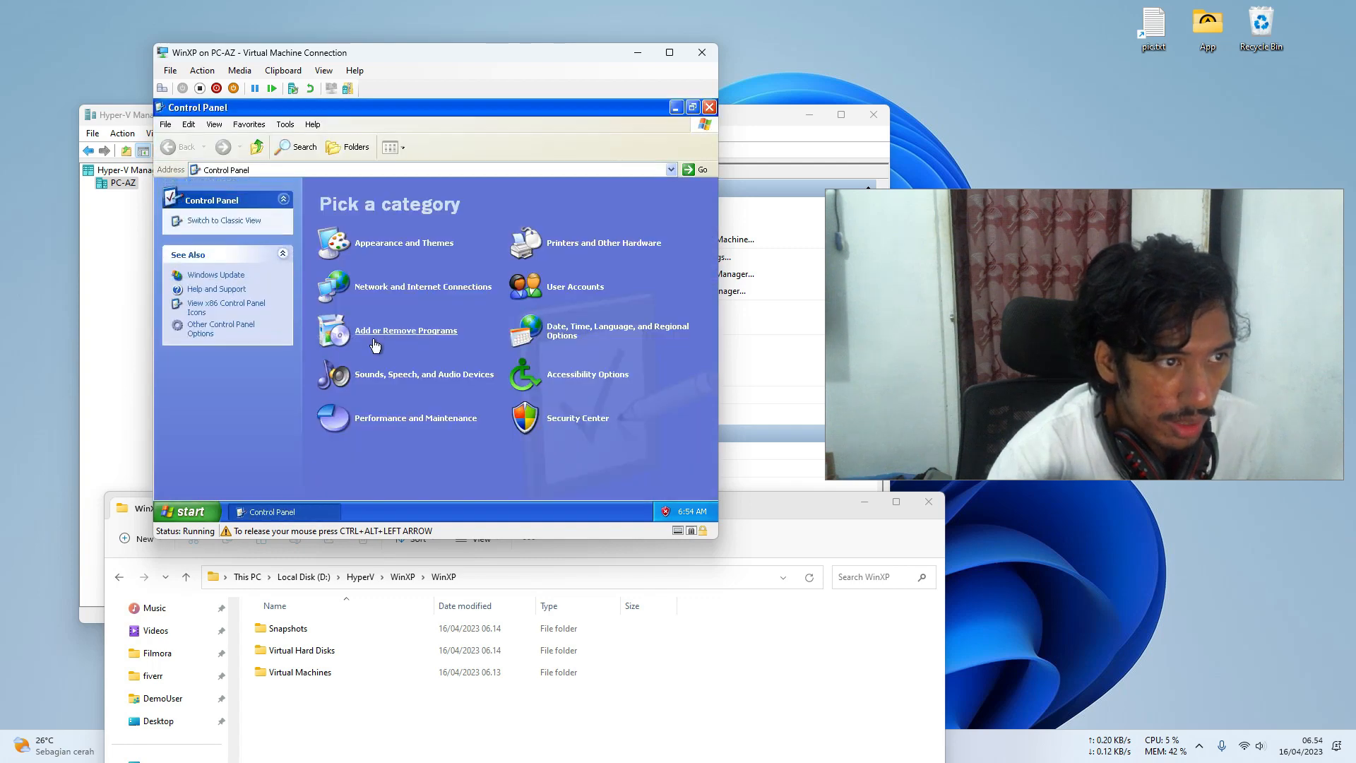